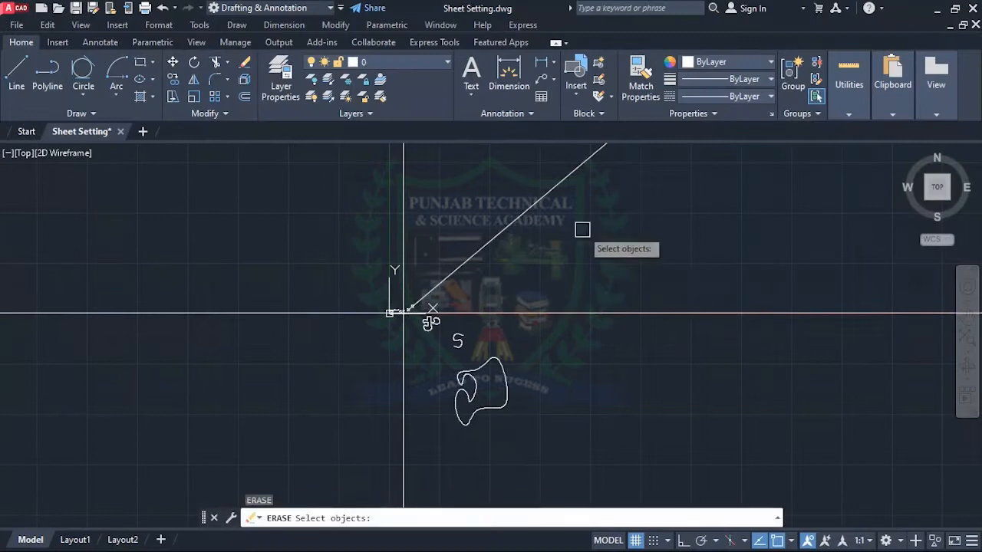
{"action": "left_click", "coordinate": [581, 227]}
{"action": "key", "text": "Escape"}
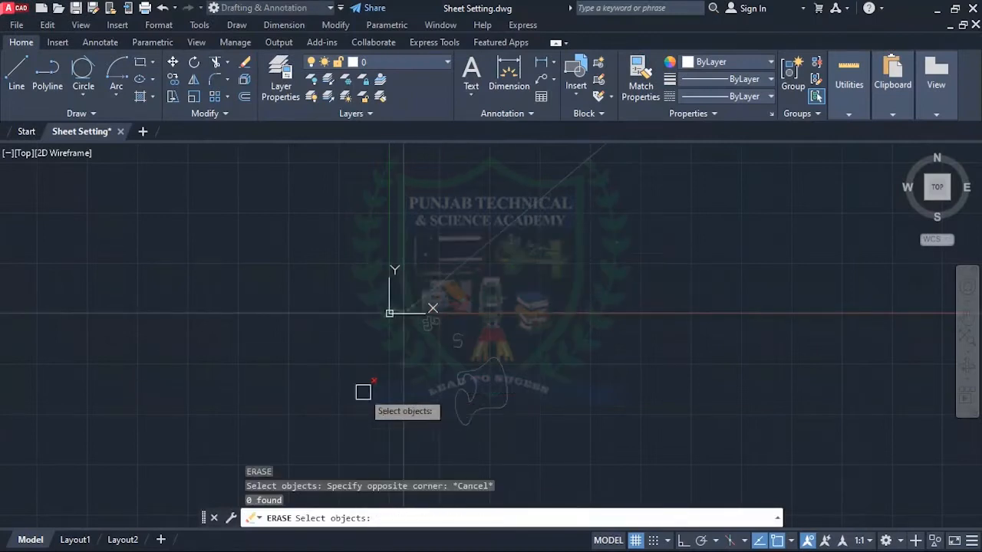
{"action": "left_click", "coordinate": [573, 240]}
{"action": "left_click", "coordinate": [228, 454]}
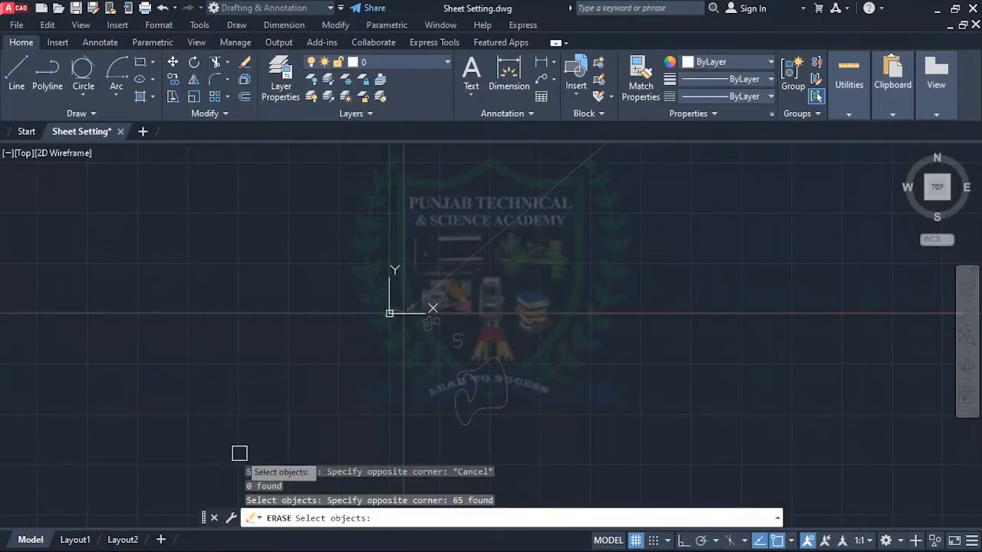
{"action": "type", "text": "e"}
{"action": "key", "text": "Return"}
{"action": "key", "text": "Escape"}
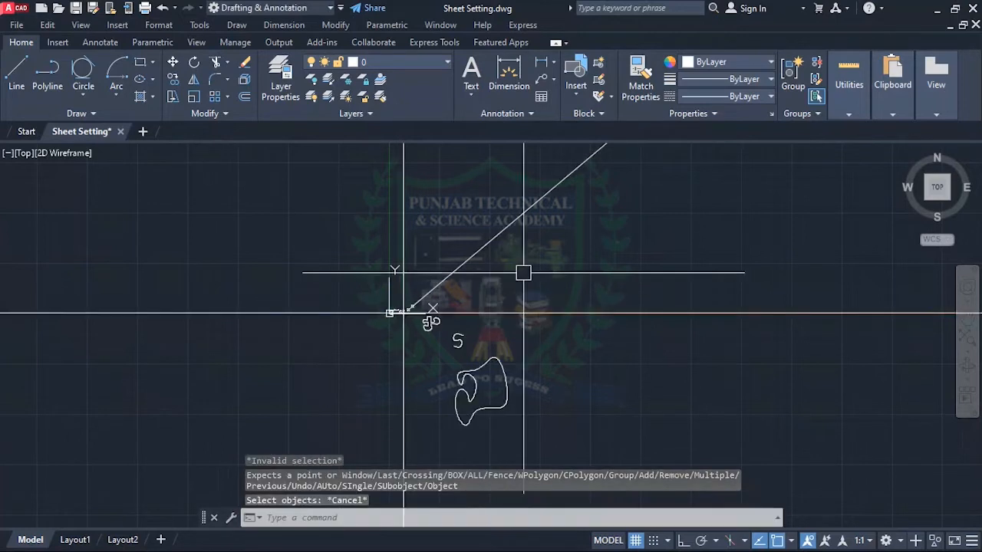
Step: Erase all existing lines, curves and shapes around the origin to empty the drawing area
{"action": "scroll", "coordinate": [495, 288], "scroll_direction": "down", "scroll_amount": 2}
{"action": "left_click", "coordinate": [596, 240]}
{"action": "left_click", "coordinate": [379, 386]}
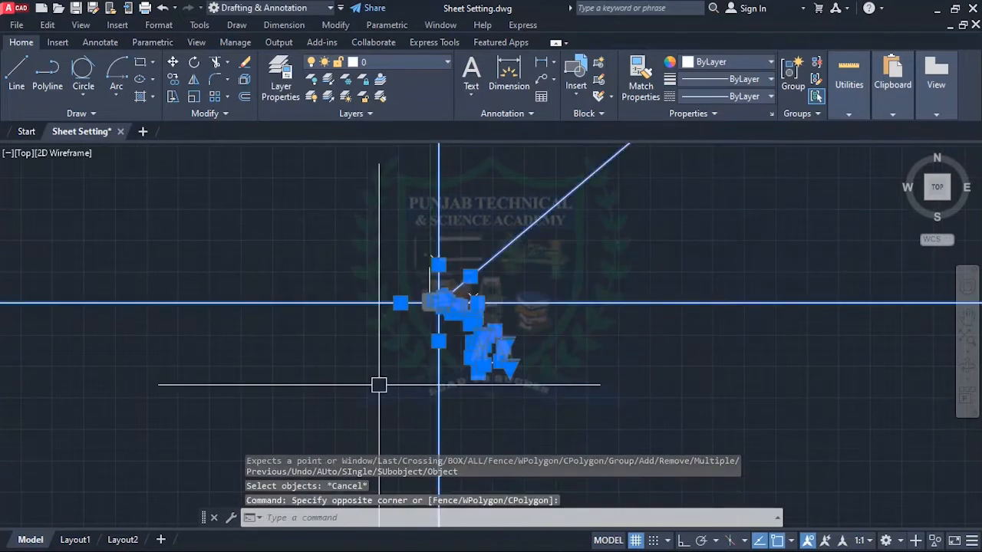
{"action": "type", "text": "e"}
{"action": "key", "text": "Return"}
{"action": "scroll", "coordinate": [463, 348], "scroll_direction": "down", "scroll_amount": 2}
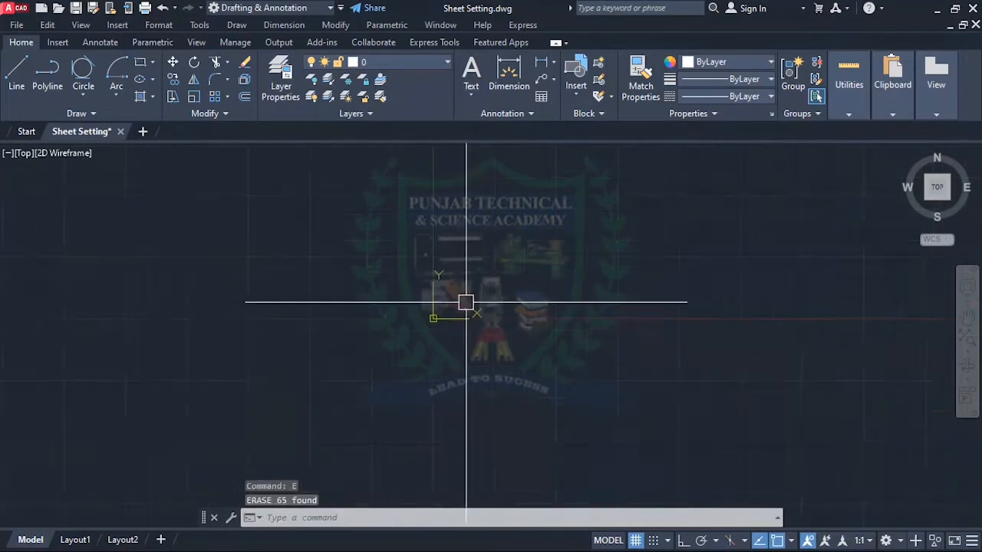
{"action": "scroll", "coordinate": [460, 305], "scroll_direction": "up", "scroll_amount": 4}
{"action": "scroll", "coordinate": [363, 432], "scroll_direction": "up", "scroll_amount": 4}
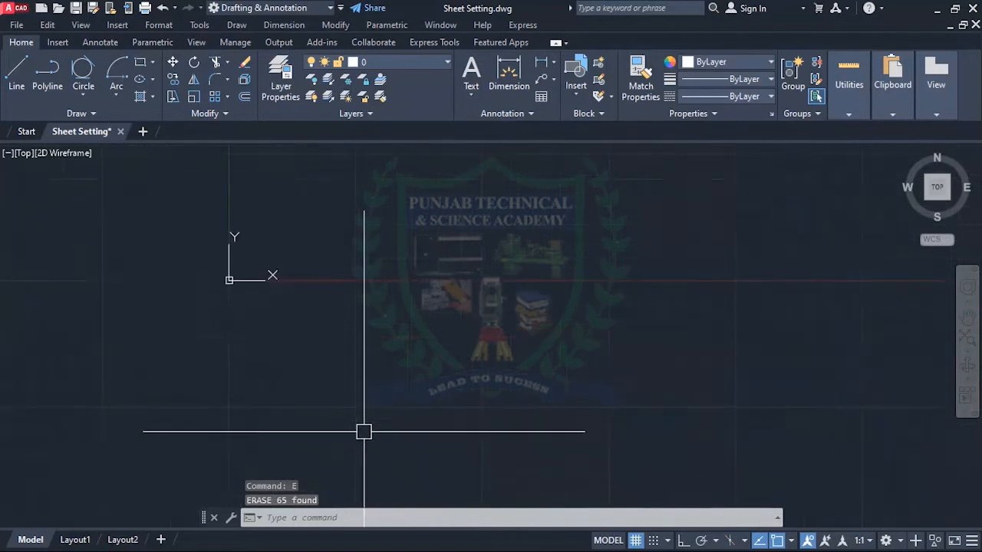
{"action": "scroll", "coordinate": [285, 414], "scroll_direction": "down", "scroll_amount": 2}
{"action": "scroll", "coordinate": [291, 313], "scroll_direction": "up", "scroll_amount": 4}
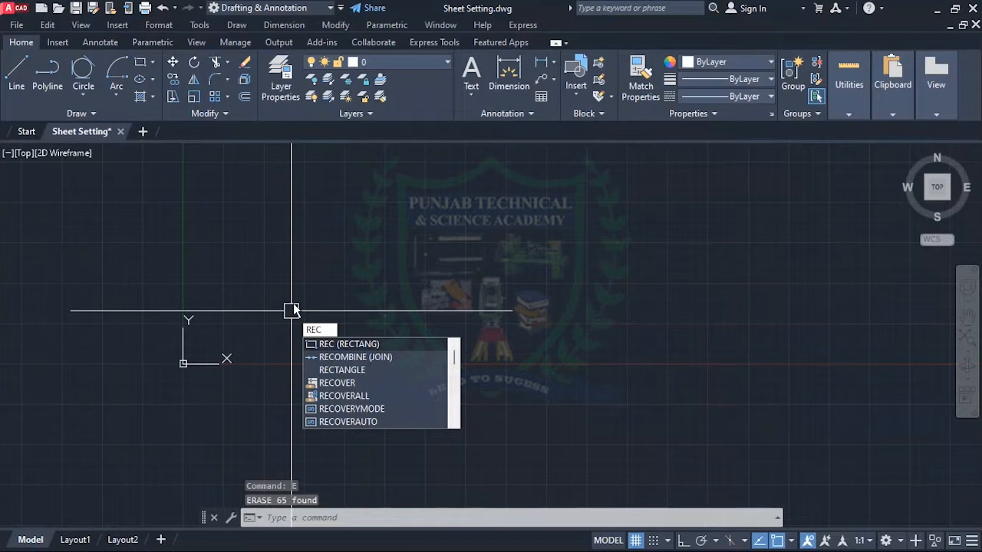
{"action": "key", "text": "Escape"}
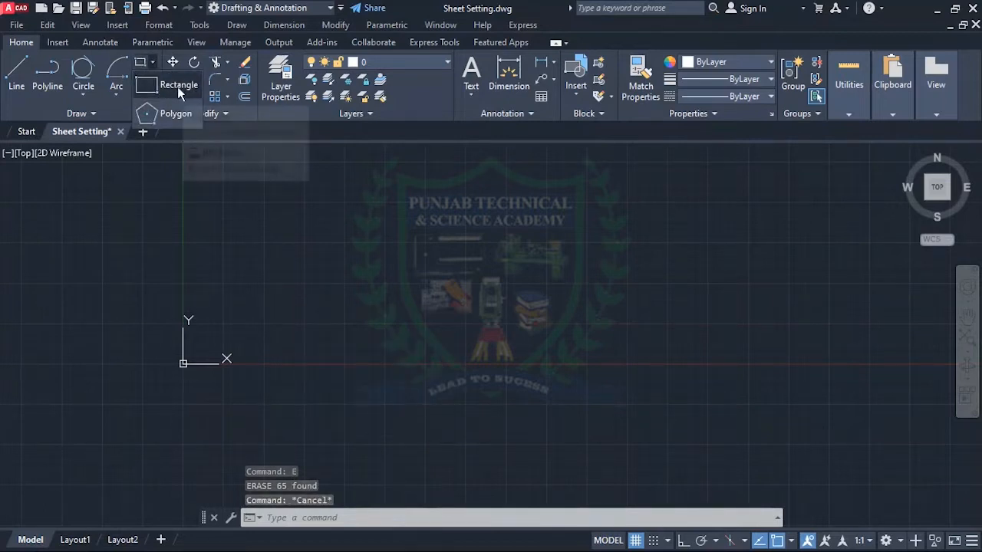
{"action": "left_click", "coordinate": [165, 87]}
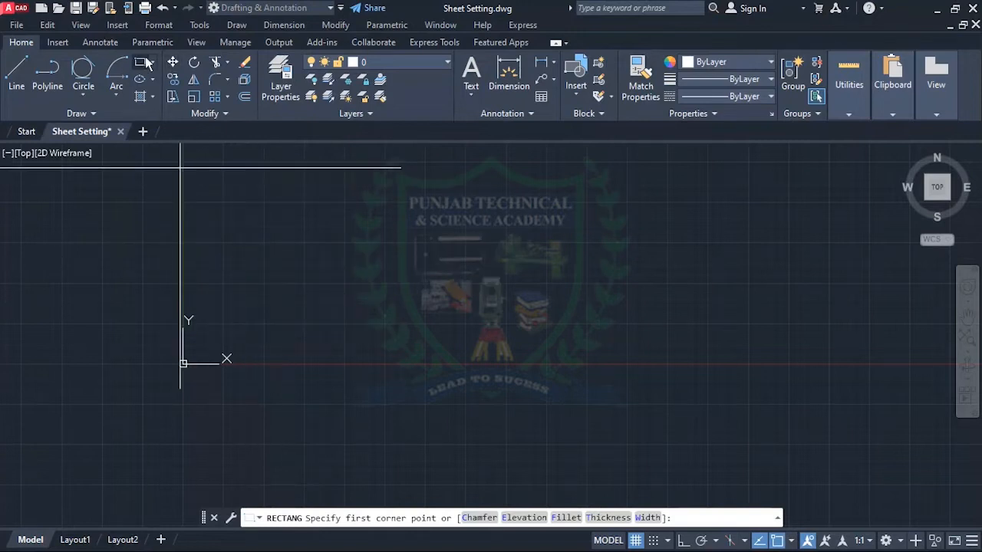
{"action": "key", "text": "Escape"}
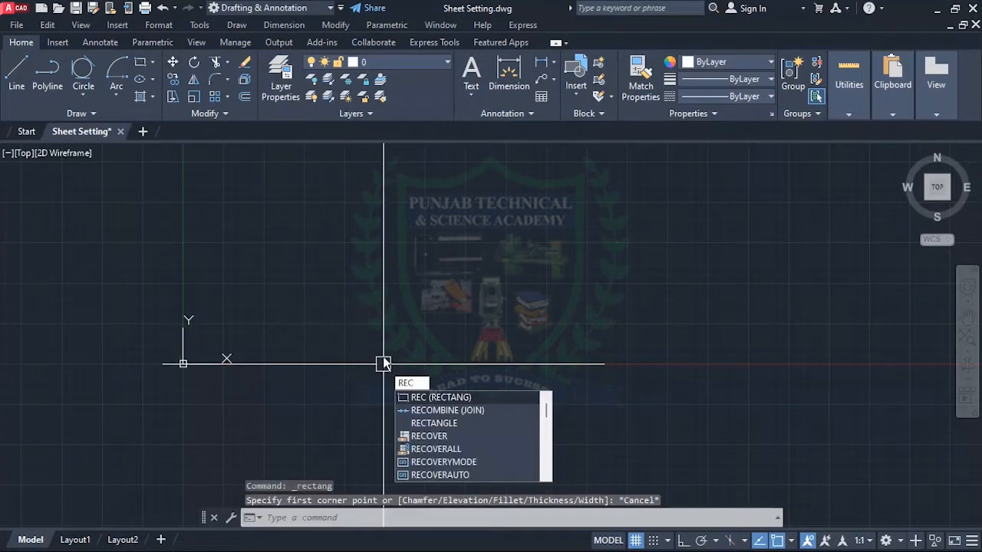
Step: Draw a freehand rectangle, wider than it is tall, above the origin just beside the Y axis
{"action": "key", "text": "Return"}
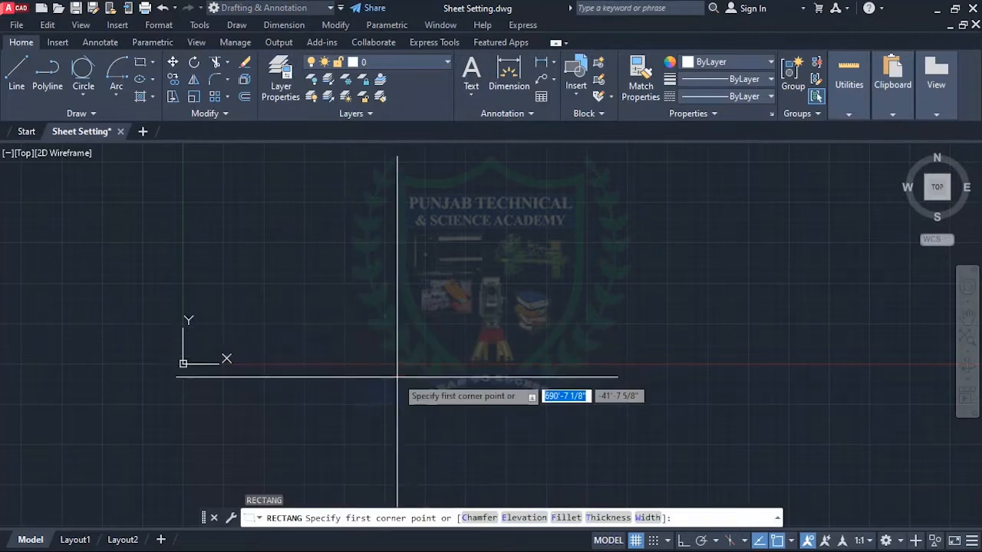
{"action": "middle_click_drag", "start_coordinate": [397, 377], "coordinate": [432, 388]}
{"action": "scroll", "coordinate": [299, 282], "scroll_direction": "up", "scroll_amount": 2}
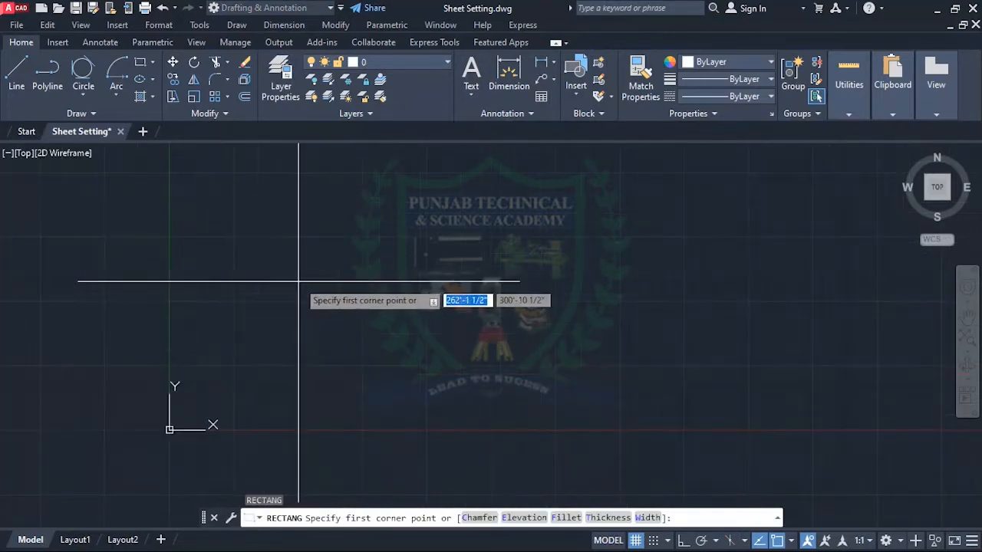
{"action": "scroll", "coordinate": [317, 389], "scroll_direction": "down", "scroll_amount": 2}
{"action": "scroll", "coordinate": [288, 338], "scroll_direction": "up", "scroll_amount": 2}
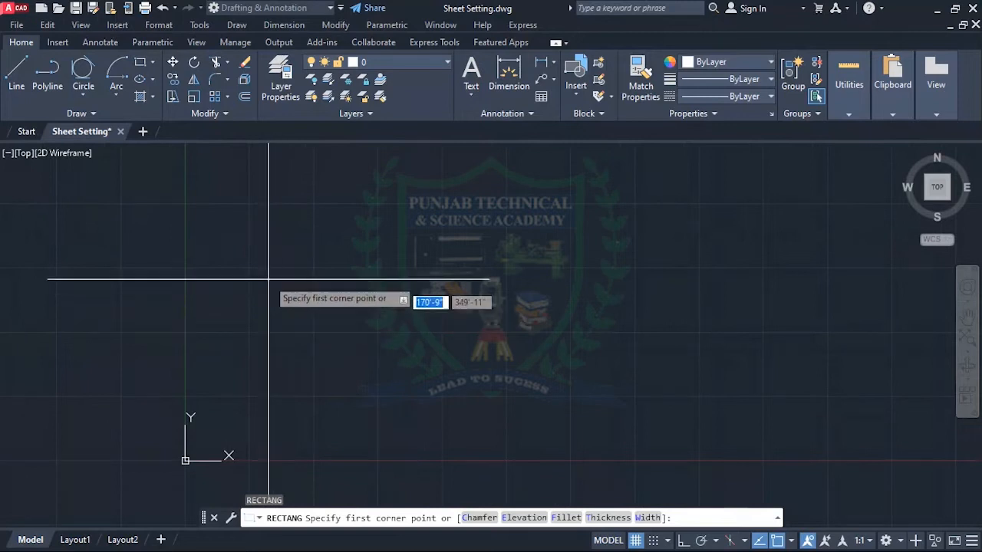
{"action": "left_click", "coordinate": [196, 168]}
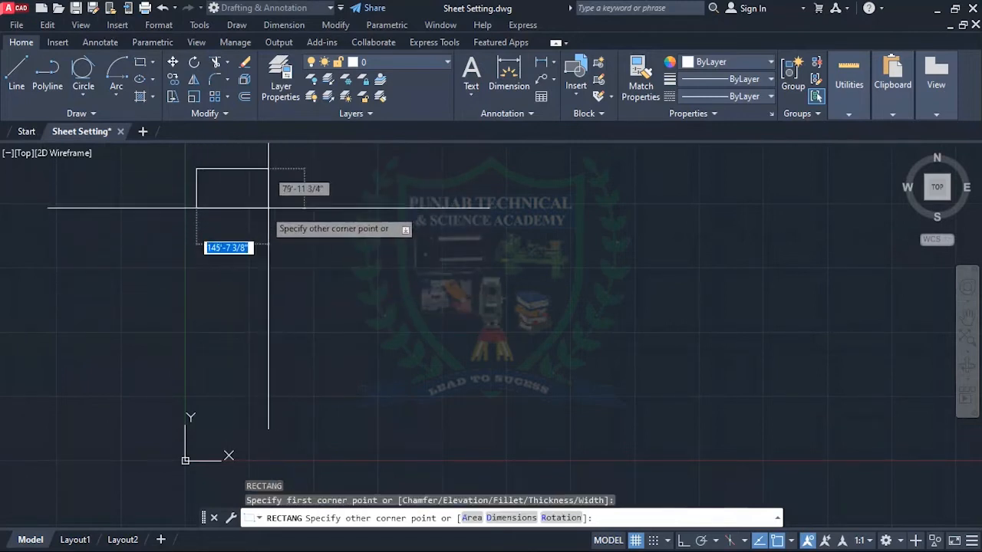
{"action": "left_click", "coordinate": [333, 240]}
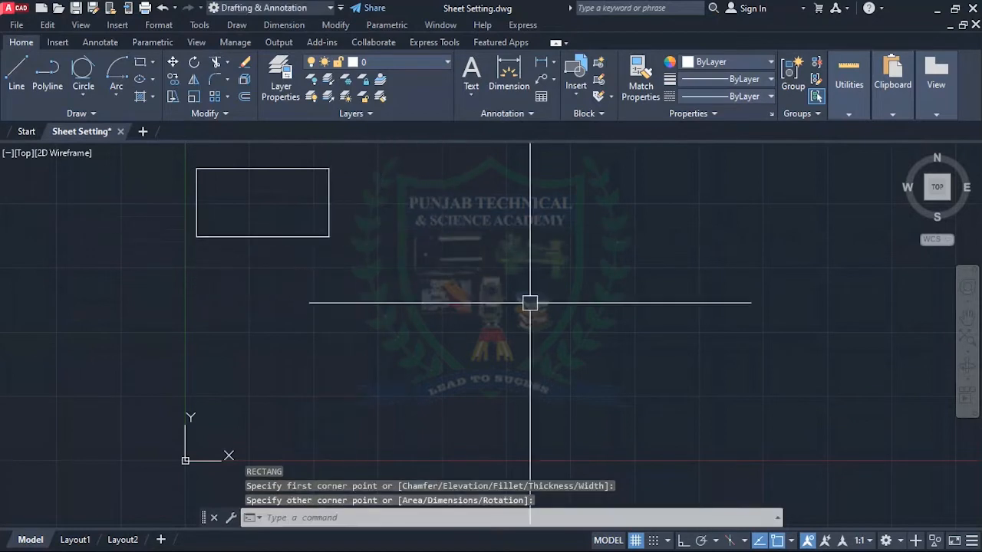
Step: Draw a second, narrower freehand rectangle beside the first one, on the side away from the Y axis and slightly lower
{"action": "scroll", "coordinate": [354, 329], "scroll_direction": "down", "scroll_amount": 2}
{"action": "scroll", "coordinate": [314, 265], "scroll_direction": "up", "scroll_amount": 3}
{"action": "scroll", "coordinate": [319, 279], "scroll_direction": "down", "scroll_amount": 1}
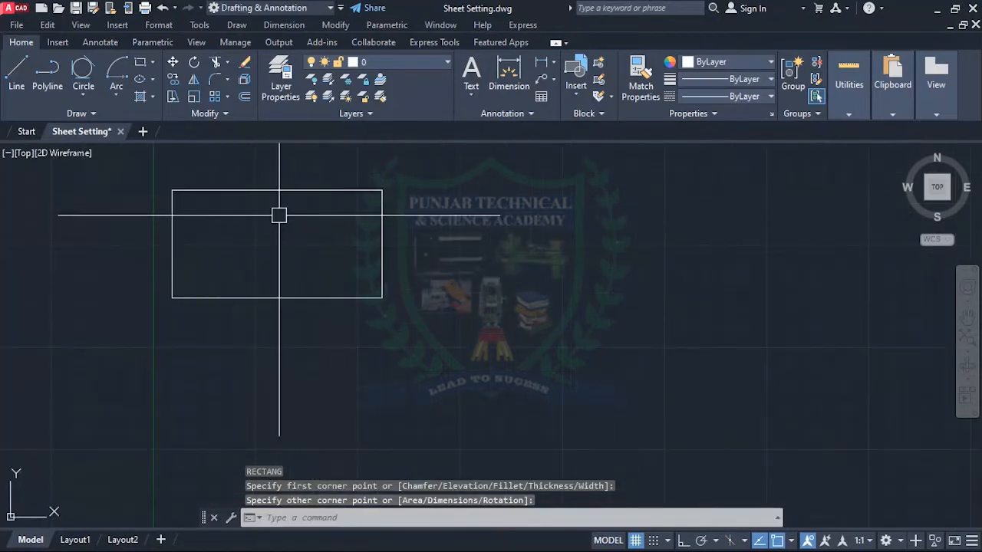
{"action": "scroll", "coordinate": [271, 192], "scroll_direction": "down", "scroll_amount": 2}
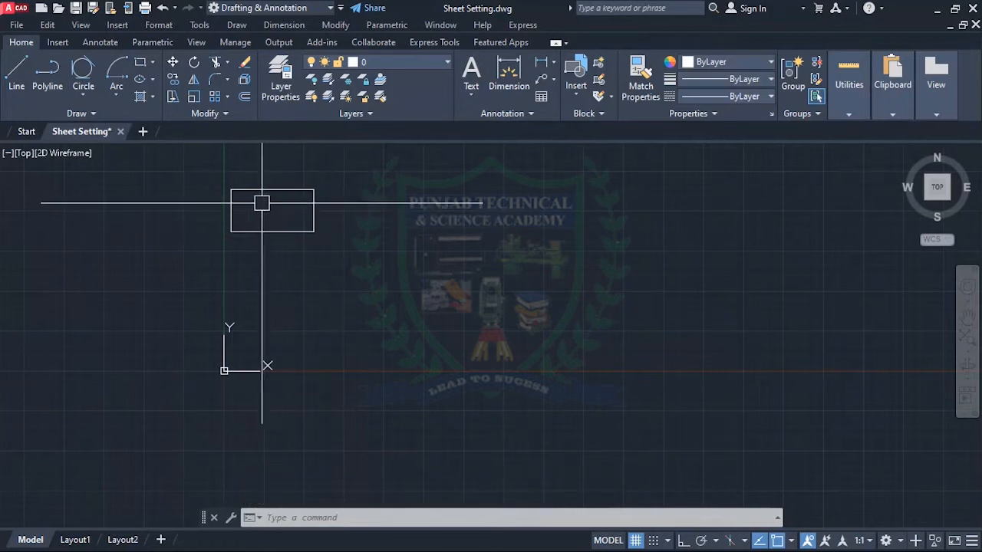
{"action": "scroll", "coordinate": [307, 227], "scroll_direction": "down", "scroll_amount": 1}
{"action": "scroll", "coordinate": [286, 238], "scroll_direction": "up", "scroll_amount": 2}
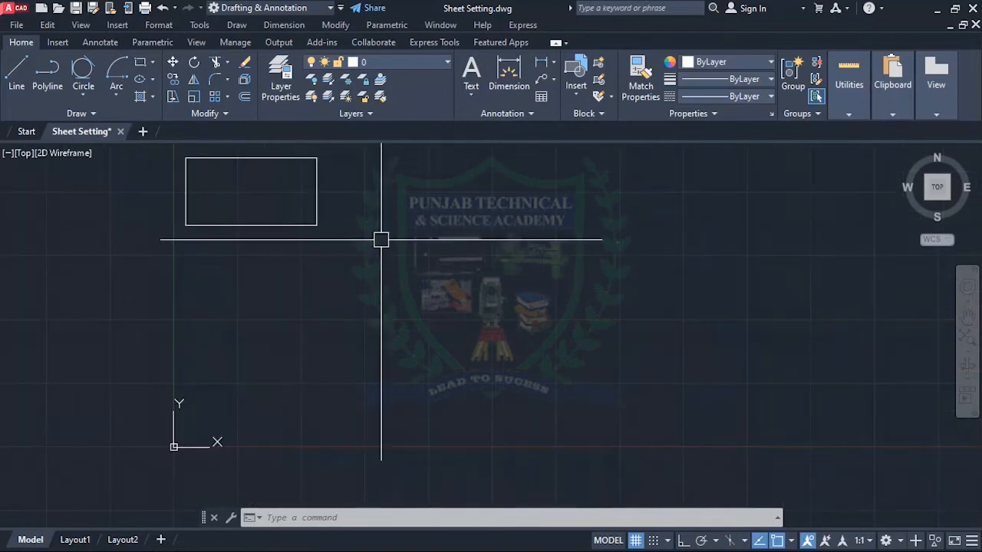
{"action": "key", "text": "Return"}
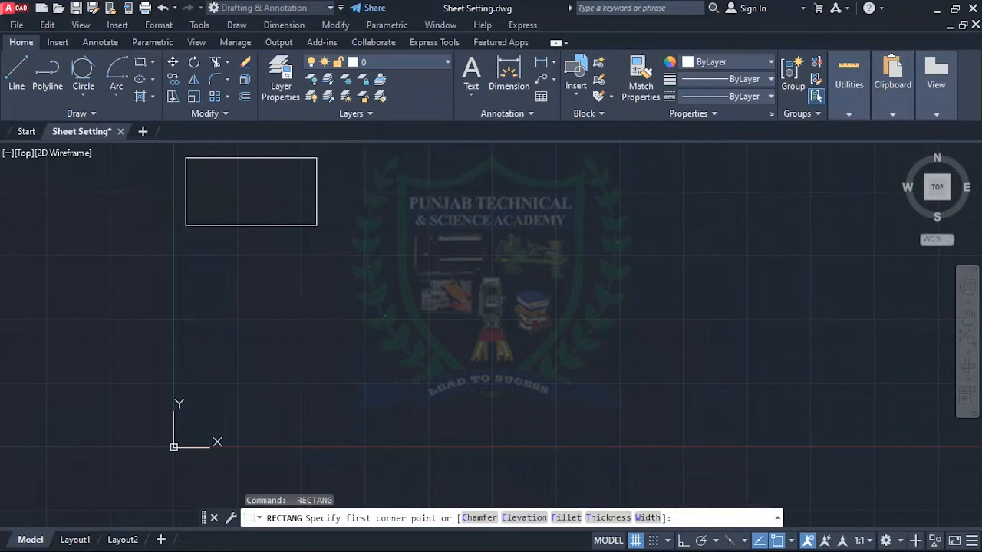
{"action": "left_click", "coordinate": [335, 185]}
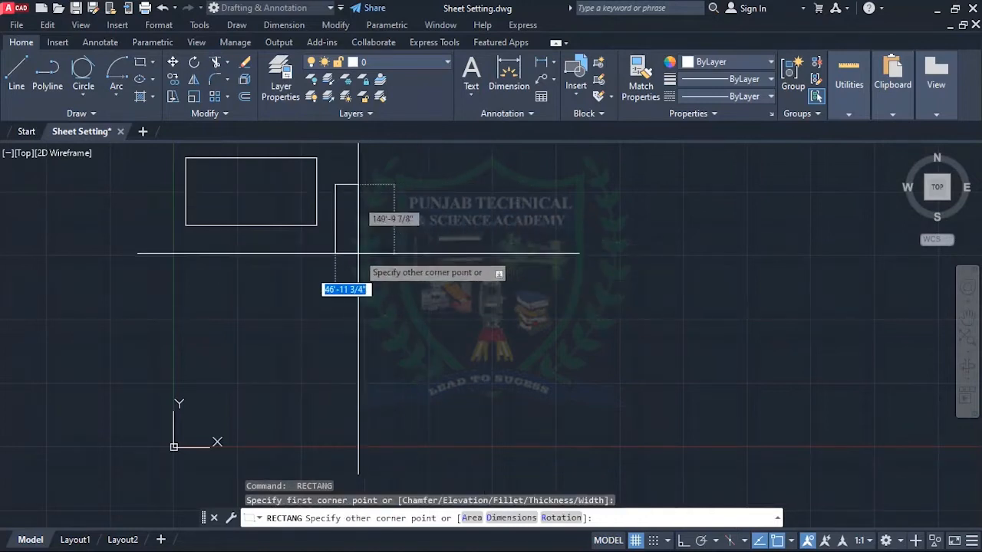
{"action": "left_click", "coordinate": [410, 251]}
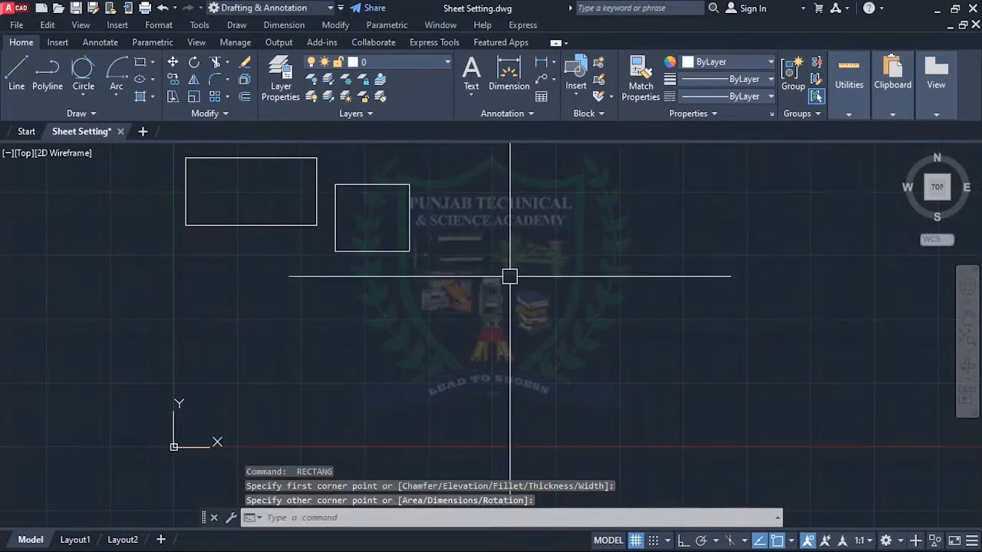
Step: Draw a 20' by 20' rectangle with its first corner below the wider freehand rectangle
{"action": "scroll", "coordinate": [414, 239], "scroll_direction": "up", "scroll_amount": 2}
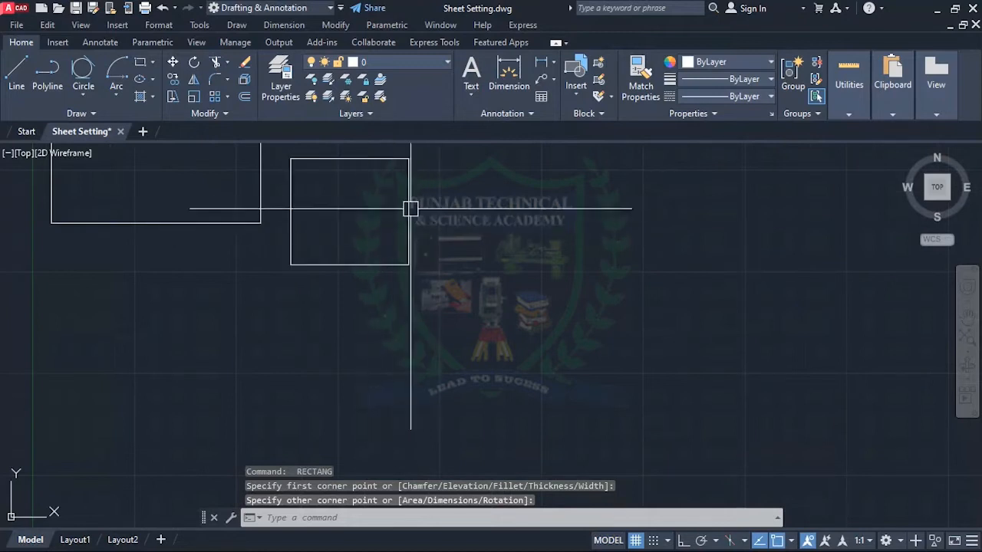
{"action": "scroll", "coordinate": [356, 246], "scroll_direction": "down", "scroll_amount": 2}
{"action": "scroll", "coordinate": [333, 192], "scroll_direction": "down", "scroll_amount": 3}
{"action": "scroll", "coordinate": [316, 235], "scroll_direction": "up", "scroll_amount": 3}
{"action": "scroll", "coordinate": [253, 234], "scroll_direction": "down", "scroll_amount": 2}
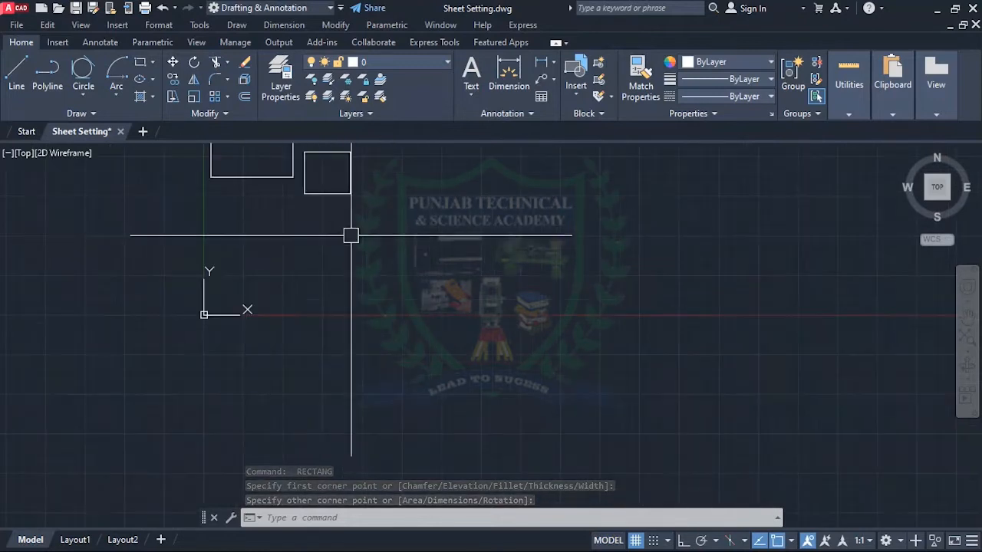
{"action": "scroll", "coordinate": [331, 262], "scroll_direction": "down", "scroll_amount": 2}
{"action": "scroll", "coordinate": [332, 233], "scroll_direction": "up", "scroll_amount": 2}
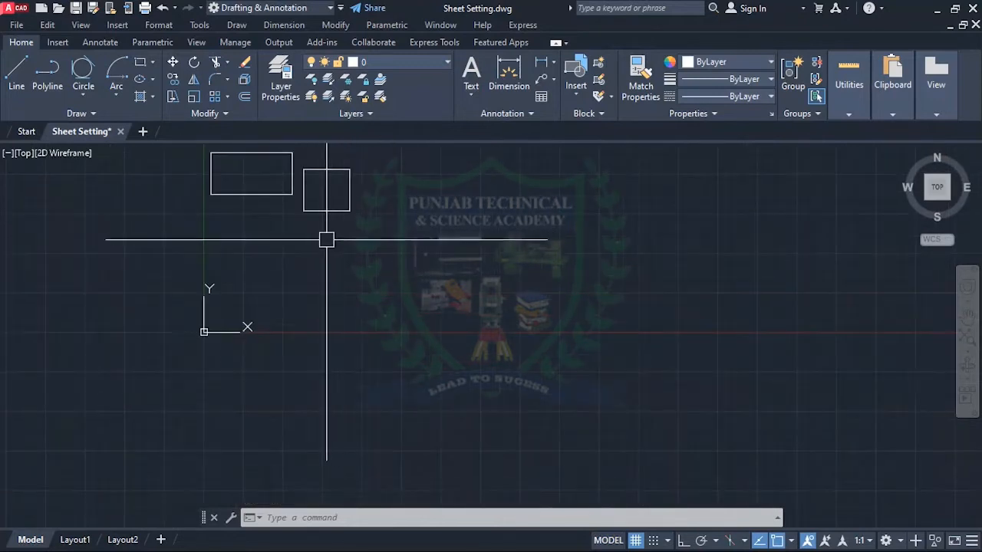
{"action": "type", "text": "ec"}
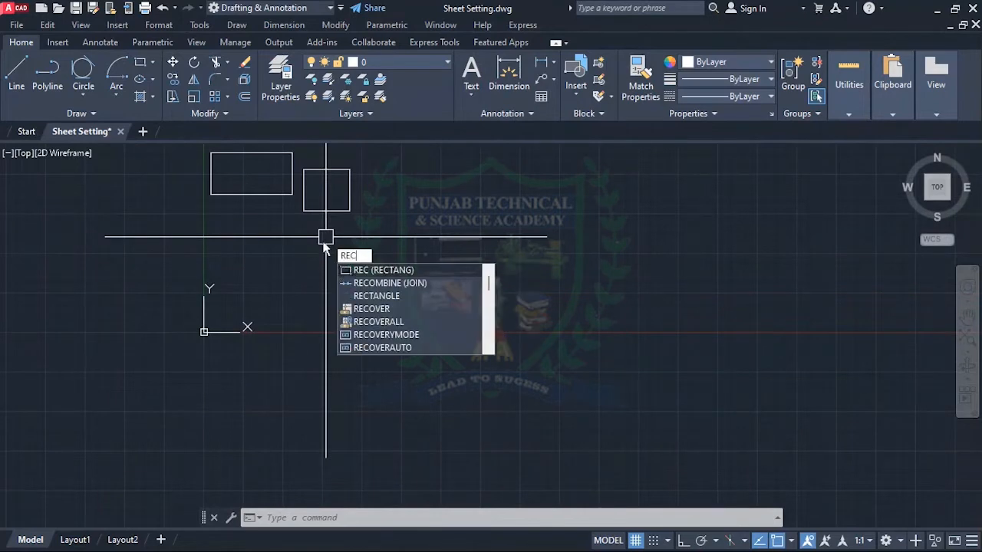
{"action": "key", "text": "Return"}
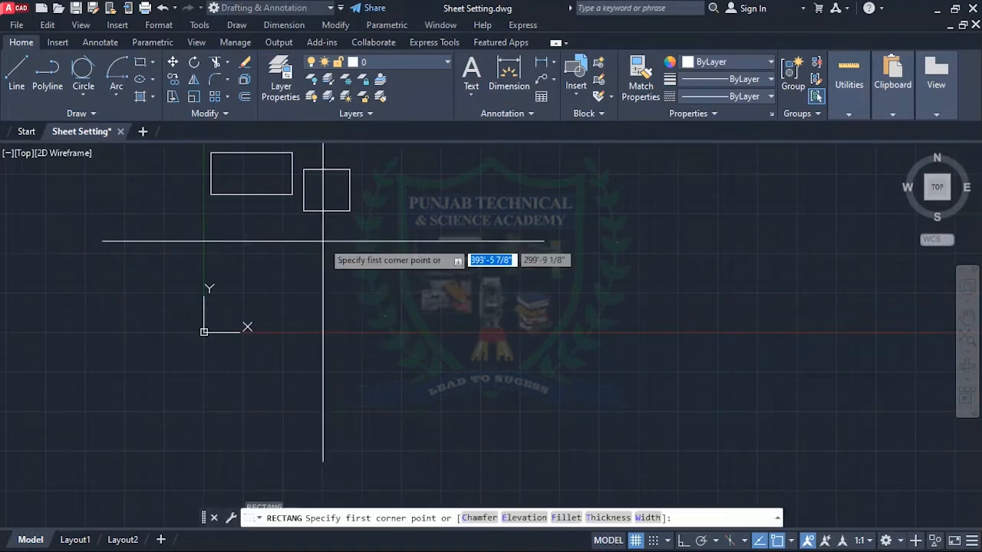
{"action": "left_click", "coordinate": [260, 242]}
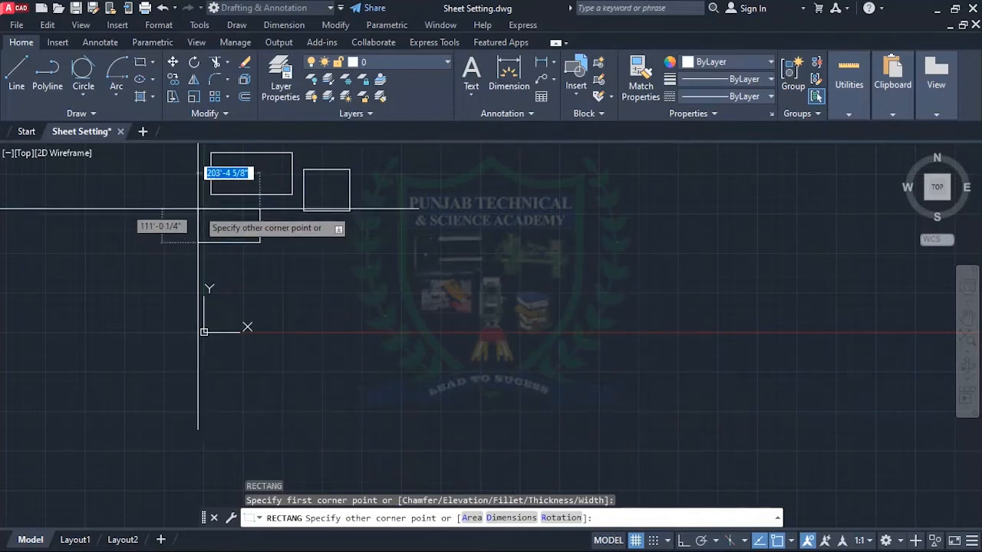
{"action": "scroll", "coordinate": [219, 221], "scroll_direction": "up", "scroll_amount": 6}
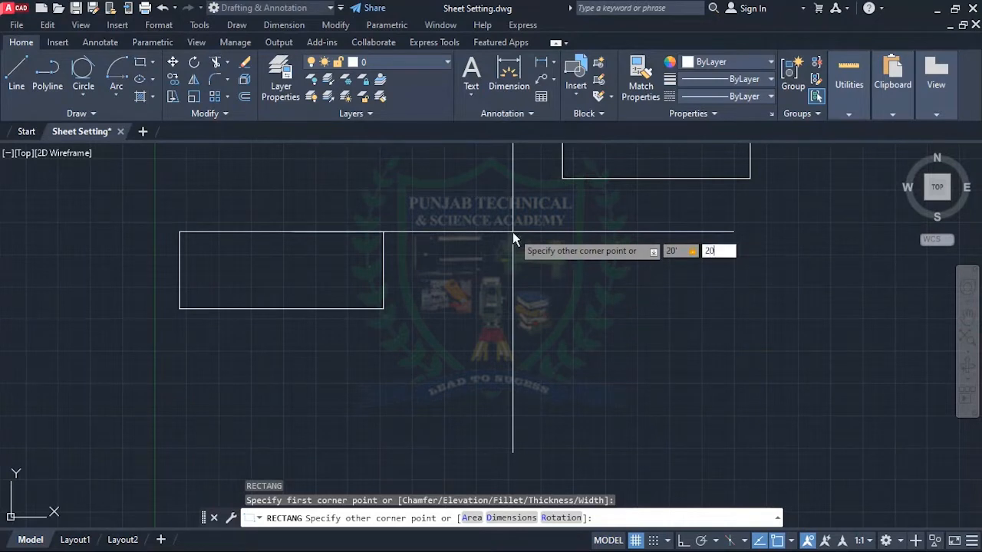
{"action": "key", "text": "Return"}
{"action": "scroll", "coordinate": [460, 238], "scroll_direction": "down", "scroll_amount": 3}
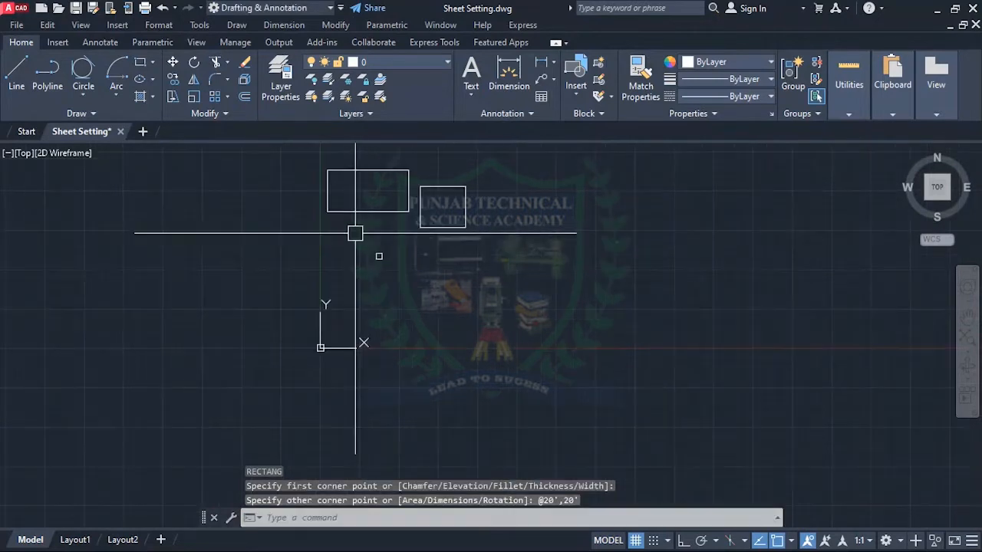
Step: Draw a 15' by 15' rectangle beside the 20' square, its first corner level with the square's lower edge
{"action": "scroll", "coordinate": [357, 264], "scroll_direction": "up", "scroll_amount": 5}
{"action": "scroll", "coordinate": [342, 295], "scroll_direction": "up", "scroll_amount": 2}
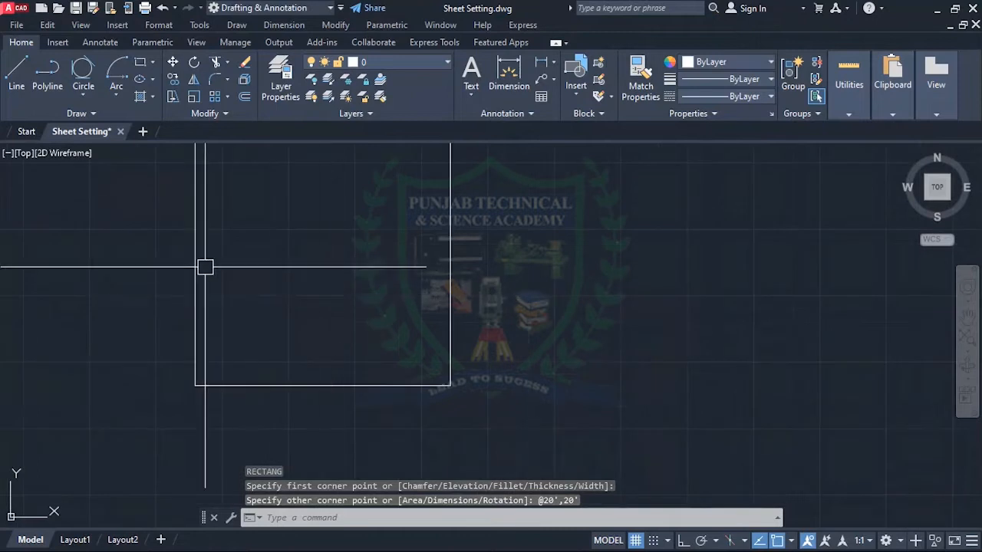
{"action": "scroll", "coordinate": [165, 276], "scroll_direction": "down", "scroll_amount": 2}
{"action": "scroll", "coordinate": [251, 252], "scroll_direction": "up", "scroll_amount": 1}
{"action": "scroll", "coordinate": [88, 211], "scroll_direction": "down", "scroll_amount": 2}
{"action": "scroll", "coordinate": [137, 238], "scroll_direction": "up", "scroll_amount": 2}
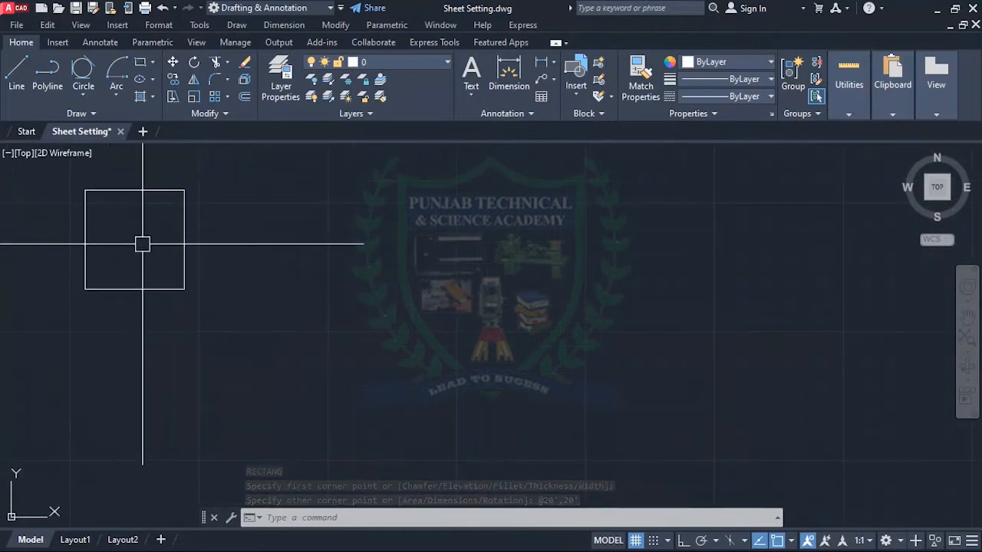
{"action": "type", "text": "re"}
{"action": "key", "text": "Return"}
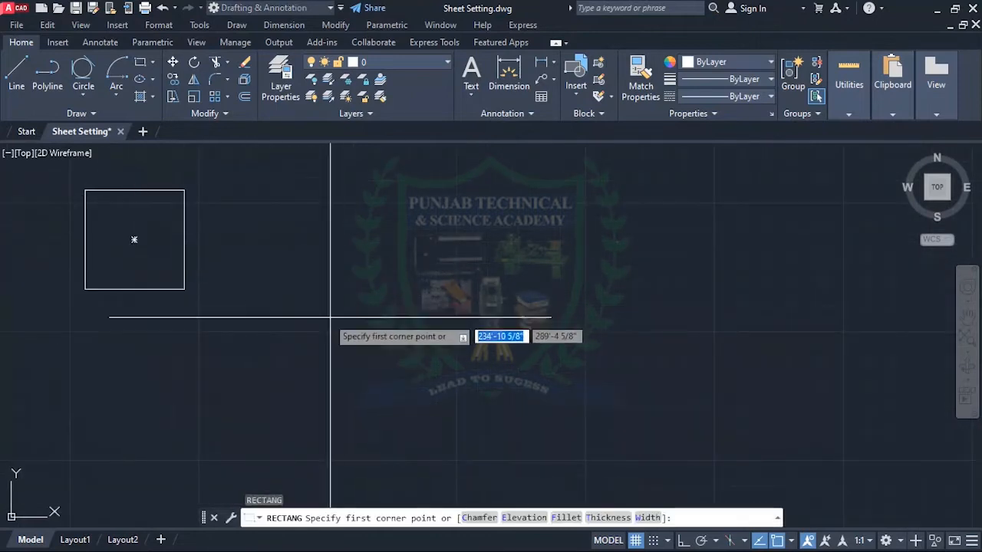
{"action": "left_click", "coordinate": [253, 290]}
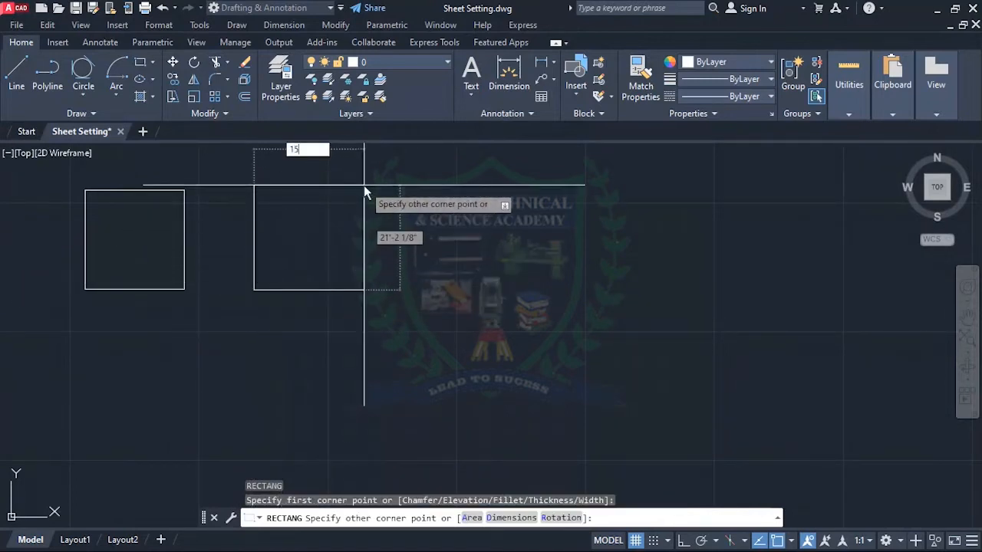
{"action": "type", "text": "15"}
{"action": "key", "text": "Tab"}
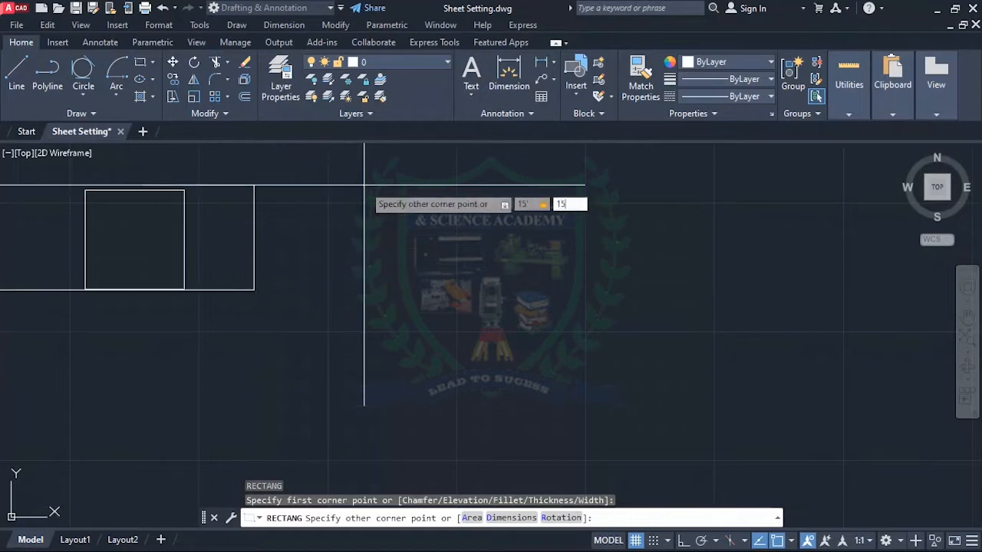
{"action": "key", "text": "Return"}
{"action": "scroll", "coordinate": [296, 253], "scroll_direction": "down", "scroll_amount": 5}
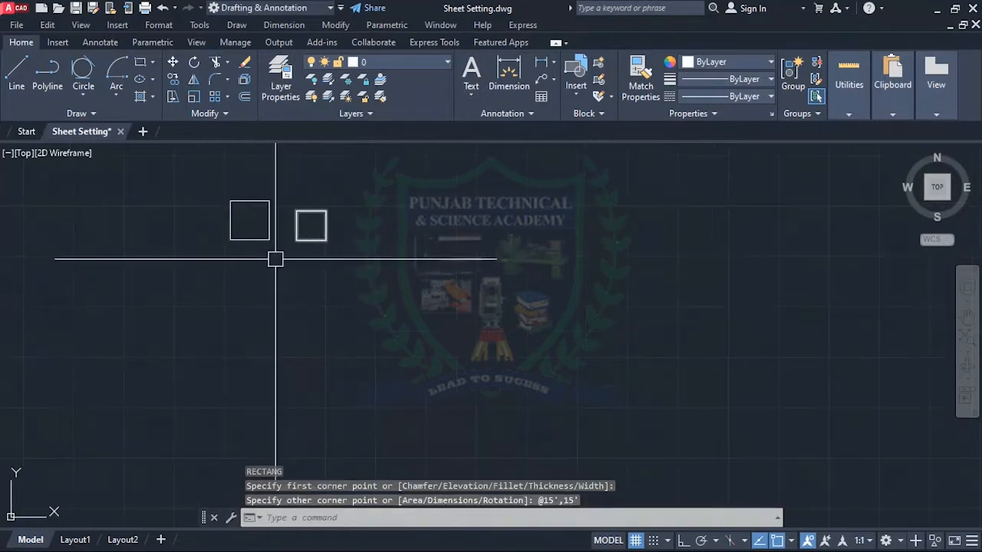
Step: Draw a 20' by 15' rectangle with its first corner below the 20' square, slightly nearer the Y axis
{"action": "scroll", "coordinate": [274, 258], "scroll_direction": "up", "scroll_amount": 5}
{"action": "scroll", "coordinate": [337, 204], "scroll_direction": "down", "scroll_amount": 5}
{"action": "scroll", "coordinate": [329, 224], "scroll_direction": "up", "scroll_amount": 2}
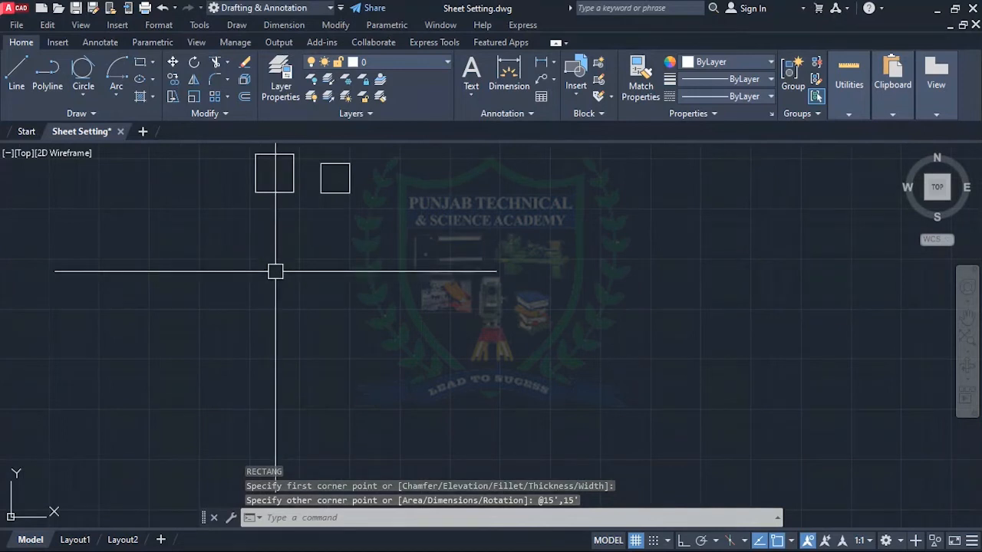
{"action": "type", "text": "rec"}
{"action": "key", "text": "Return"}
{"action": "left_click", "coordinate": [234, 266]}
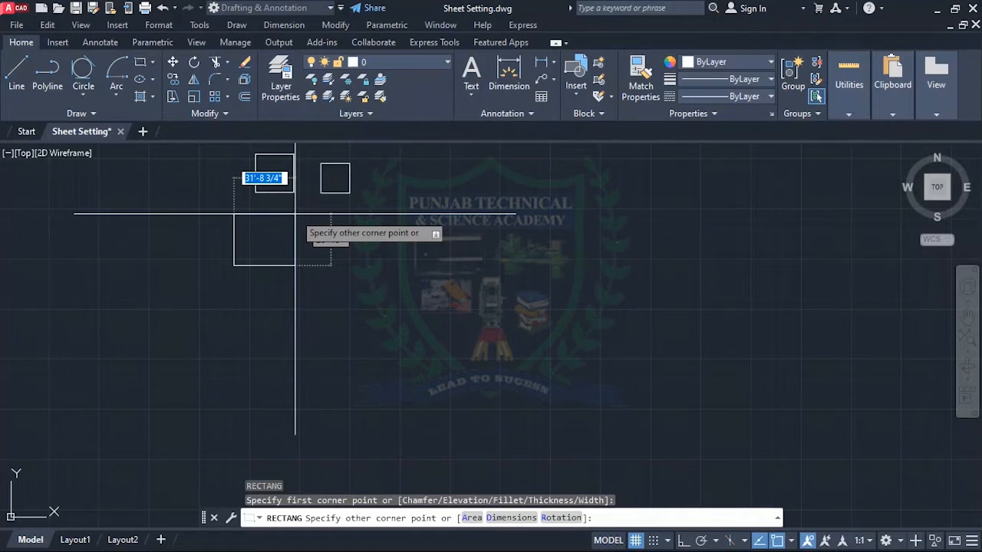
{"action": "type", "text": "'"}
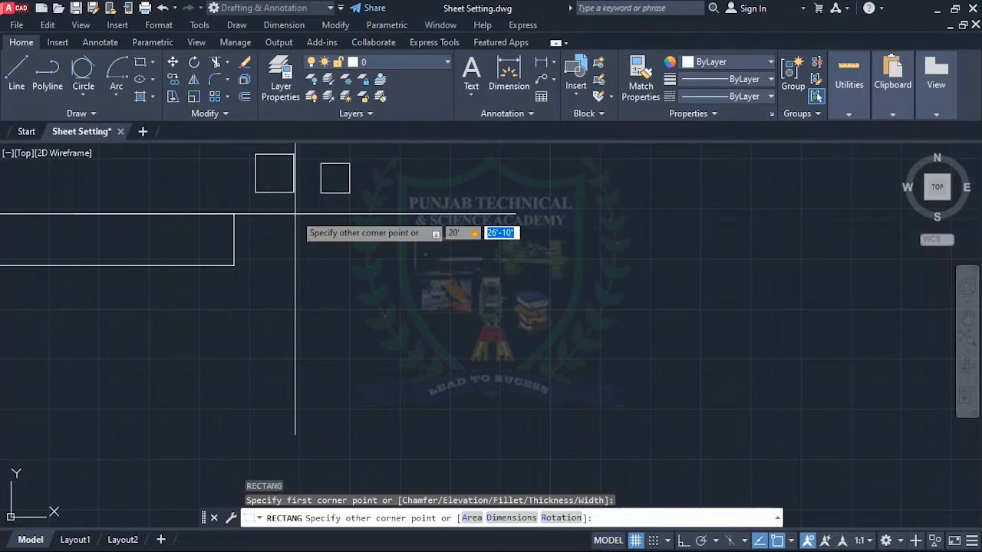
{"action": "type", "text": "15'"}
{"action": "key", "text": "Return"}
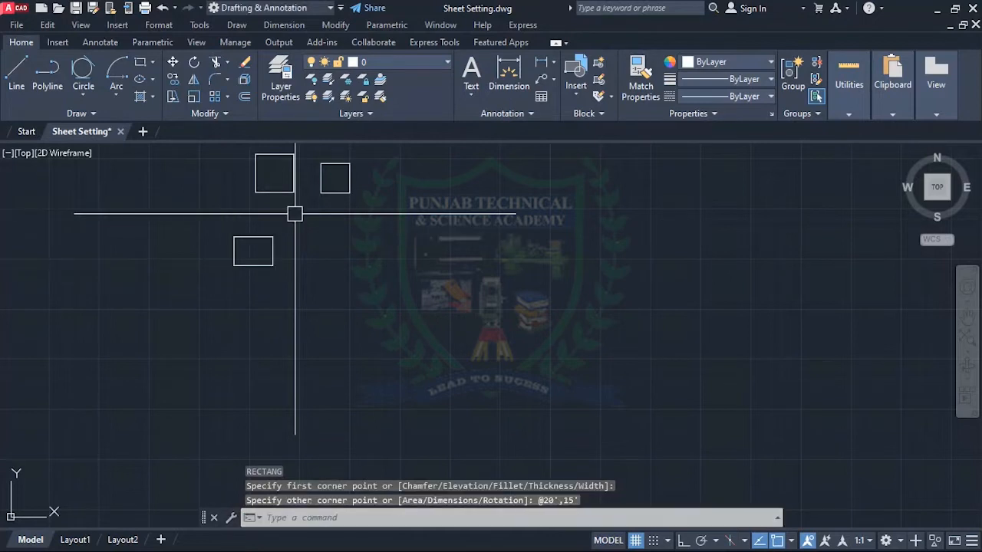
Step: Examine the new 20' by 15' rectangle and compare its size and position with the two small squares and the freehand rectangles
{"action": "scroll", "coordinate": [254, 246], "scroll_direction": "up", "scroll_amount": 6}
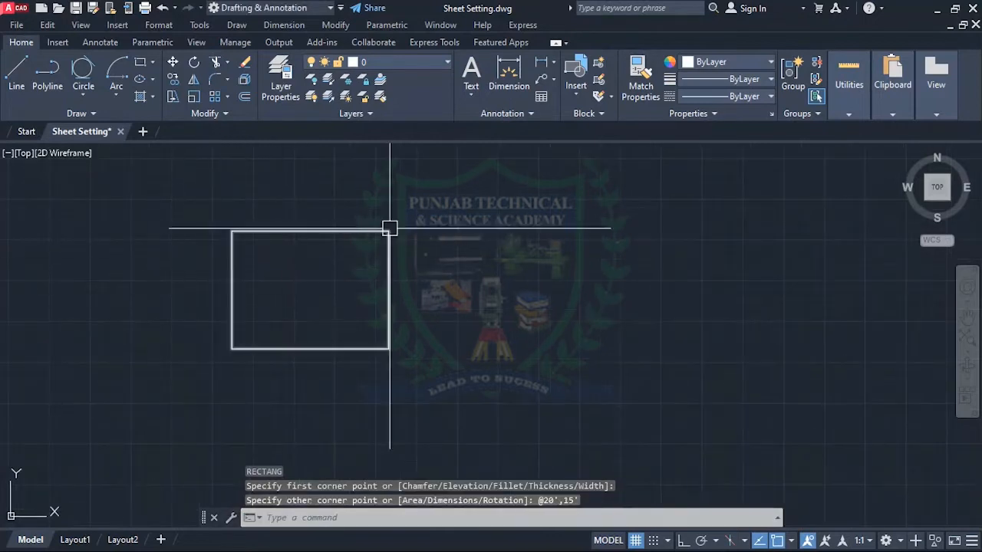
{"action": "scroll", "coordinate": [227, 235], "scroll_direction": "down", "scroll_amount": 4}
{"action": "scroll", "coordinate": [227, 238], "scroll_direction": "up", "scroll_amount": 2}
{"action": "scroll", "coordinate": [243, 274], "scroll_direction": "down", "scroll_amount": 7}
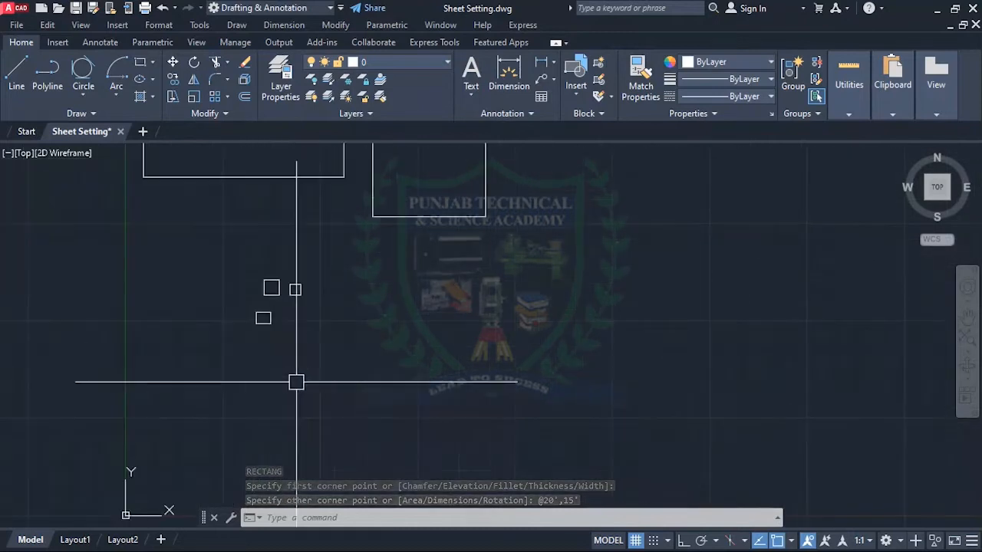
{"action": "scroll", "coordinate": [253, 361], "scroll_direction": "up", "scroll_amount": 3}
{"action": "scroll", "coordinate": [184, 285], "scroll_direction": "down", "scroll_amount": 2}
{"action": "scroll", "coordinate": [281, 313], "scroll_direction": "up", "scroll_amount": 2}
{"action": "scroll", "coordinate": [307, 314], "scroll_direction": "down", "scroll_amount": 2}
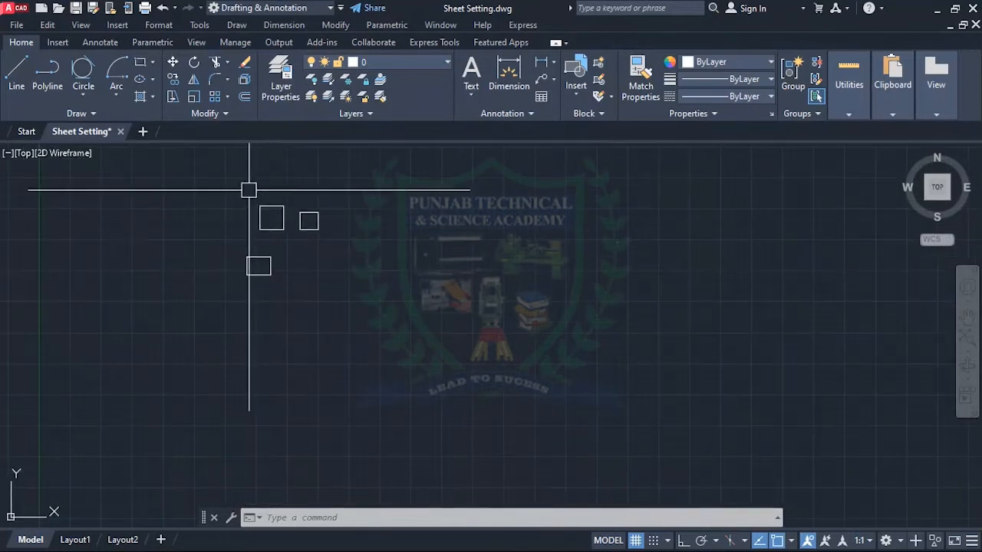
{"action": "scroll", "coordinate": [231, 273], "scroll_direction": "up", "scroll_amount": 2}
{"action": "scroll", "coordinate": [231, 273], "scroll_direction": "up", "scroll_amount": 4}
{"action": "scroll", "coordinate": [314, 243], "scroll_direction": "down", "scroll_amount": 2}
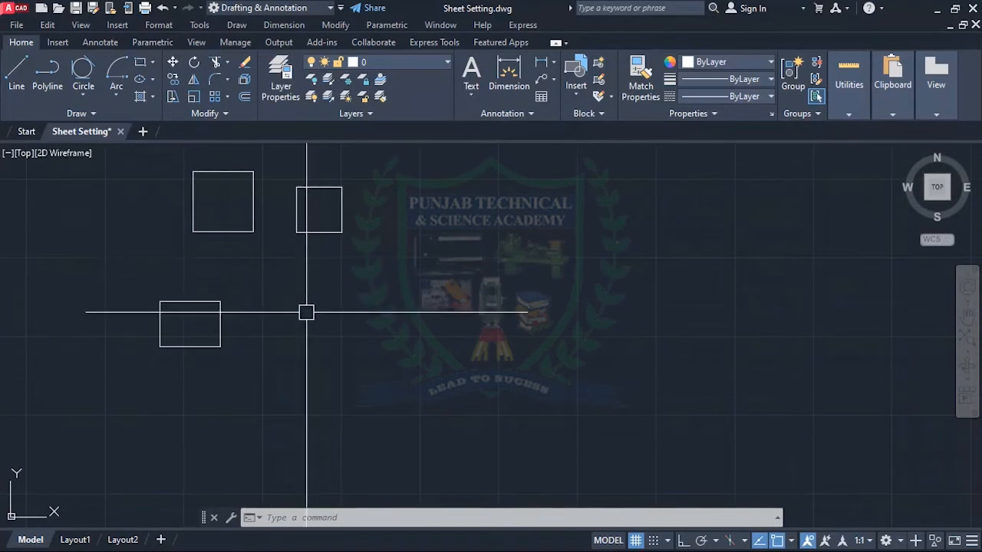
{"action": "scroll", "coordinate": [304, 311], "scroll_direction": "down", "scroll_amount": 2}
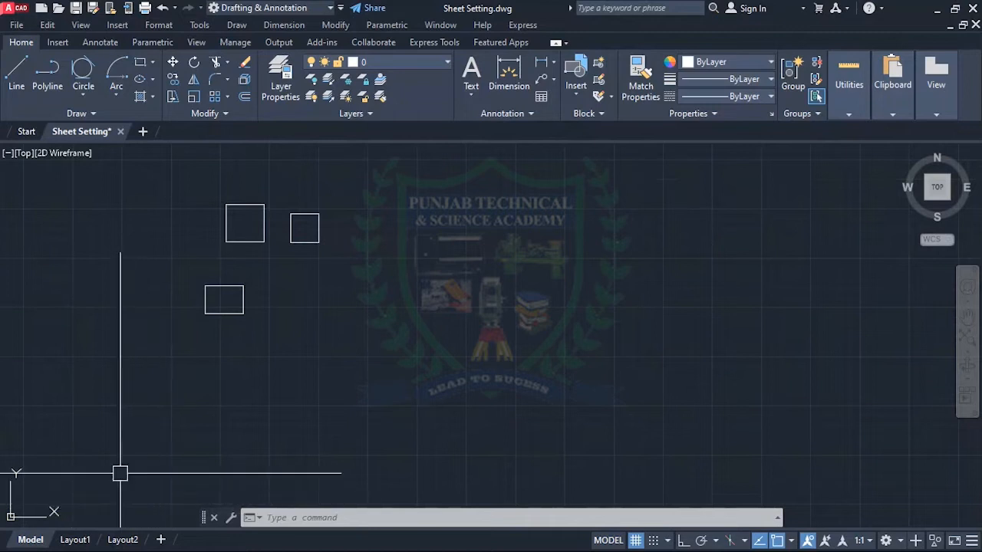
Step: Draw a 25' by 45' rectangle with its first corner below the narrower freehand rectangle
{"action": "scroll", "coordinate": [32, 467], "scroll_direction": "down", "scroll_amount": 3}
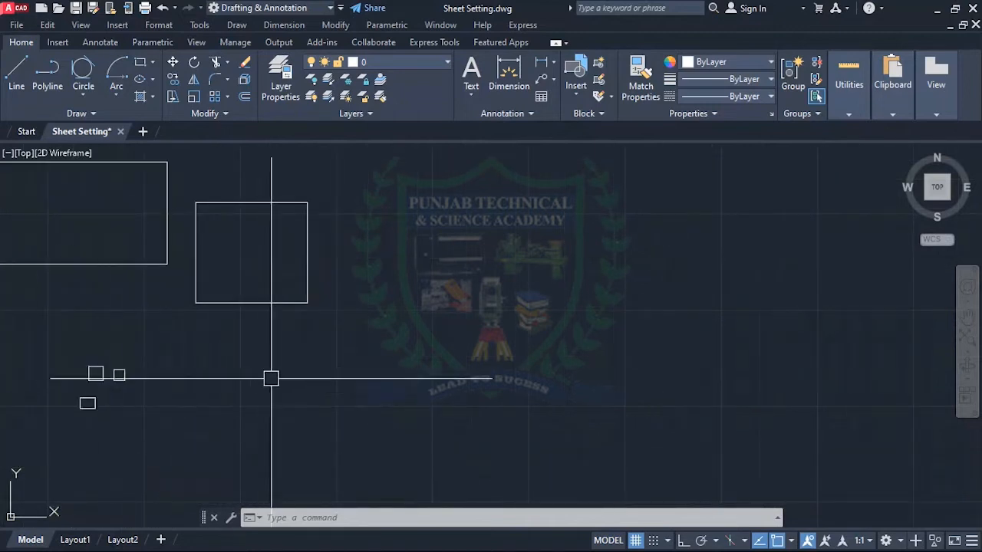
{"action": "type", "text": "rec"}
{"action": "key", "text": "Return"}
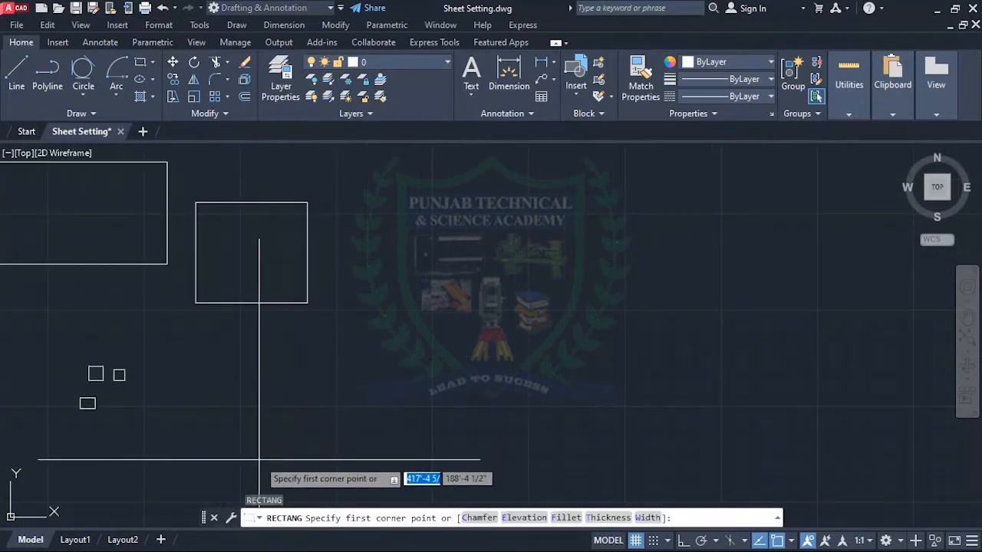
{"action": "left_click", "coordinate": [259, 460]}
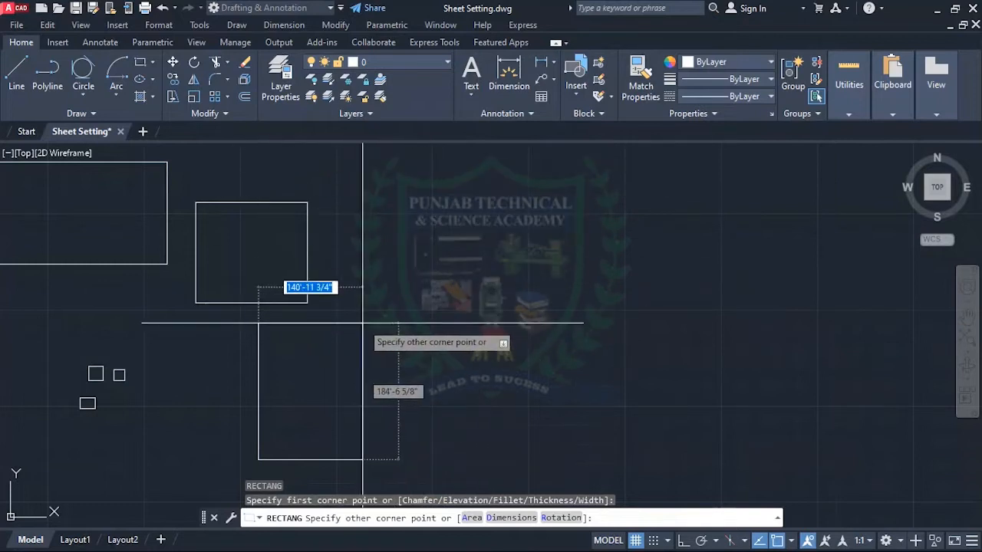
{"action": "type", "text": "25"}
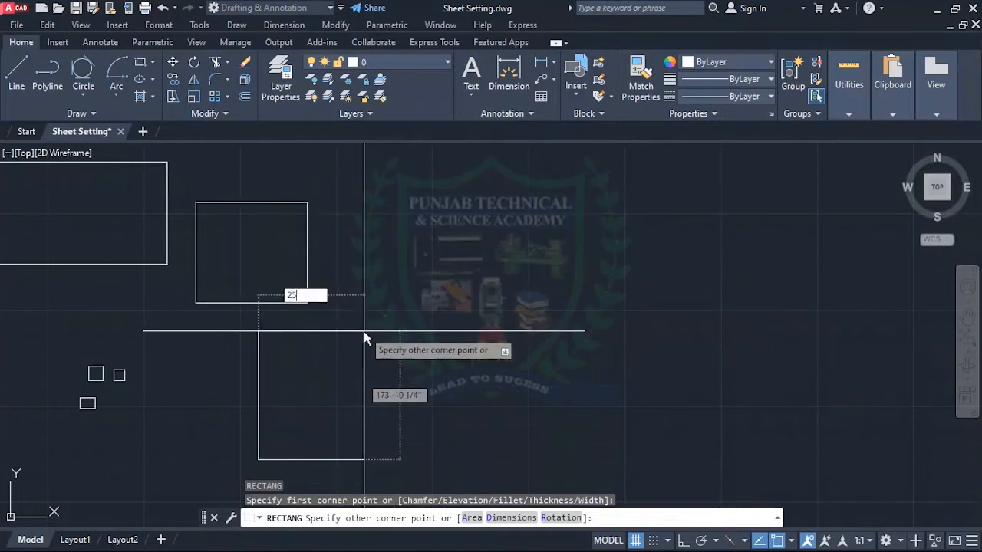
{"action": "key", "text": "Tab"}
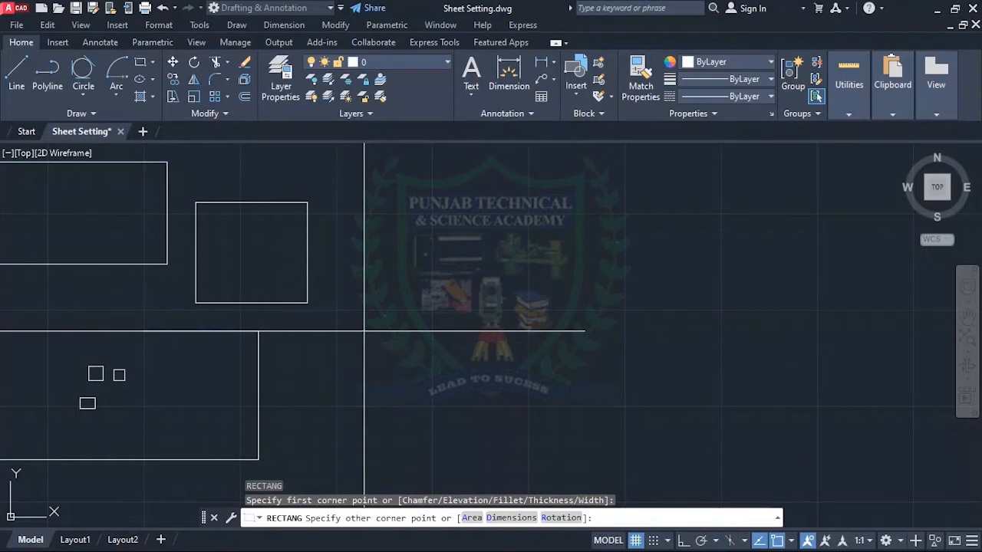
{"action": "key", "text": "Return"}
{"action": "scroll", "coordinate": [329, 355], "scroll_direction": "down", "scroll_amount": 3}
{"action": "scroll", "coordinate": [335, 374], "scroll_direction": "up", "scroll_amount": 5}
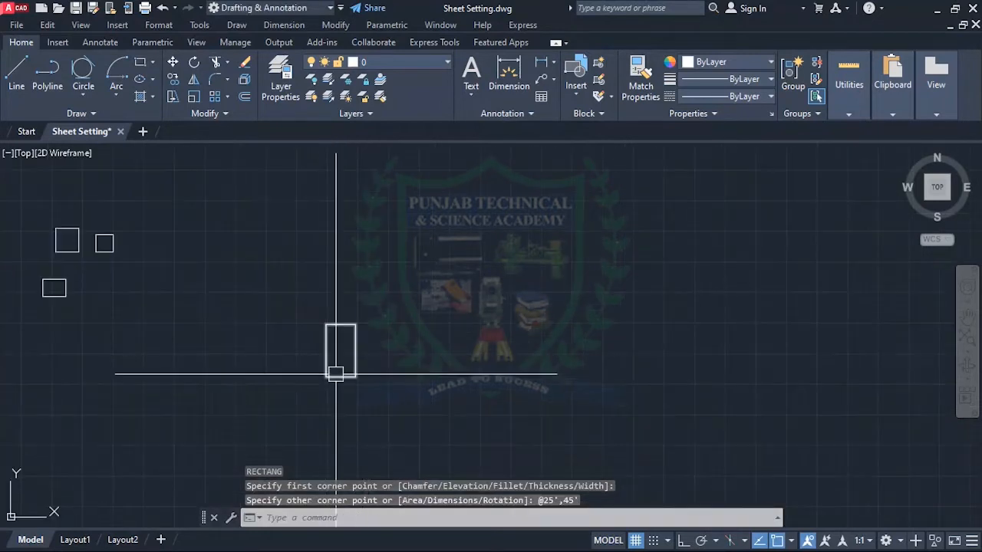
{"action": "scroll", "coordinate": [335, 374], "scroll_direction": "up", "scroll_amount": 6}
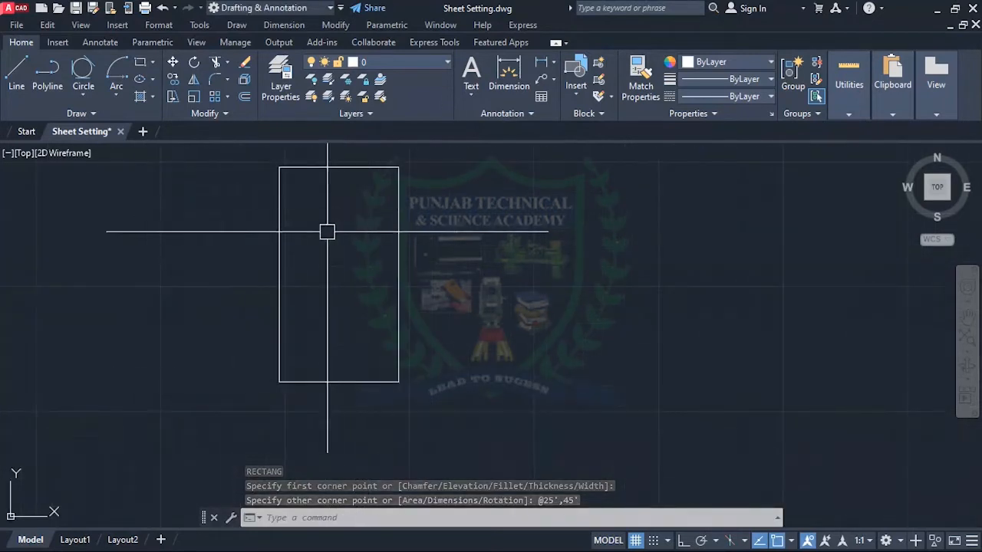
Step: Draw a 35' by 65' rectangle beside the 25' by 45' one, away from the Y axis, its first corner near that rectangle's lower-edge level
{"action": "scroll", "coordinate": [328, 231], "scroll_direction": "down", "scroll_amount": 4}
{"action": "type", "text": "r"}
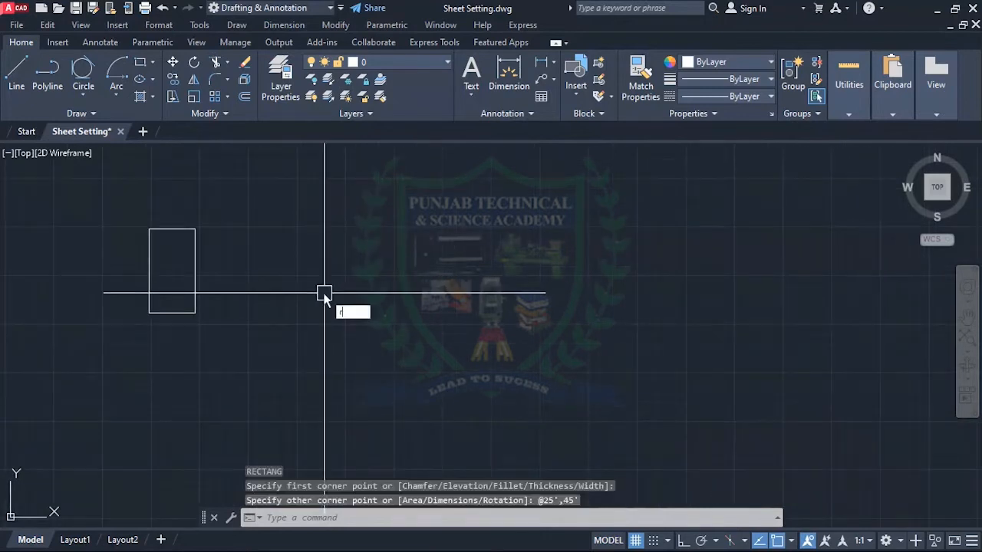
{"action": "type", "text": "ec"}
{"action": "key", "text": "Return"}
{"action": "left_click", "coordinate": [243, 314]}
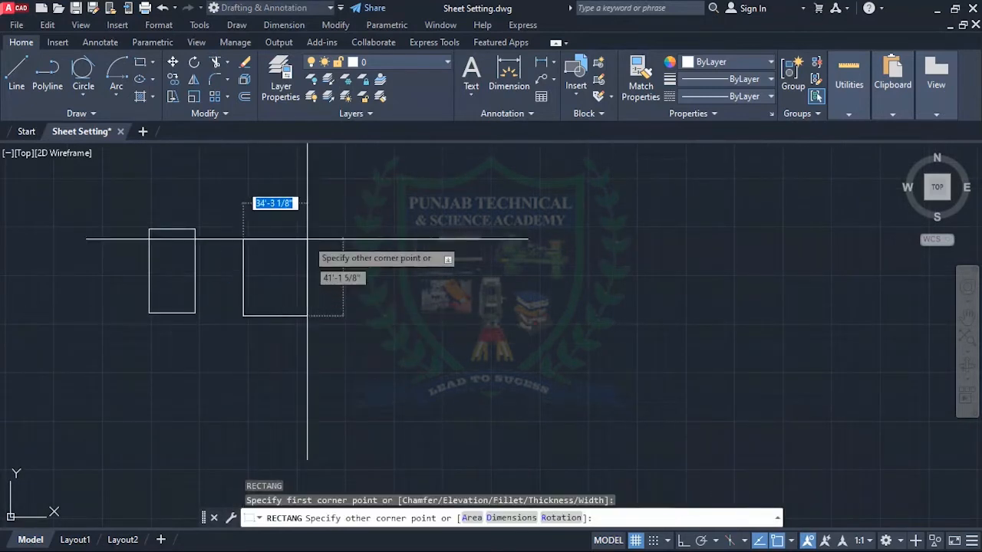
{"action": "type", "text": "35'"}
{"action": "key", "text": "Tab"}
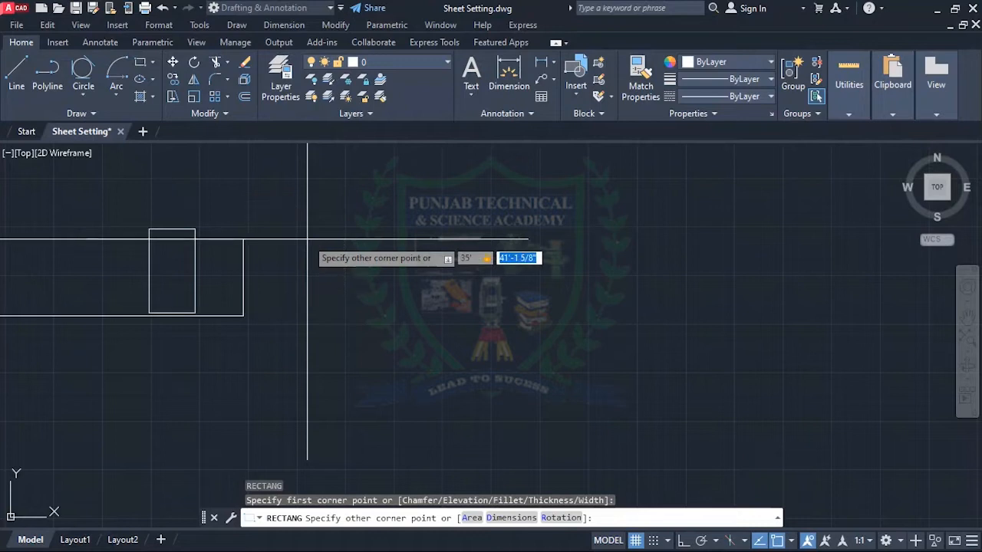
{"action": "type", "text": "65'"}
{"action": "key", "text": "Return"}
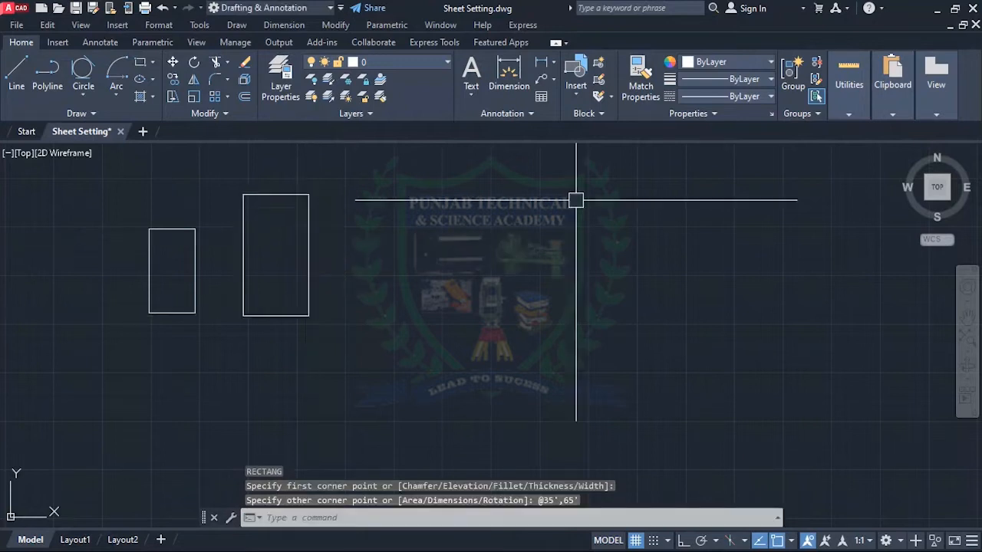
Step: Review all the drawn rectangles, comparing the freehand ones with those drawn to exact dimensions
{"action": "scroll", "coordinate": [230, 295], "scroll_direction": "down", "scroll_amount": 4}
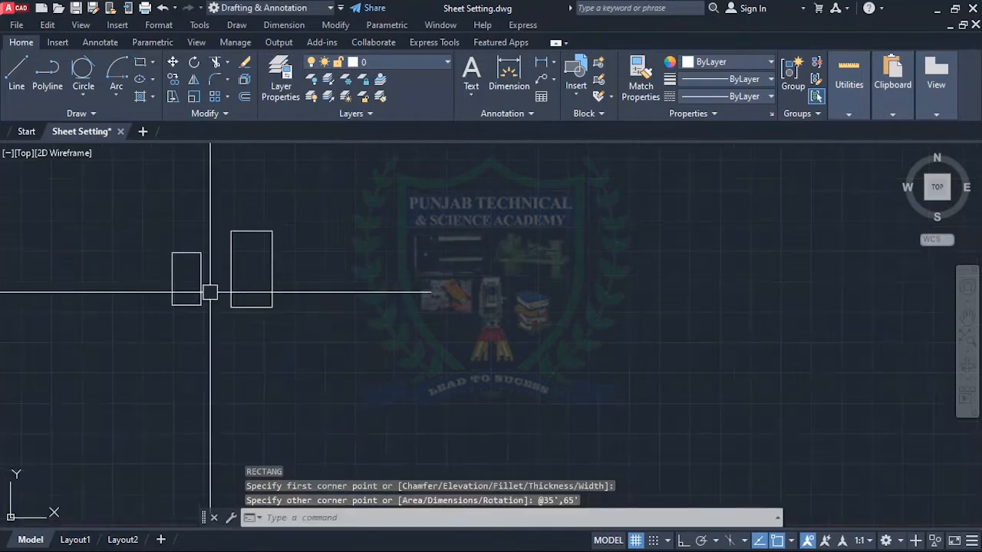
{"action": "scroll", "coordinate": [283, 277], "scroll_direction": "up", "scroll_amount": 2}
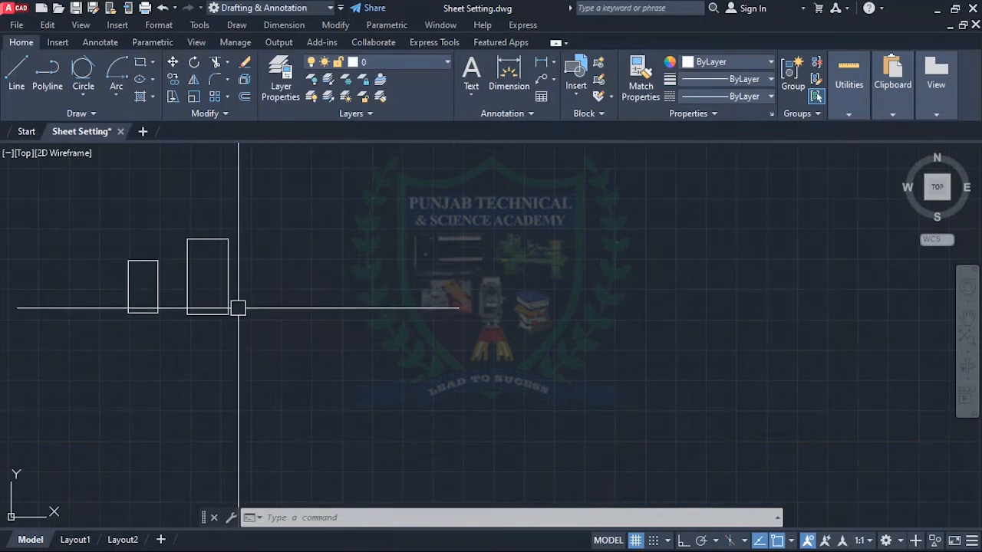
{"action": "scroll", "coordinate": [216, 340], "scroll_direction": "down", "scroll_amount": 5}
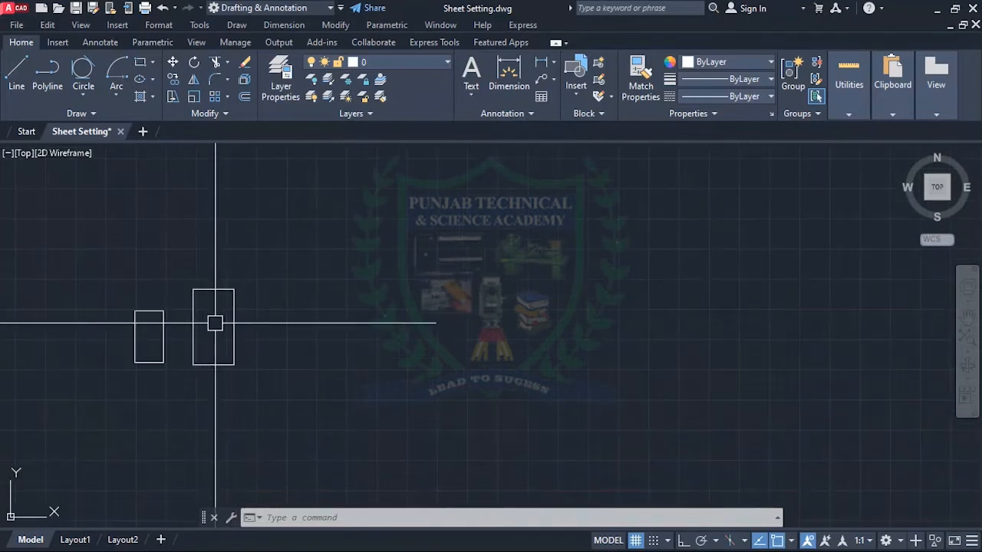
{"action": "scroll", "coordinate": [242, 332], "scroll_direction": "down", "scroll_amount": 3}
{"action": "scroll", "coordinate": [232, 322], "scroll_direction": "up", "scroll_amount": 3}
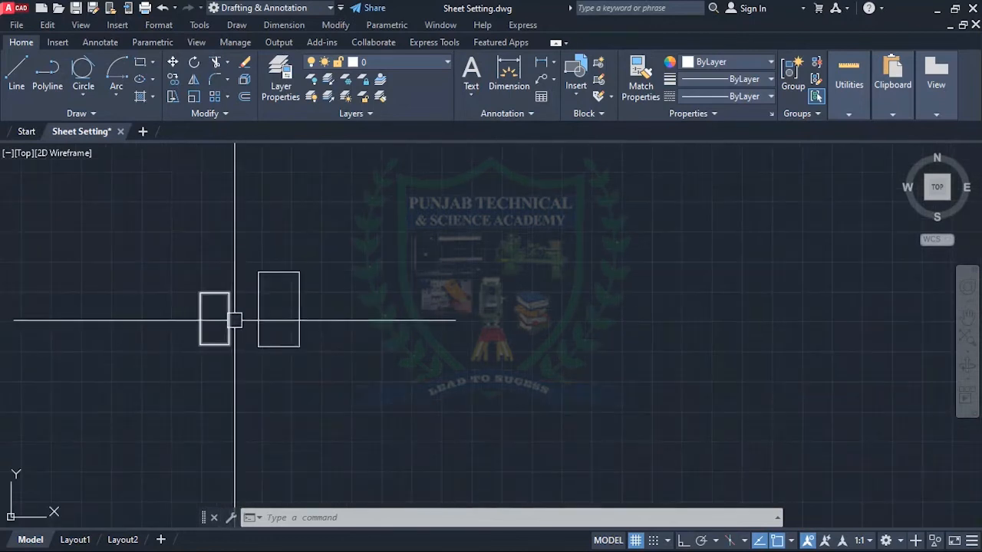
{"action": "scroll", "coordinate": [222, 326], "scroll_direction": "down", "scroll_amount": 4}
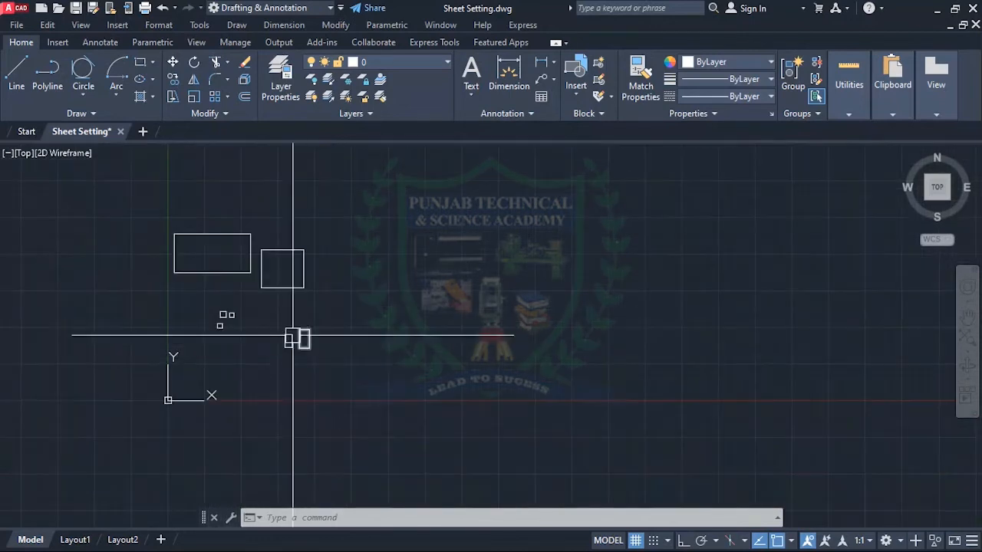
{"action": "scroll", "coordinate": [314, 321], "scroll_direction": "up", "scroll_amount": 2}
{"action": "scroll", "coordinate": [288, 299], "scroll_direction": "down", "scroll_amount": 2}
{"action": "scroll", "coordinate": [298, 299], "scroll_direction": "up", "scroll_amount": 2}
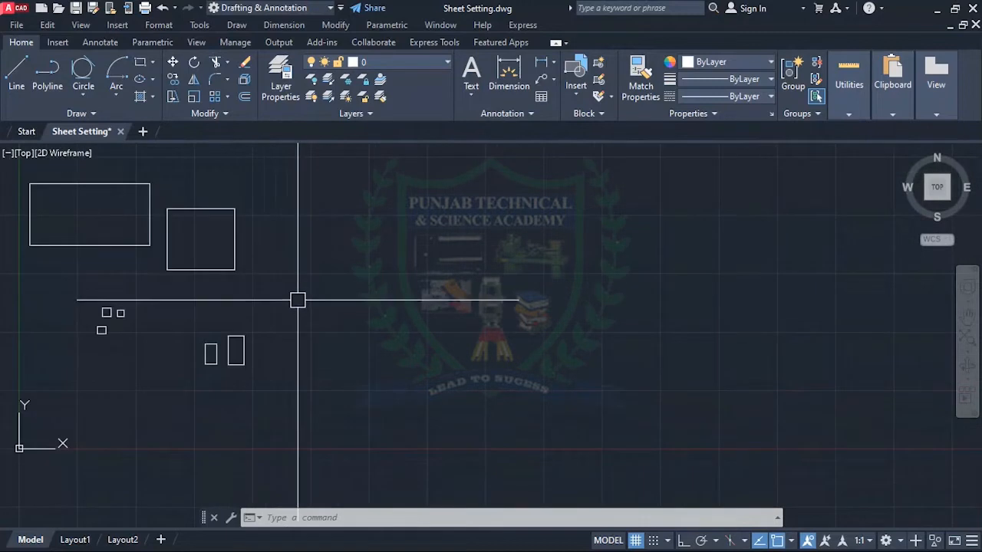
{"action": "scroll", "coordinate": [299, 326], "scroll_direction": "down", "scroll_amount": 2}
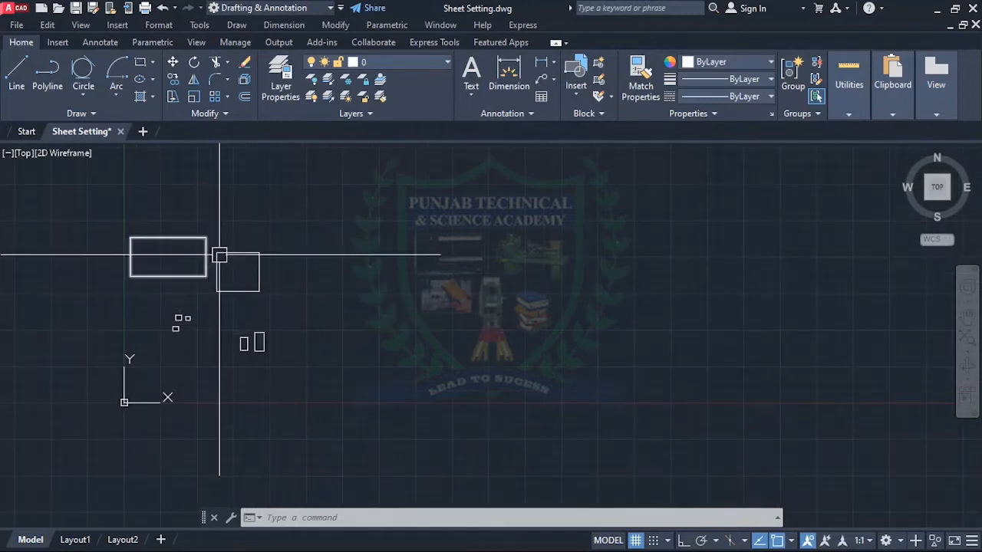
{"action": "scroll", "coordinate": [207, 259], "scroll_direction": "up", "scroll_amount": 2}
{"action": "scroll", "coordinate": [160, 226], "scroll_direction": "down", "scroll_amount": 2}
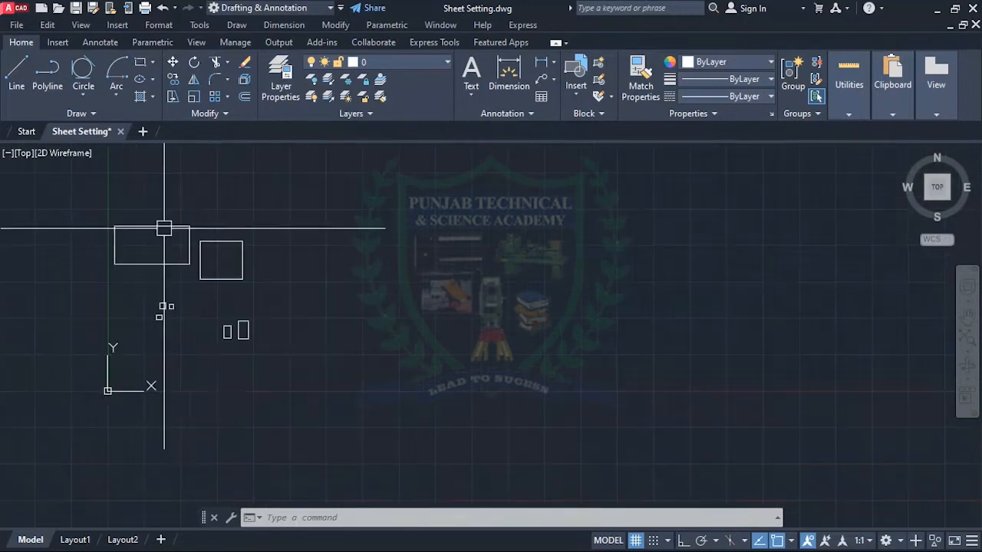
{"action": "scroll", "coordinate": [153, 351], "scroll_direction": "up", "scroll_amount": 3}
{"action": "scroll", "coordinate": [173, 329], "scroll_direction": "down", "scroll_amount": 1}
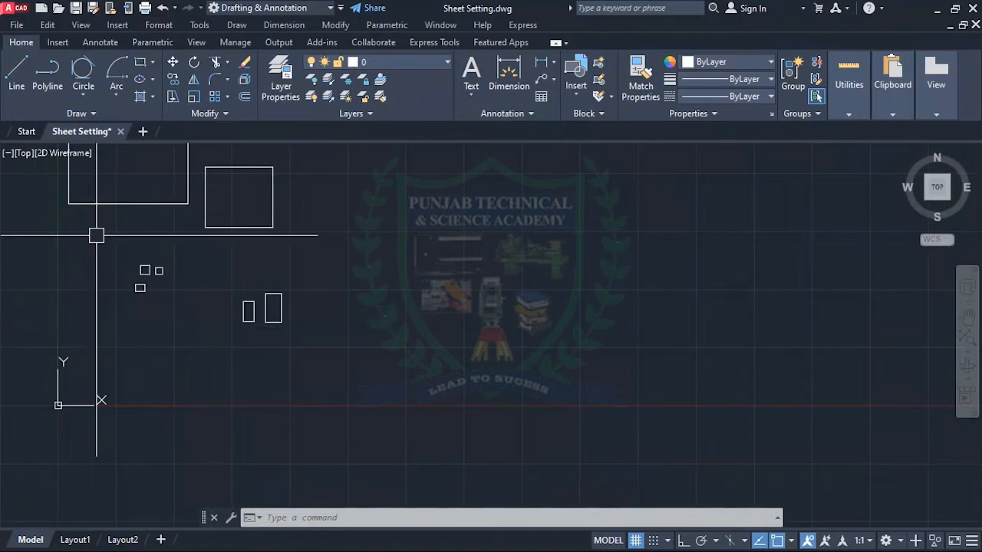
{"action": "scroll", "coordinate": [136, 252], "scroll_direction": "up", "scroll_amount": 2}
{"action": "scroll", "coordinate": [163, 279], "scroll_direction": "down", "scroll_amount": 6}
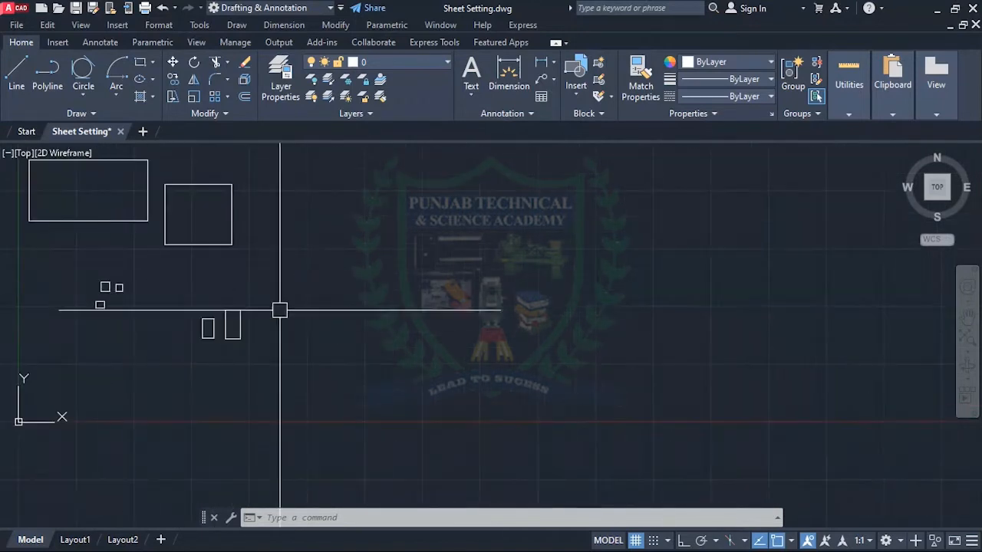
{"action": "scroll", "coordinate": [281, 352], "scroll_direction": "down", "scroll_amount": 2}
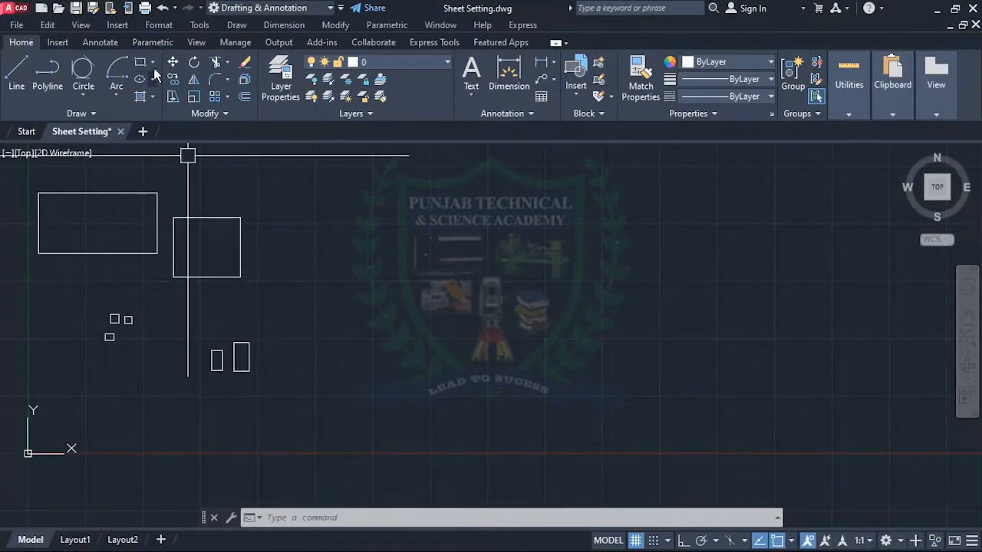
Step: Draw a four-sided polygon inscribed in a circle of 2' radius, centred beyond the freehand rectangles away from the Y axis, with Ortho on
{"action": "left_click", "coordinate": [170, 115]}
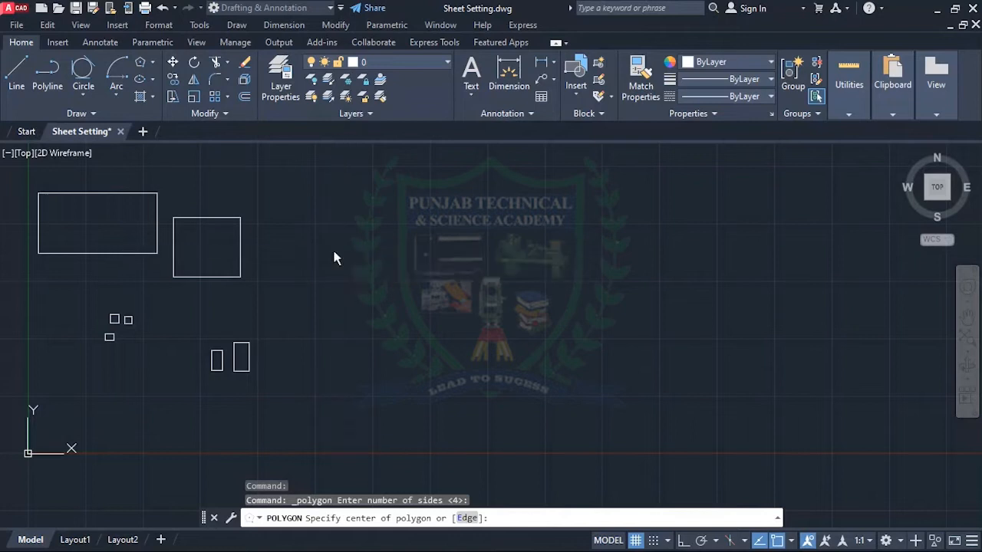
{"action": "left_click", "coordinate": [333, 258]}
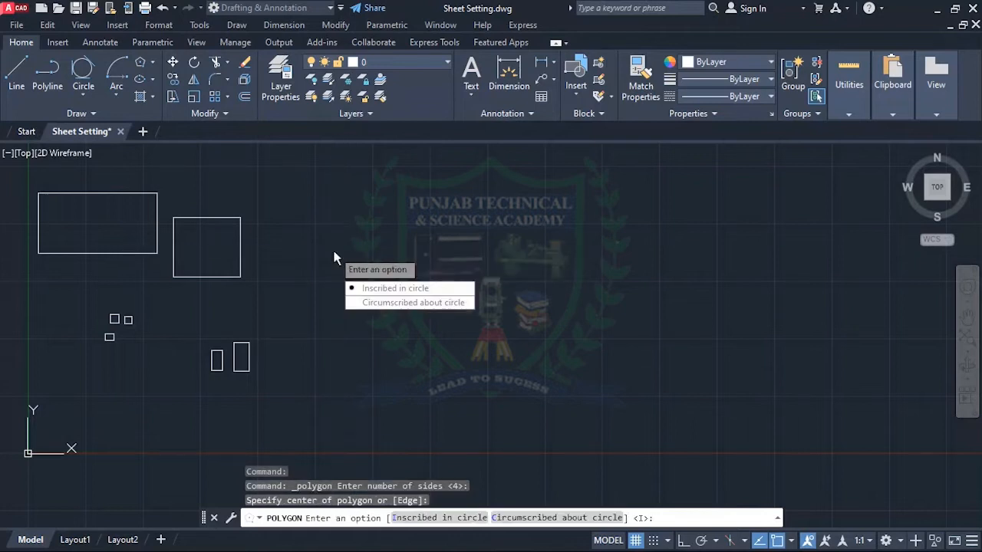
{"action": "left_click", "coordinate": [384, 288]}
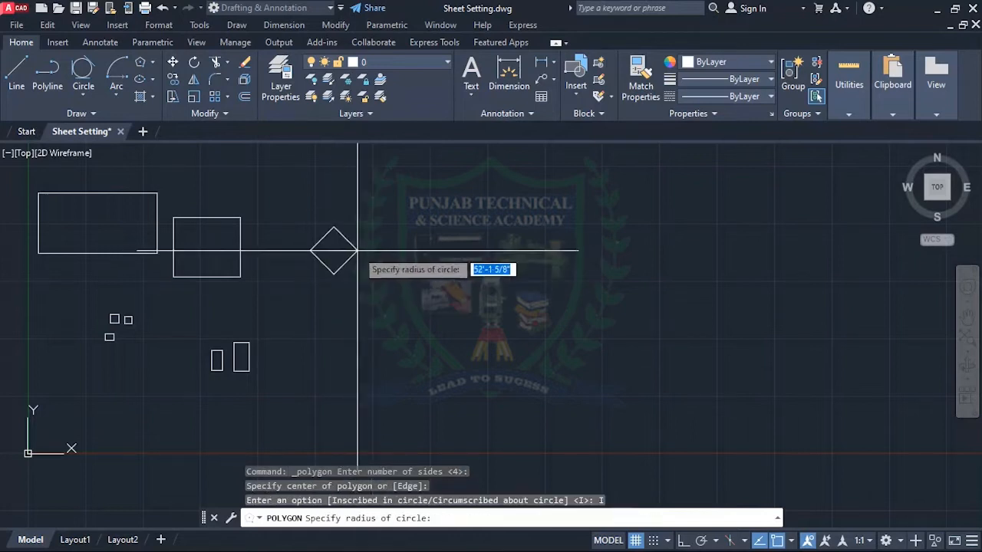
{"action": "scroll", "coordinate": [387, 268], "scroll_direction": "up", "scroll_amount": 5}
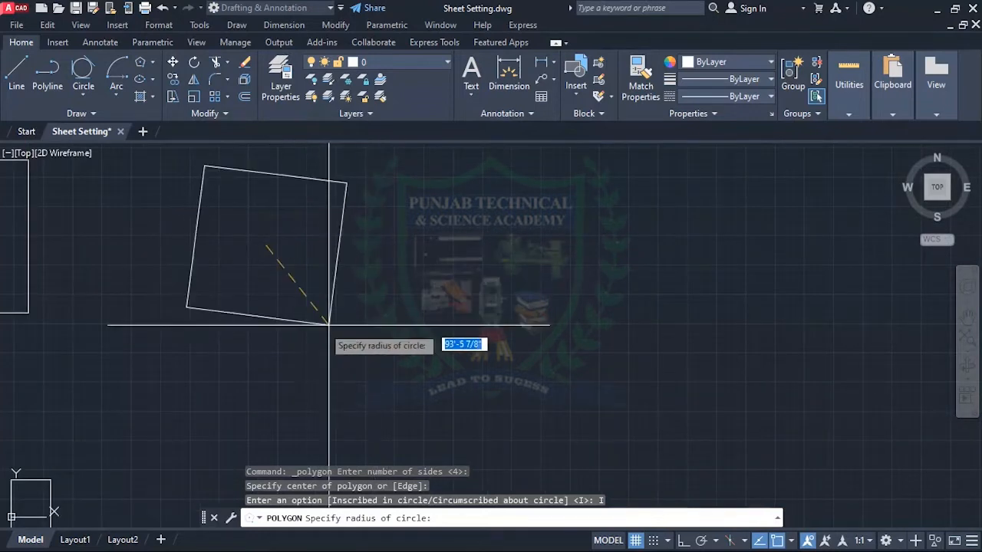
{"action": "key", "text": "F8"}
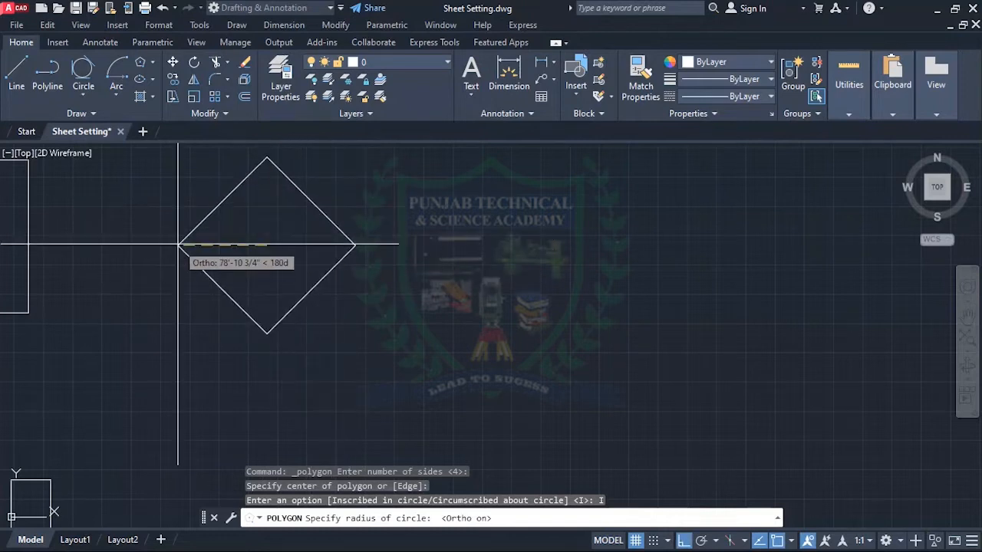
{"action": "scroll", "coordinate": [299, 228], "scroll_direction": "up", "scroll_amount": 4}
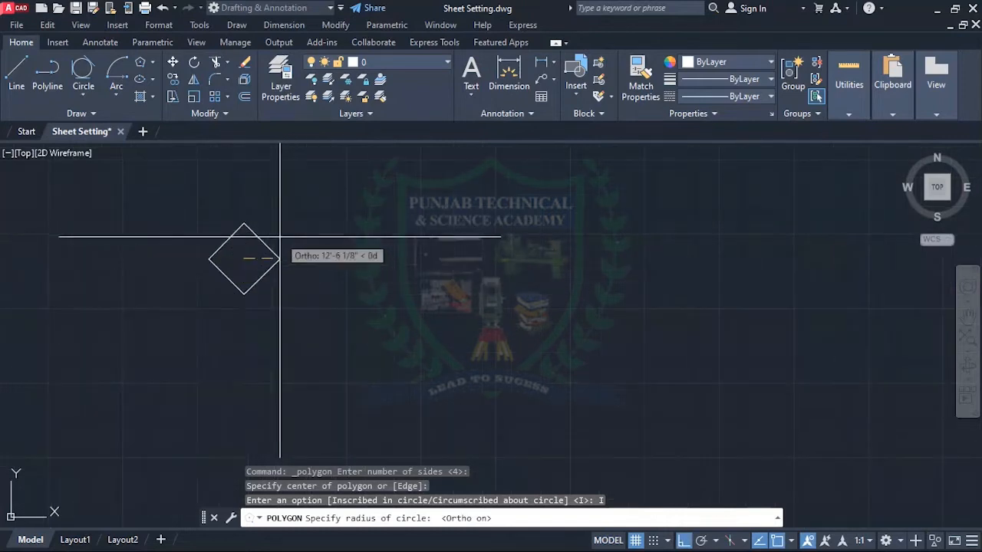
{"action": "scroll", "coordinate": [221, 264], "scroll_direction": "up", "scroll_amount": 2}
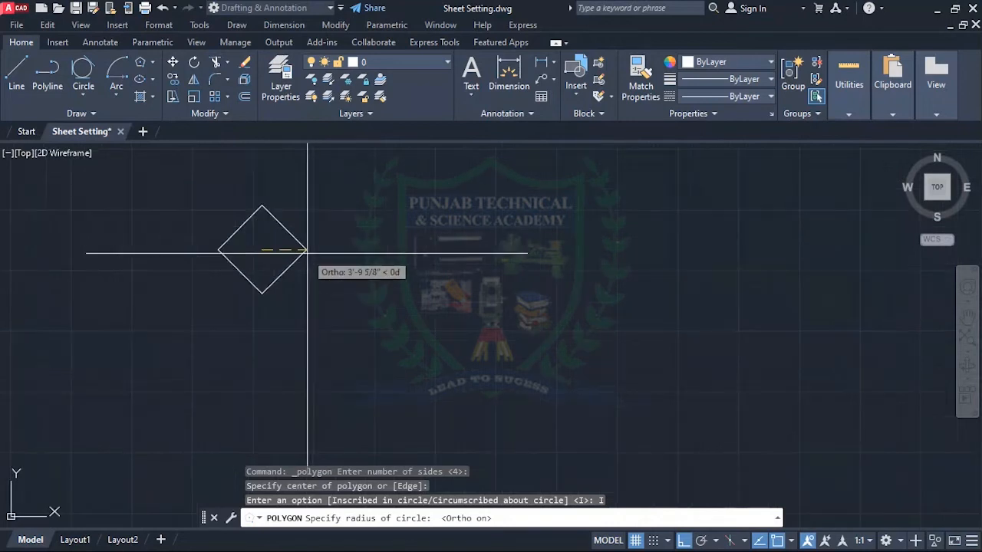
{"action": "scroll", "coordinate": [308, 250], "scroll_direction": "up", "scroll_amount": 2}
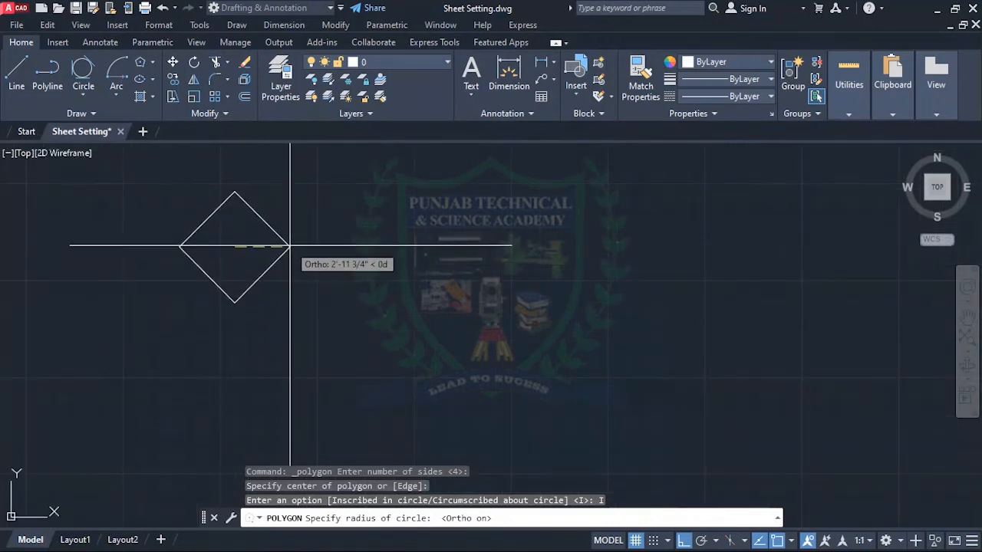
{"action": "key", "text": "Return"}
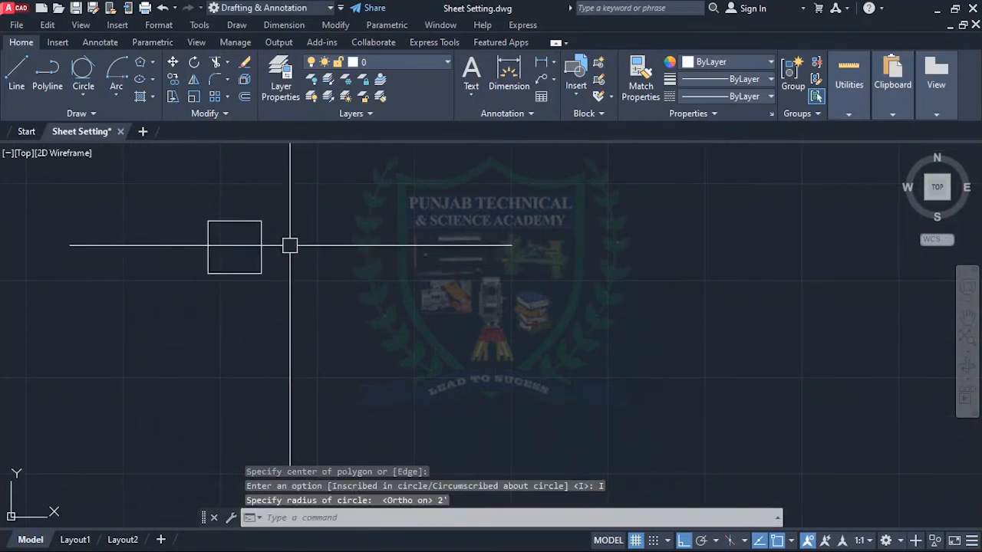
Step: Draw a second four-sided polygon just right of the small square, inscribed in a circle of 2' radius at 0 degrees
{"action": "scroll", "coordinate": [352, 274], "scroll_direction": "down", "scroll_amount": 4}
{"action": "scroll", "coordinate": [291, 271], "scroll_direction": "up", "scroll_amount": 5}
{"action": "scroll", "coordinate": [242, 255], "scroll_direction": "down", "scroll_amount": 5}
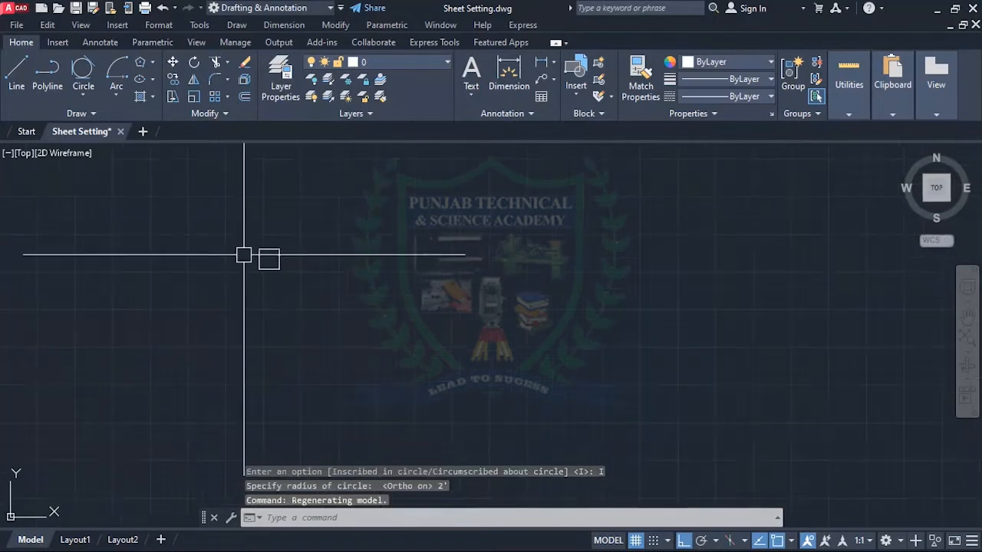
{"action": "scroll", "coordinate": [299, 254], "scroll_direction": "up", "scroll_amount": 4}
{"action": "scroll", "coordinate": [204, 267], "scroll_direction": "up", "scroll_amount": 2}
{"action": "scroll", "coordinate": [226, 276], "scroll_direction": "down", "scroll_amount": 2}
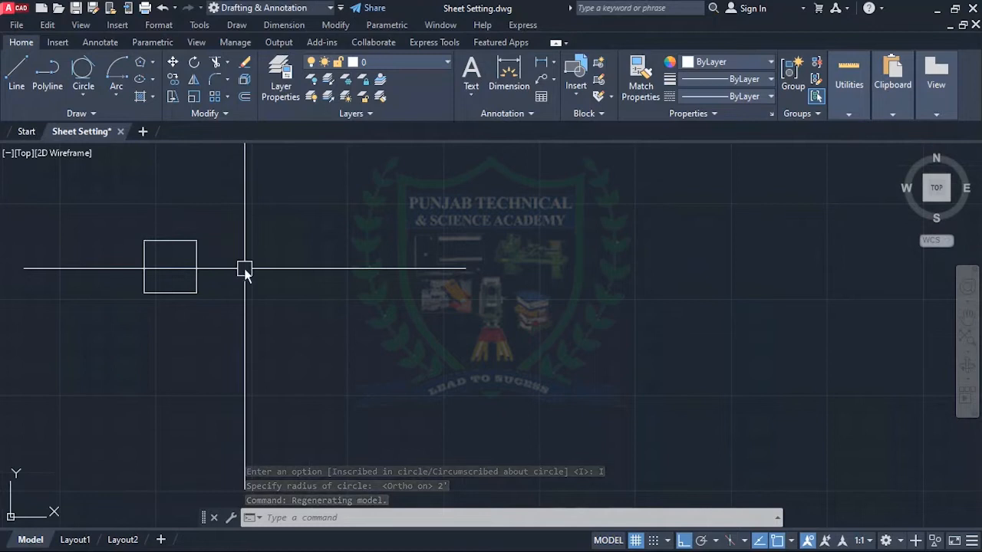
{"action": "type", "text": "POL"}
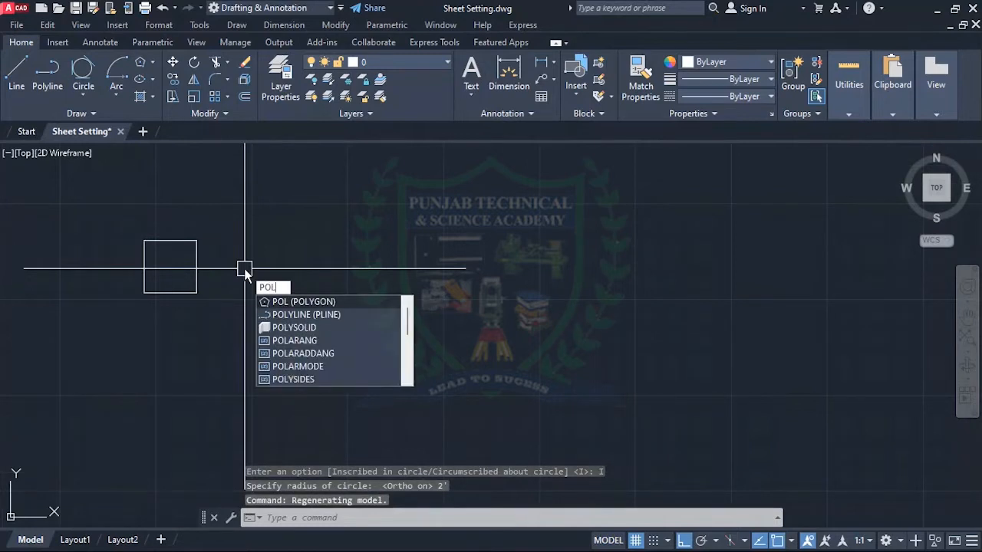
{"action": "key", "text": "Return"}
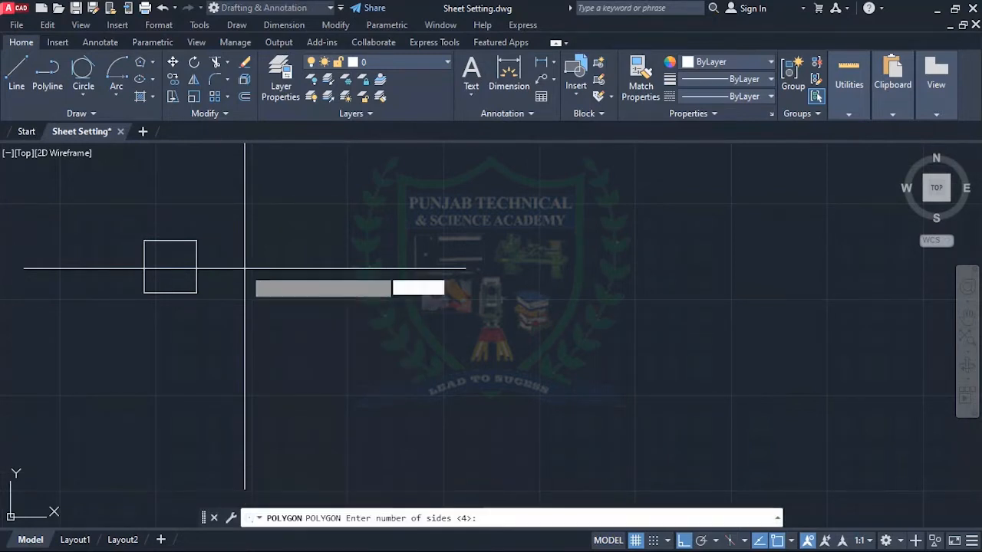
{"action": "key", "text": "Return"}
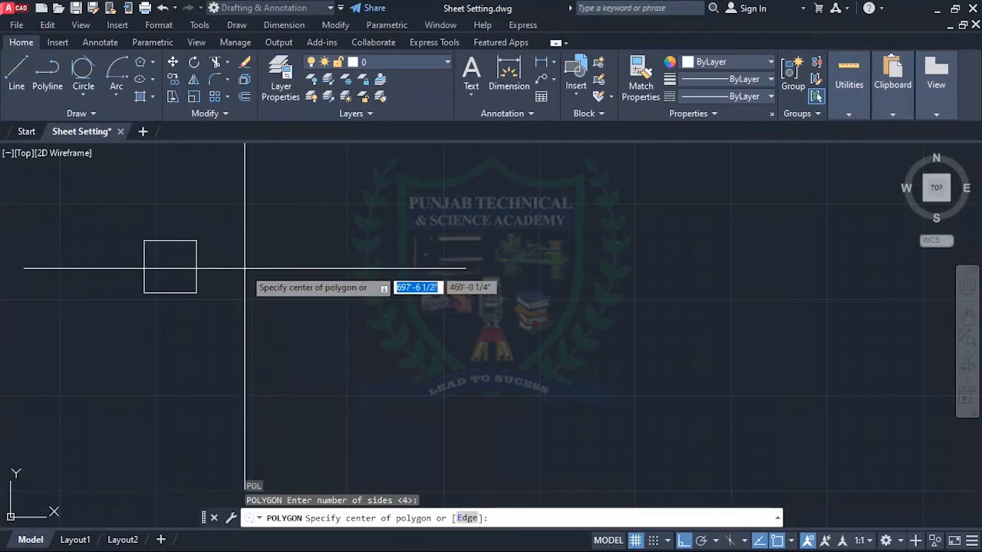
{"action": "left_click", "coordinate": [243, 269]}
{"action": "left_click", "coordinate": [291, 306]}
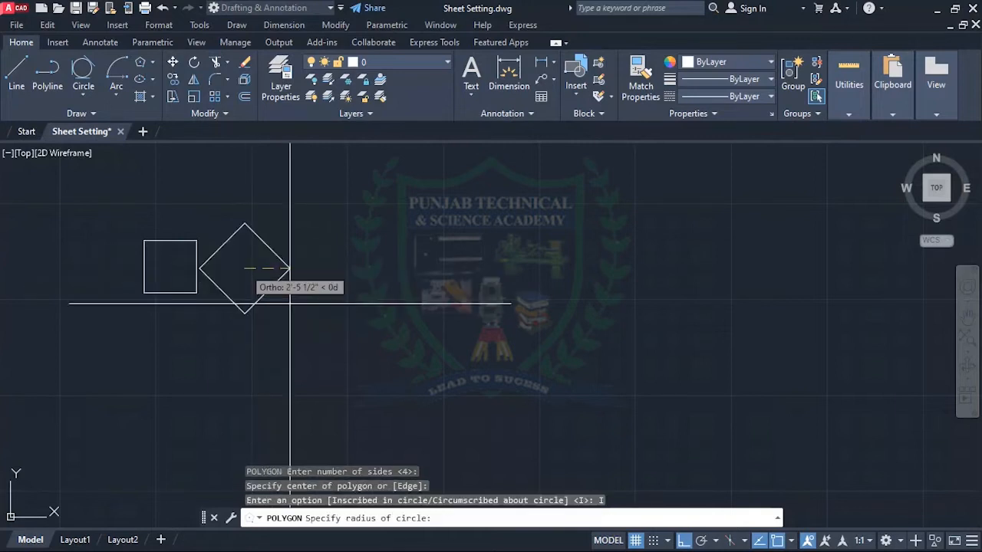
{"action": "scroll", "coordinate": [274, 267], "scroll_direction": "up", "scroll_amount": 4}
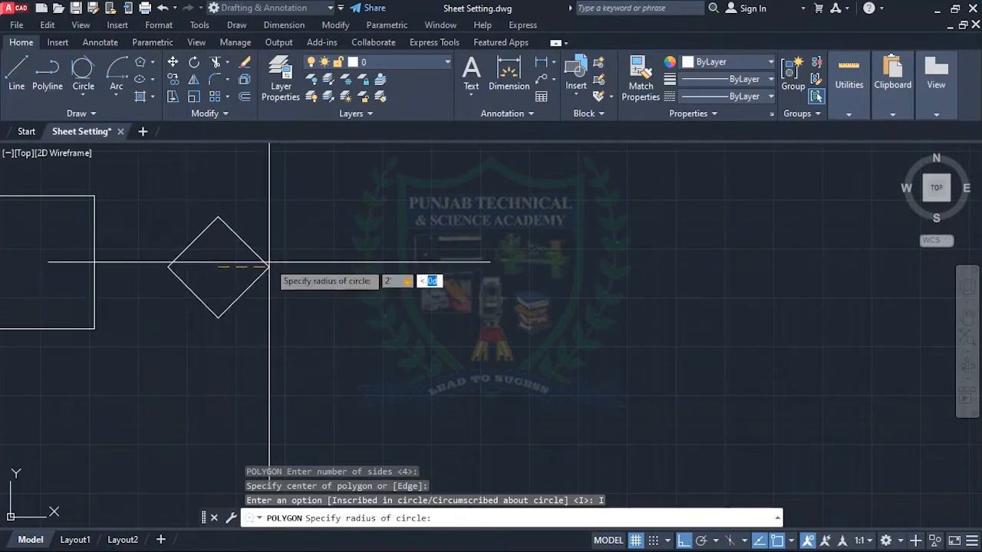
{"action": "key", "text": "Return"}
Step: Compare the upright square polygon with the rotated one beside it in size and orientation
{"action": "scroll", "coordinate": [269, 262], "scroll_direction": "down", "scroll_amount": 2}
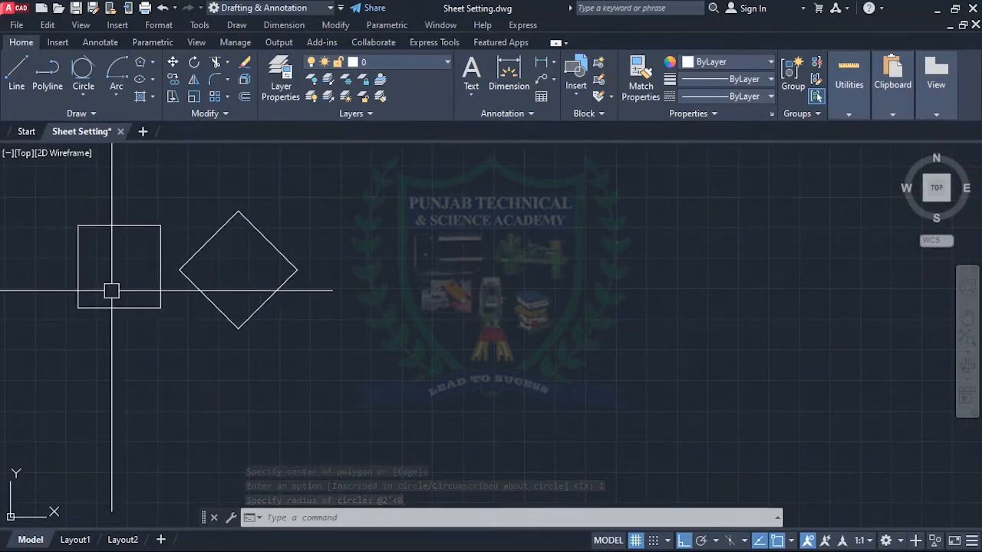
{"action": "scroll", "coordinate": [146, 223], "scroll_direction": "down", "scroll_amount": 3}
{"action": "scroll", "coordinate": [166, 248], "scroll_direction": "up", "scroll_amount": 3}
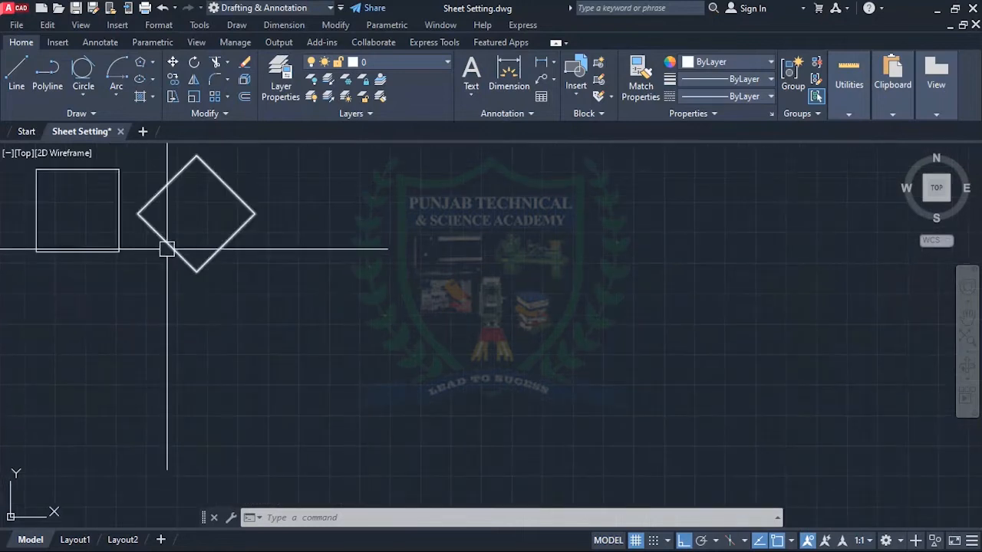
{"action": "scroll", "coordinate": [167, 249], "scroll_direction": "down", "scroll_amount": 3}
{"action": "scroll", "coordinate": [168, 224], "scroll_direction": "up", "scroll_amount": 3}
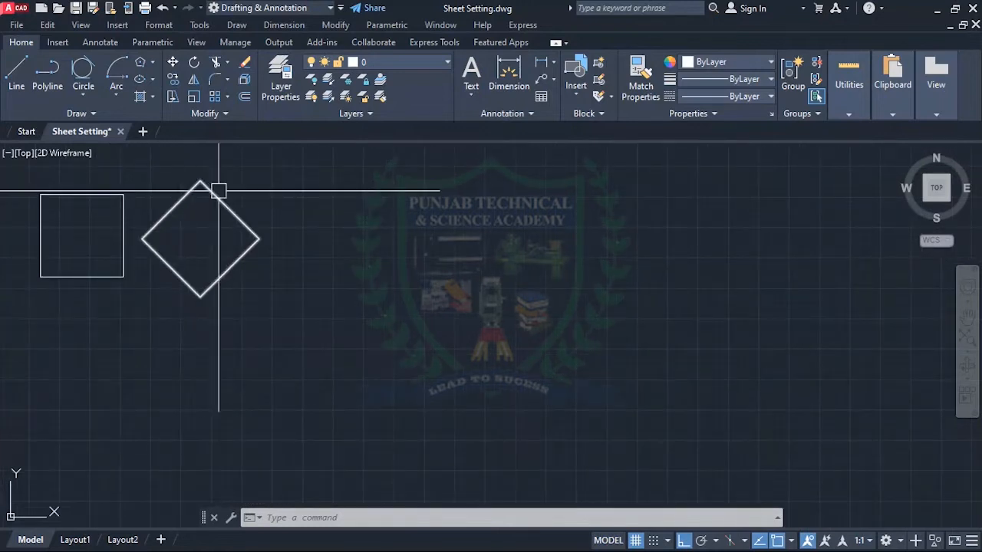
{"action": "scroll", "coordinate": [244, 200], "scroll_direction": "down", "scroll_amount": 3}
{"action": "scroll", "coordinate": [202, 256], "scroll_direction": "up", "scroll_amount": 4}
{"action": "scroll", "coordinate": [217, 249], "scroll_direction": "down", "scroll_amount": 2}
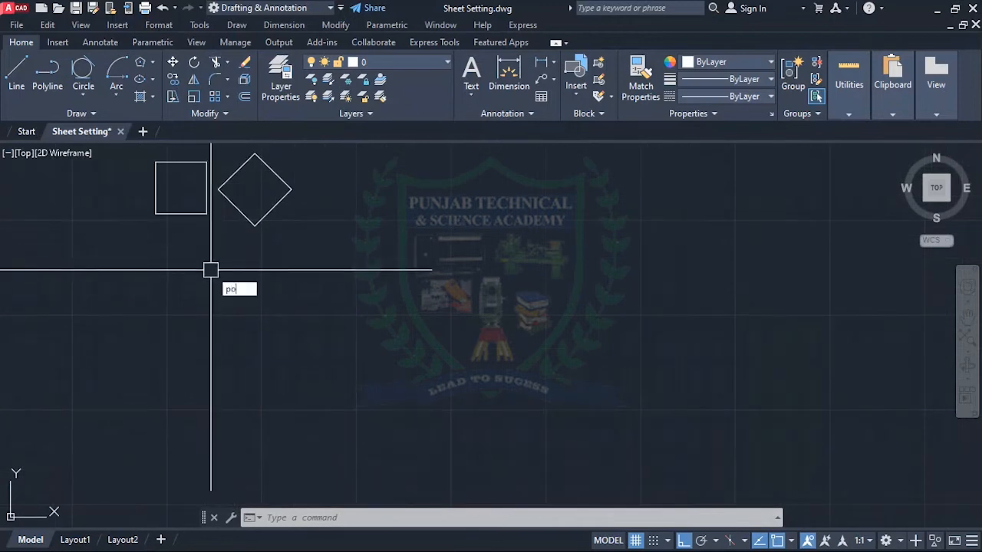
Step: Draw a five-sided polygon below the upright square, circumscribed about a circle of 2' radius, with its flat side facing down
{"action": "type", "text": "l"}
{"action": "key", "text": "Return"}
{"action": "type", "text": "5"}
{"action": "key", "text": "Return"}
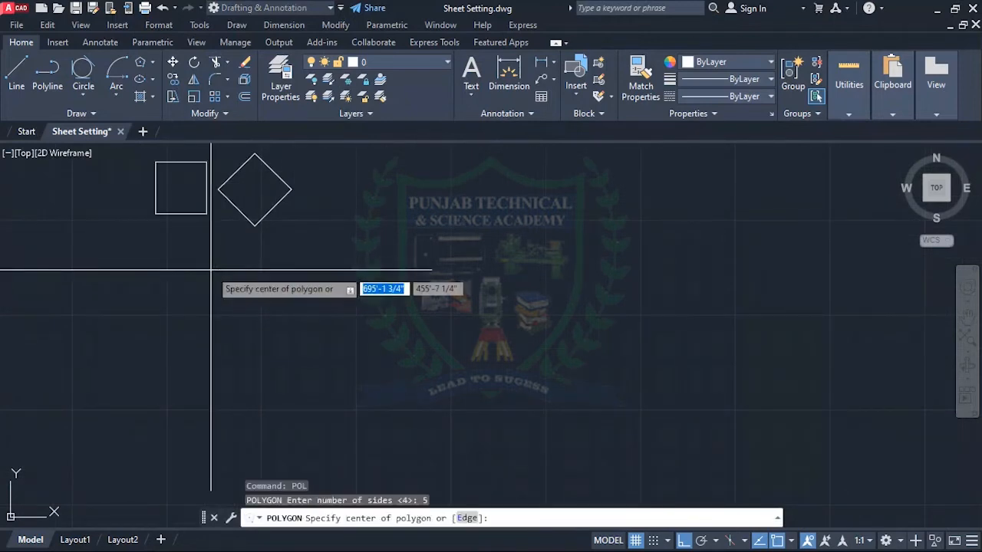
{"action": "left_click", "coordinate": [168, 351]}
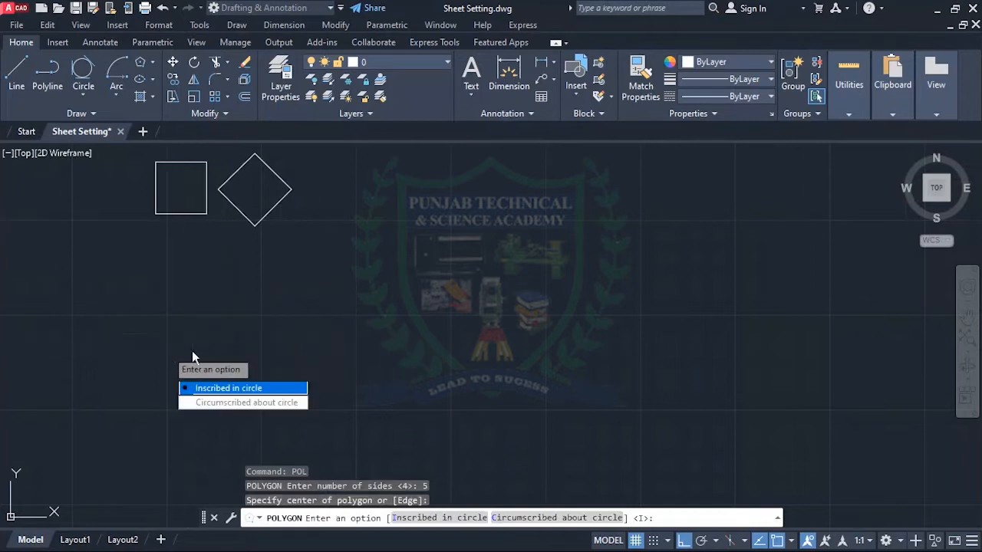
{"action": "left_click", "coordinate": [218, 403]}
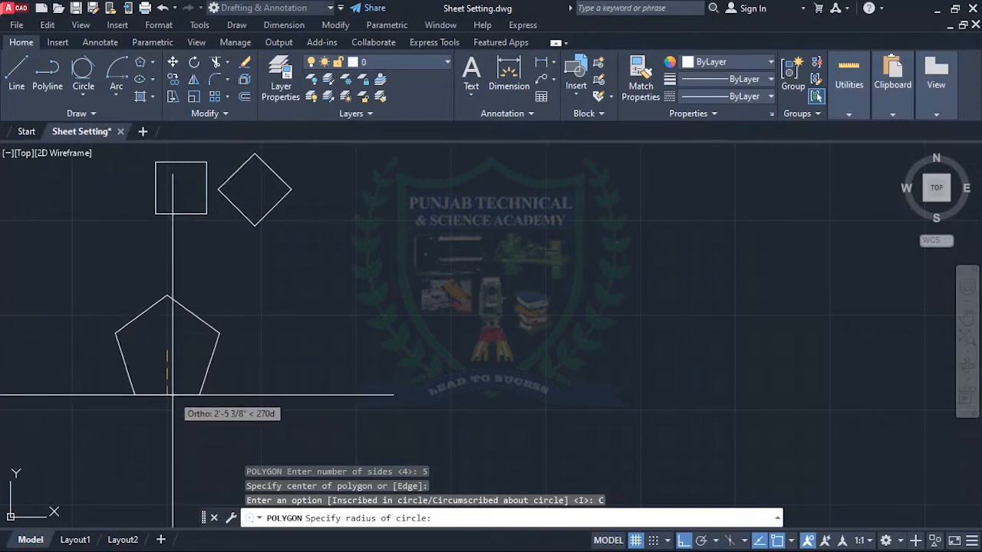
{"action": "type", "text": "2'"}
{"action": "key", "text": "Return"}
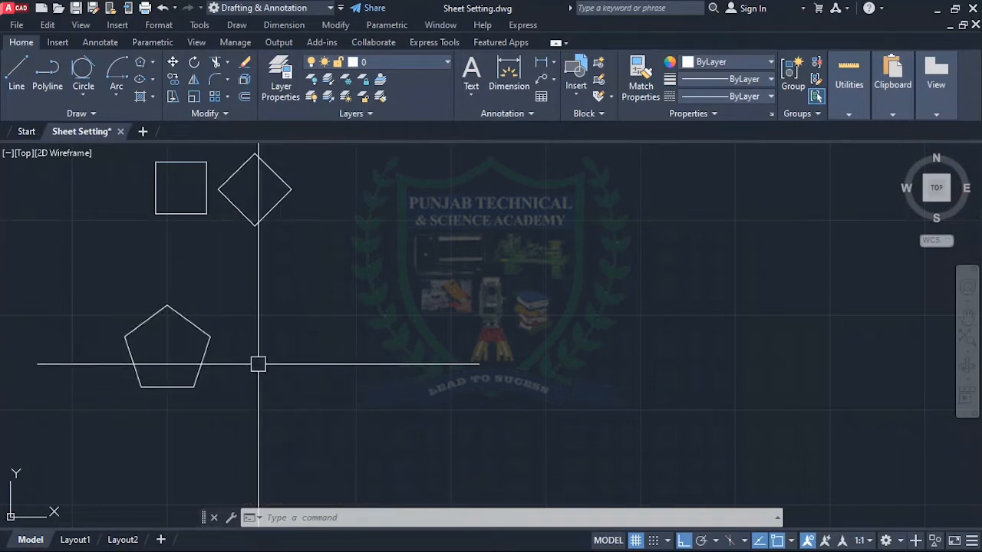
Step: Draw another five-sided polygon to the right of the first pentagon, inscribed in a circle of 2' radius with its vertex pointing up
{"action": "scroll", "coordinate": [258, 365], "scroll_direction": "up", "scroll_amount": 2}
{"action": "scroll", "coordinate": [202, 350], "scroll_direction": "down", "scroll_amount": 3}
{"action": "scroll", "coordinate": [230, 353], "scroll_direction": "up", "scroll_amount": 3}
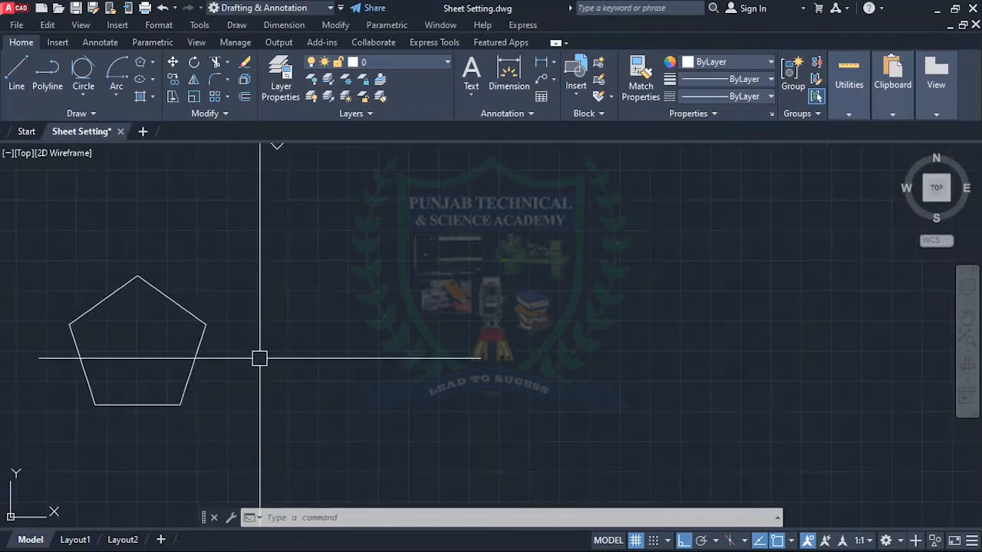
{"action": "scroll", "coordinate": [259, 358], "scroll_direction": "down", "scroll_amount": 2}
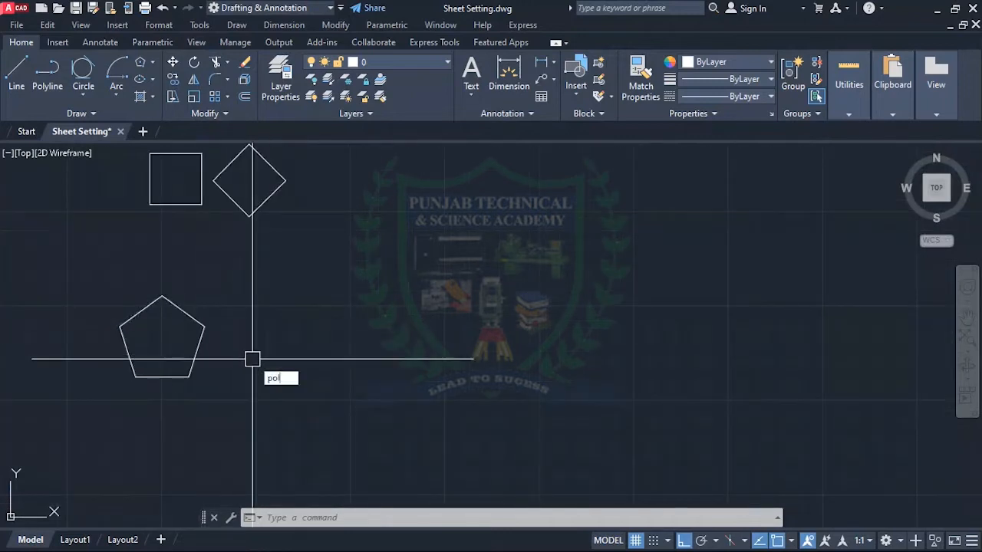
{"action": "key", "text": "Return"}
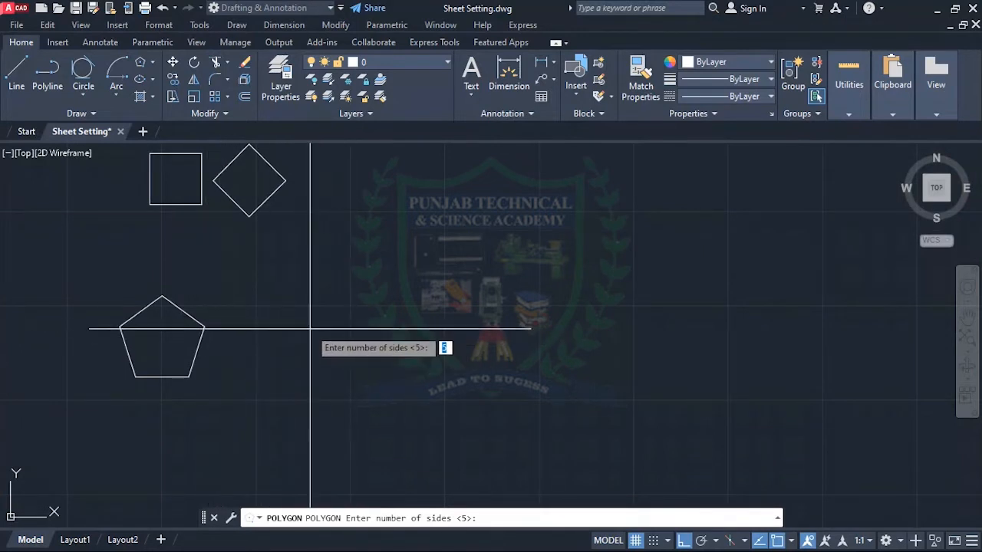
{"action": "key", "text": "Return"}
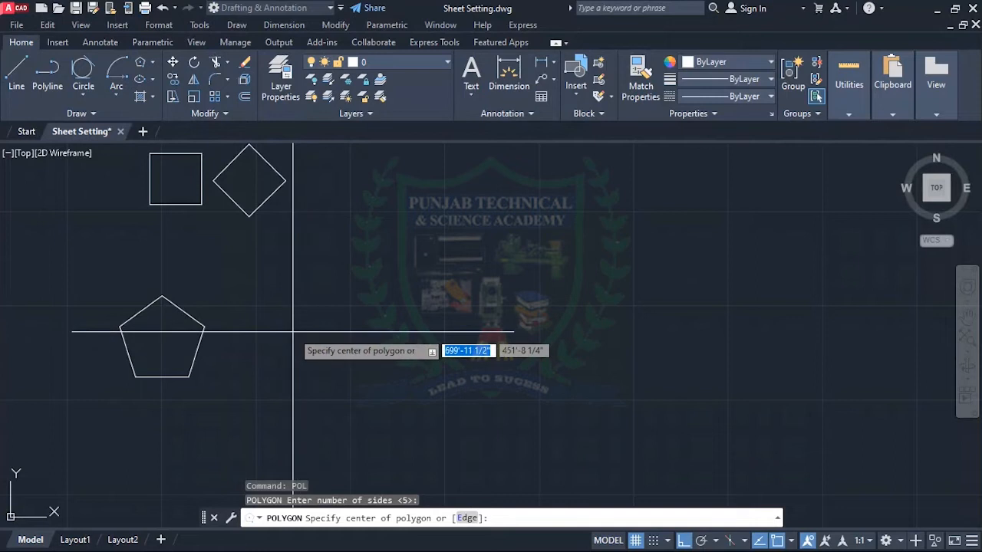
{"action": "left_click", "coordinate": [291, 331]}
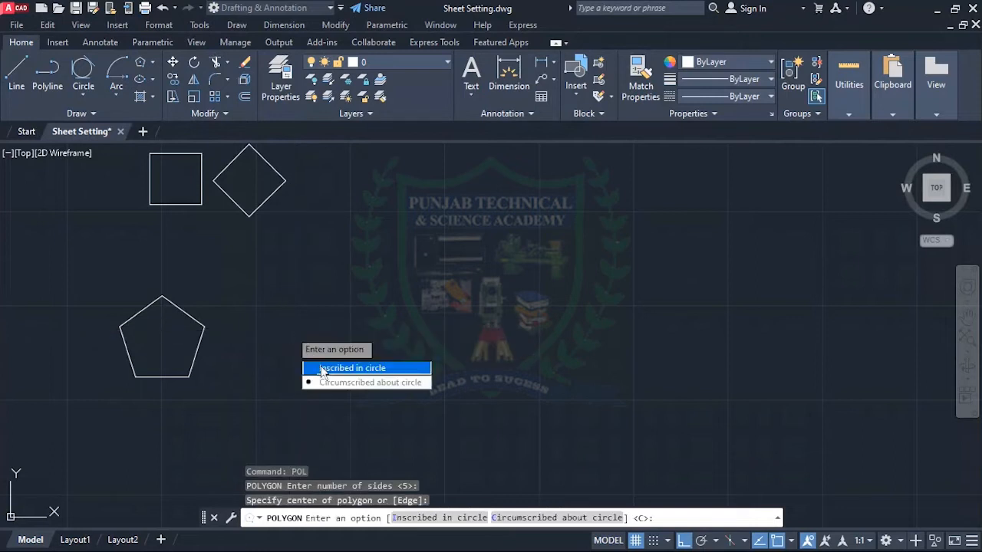
{"action": "left_click", "coordinate": [352, 368]}
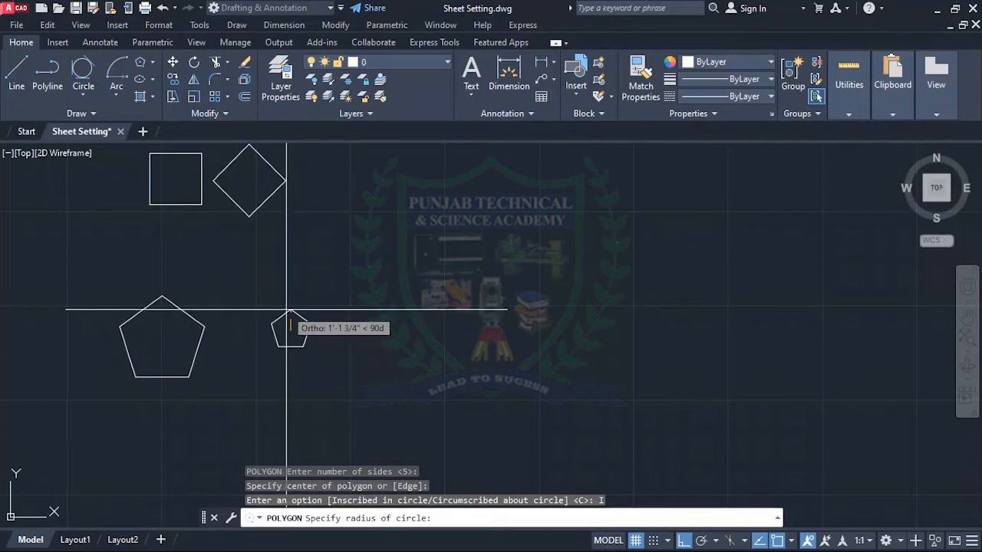
{"action": "type", "text": "2'"}
{"action": "key", "text": "Return"}
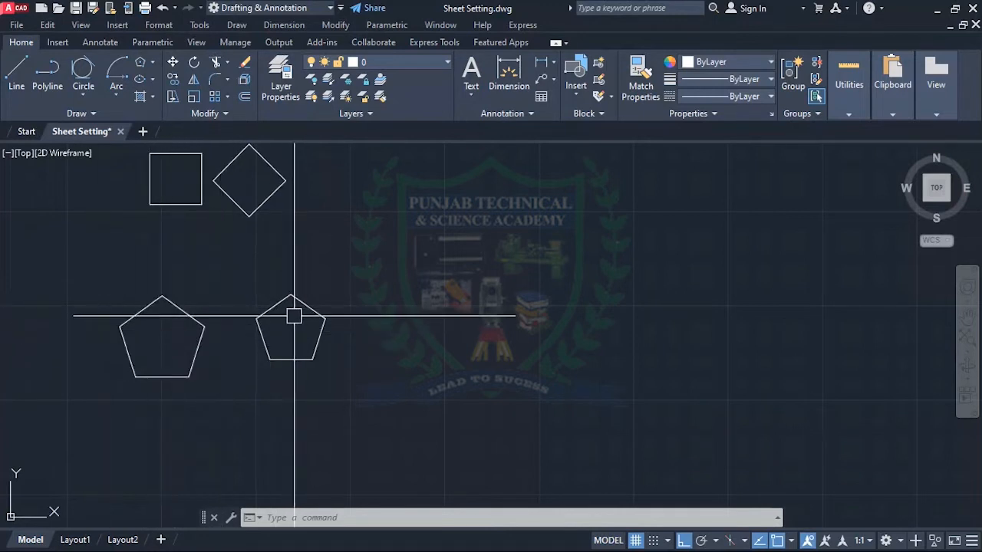
Step: Compare the circumscribed and inscribed pentagons in size and check them against the two four-sided polygons above
{"action": "scroll", "coordinate": [294, 315], "scroll_direction": "down", "scroll_amount": 3}
{"action": "scroll", "coordinate": [245, 248], "scroll_direction": "up", "scroll_amount": 1}
{"action": "scroll", "coordinate": [248, 283], "scroll_direction": "up", "scroll_amount": 2}
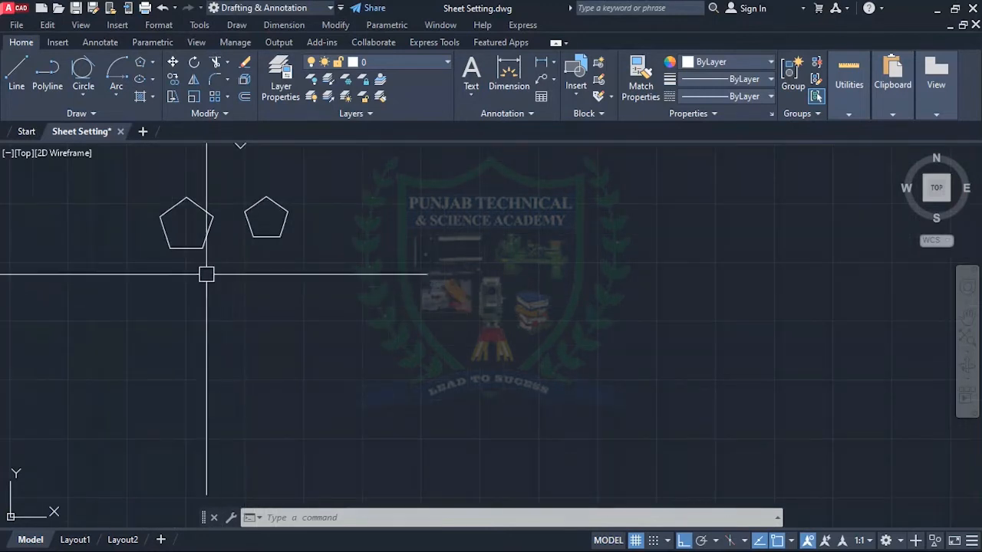
{"action": "scroll", "coordinate": [201, 278], "scroll_direction": "down", "scroll_amount": 4}
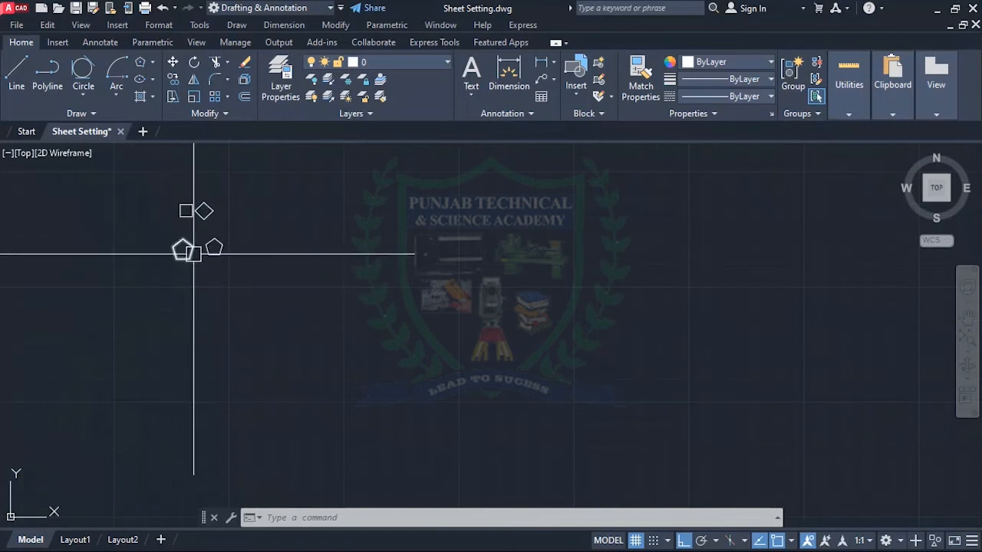
{"action": "scroll", "coordinate": [197, 257], "scroll_direction": "down", "scroll_amount": 1}
{"action": "scroll", "coordinate": [212, 241], "scroll_direction": "up", "scroll_amount": 5}
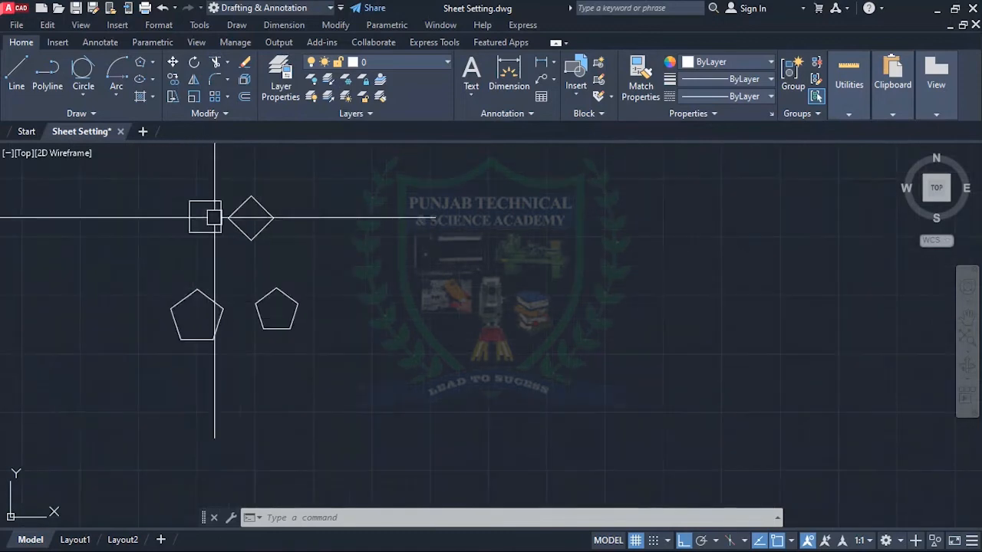
{"action": "scroll", "coordinate": [259, 355], "scroll_direction": "down", "scroll_amount": 2}
{"action": "scroll", "coordinate": [223, 388], "scroll_direction": "up", "scroll_amount": 2}
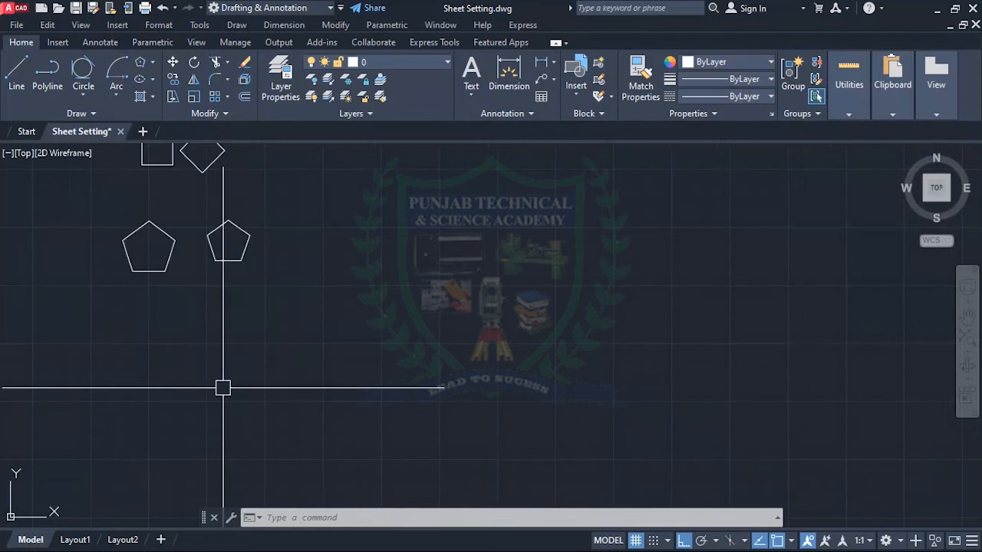
Step: Draw a six-sided polygon below the circumscribed pentagon, inscribed in a circle of 2' radius
{"action": "type", "text": "ol"}
{"action": "key", "text": "Return"}
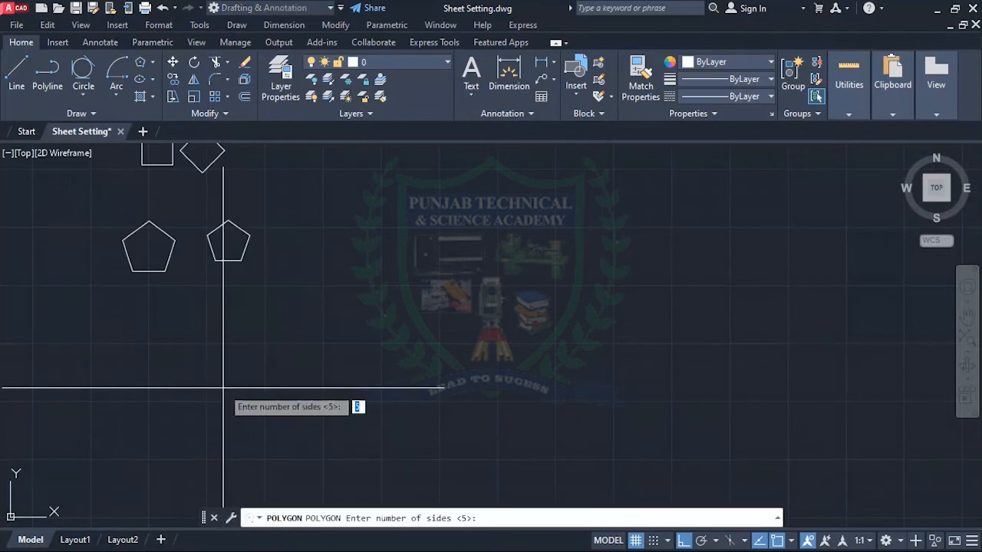
{"action": "type", "text": "6"}
{"action": "key", "text": "Return"}
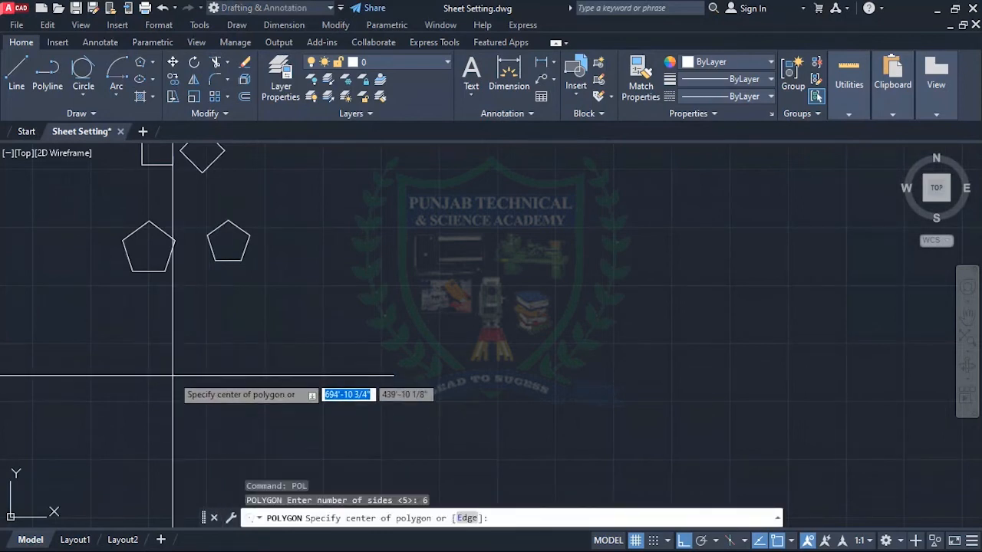
{"action": "left_click", "coordinate": [162, 346]}
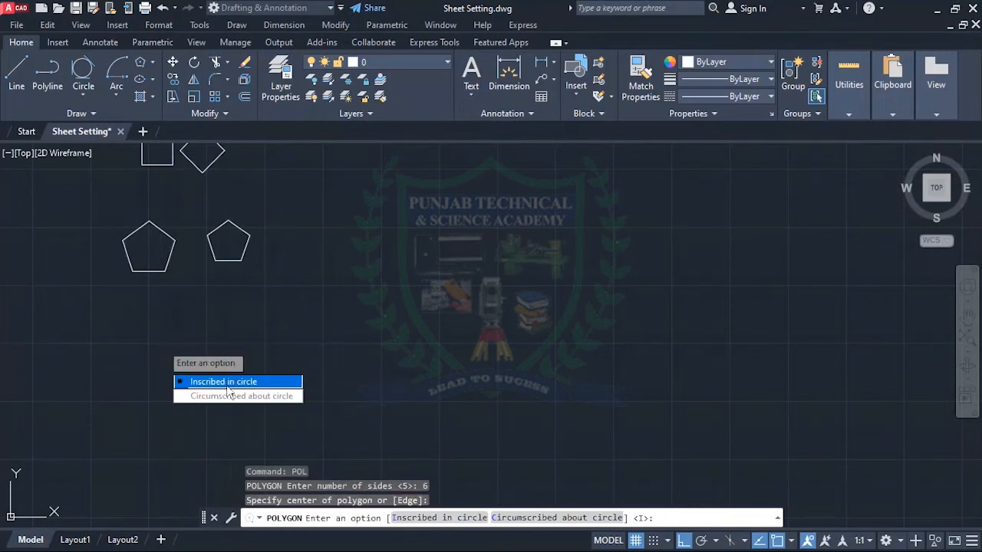
{"action": "left_click", "coordinate": [228, 386]}
{"action": "scroll", "coordinate": [163, 339], "scroll_direction": "up", "scroll_amount": 2}
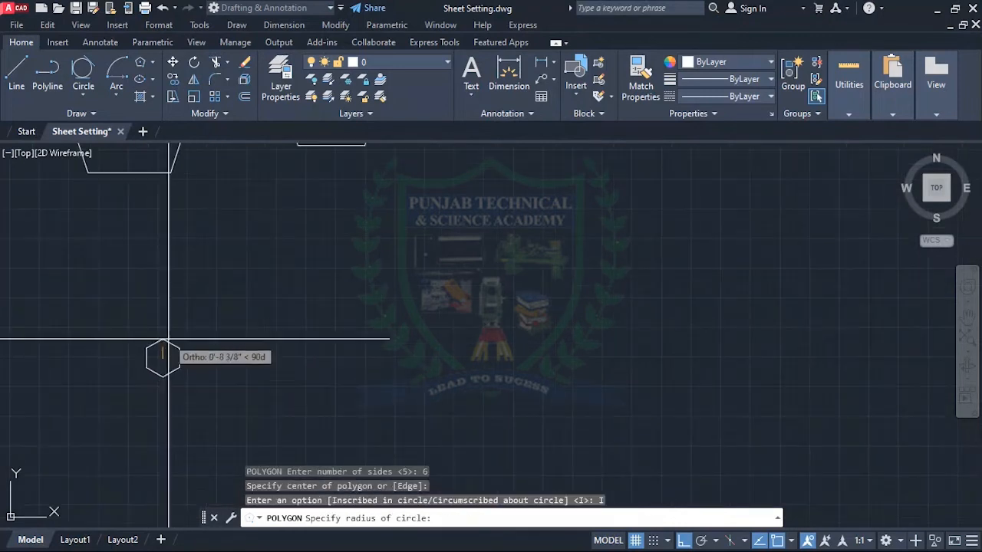
{"action": "scroll", "coordinate": [158, 340], "scroll_direction": "up", "scroll_amount": 4}
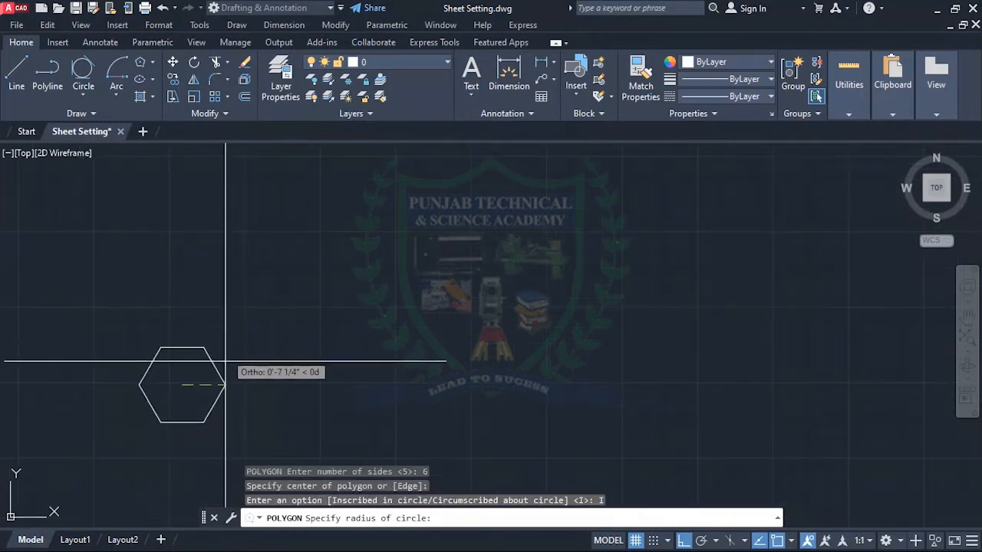
{"action": "scroll", "coordinate": [156, 319], "scroll_direction": "up", "scroll_amount": 5}
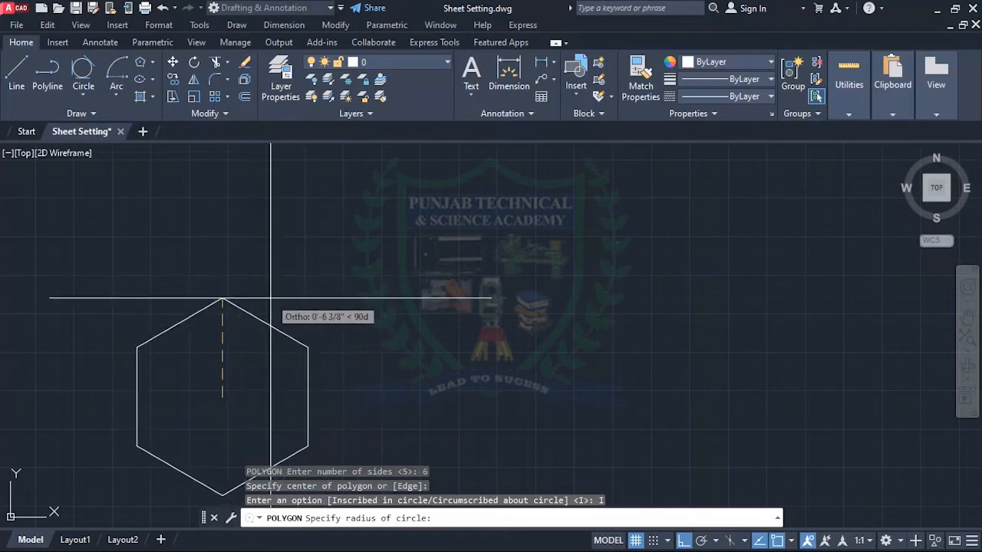
{"action": "key", "text": "Return"}
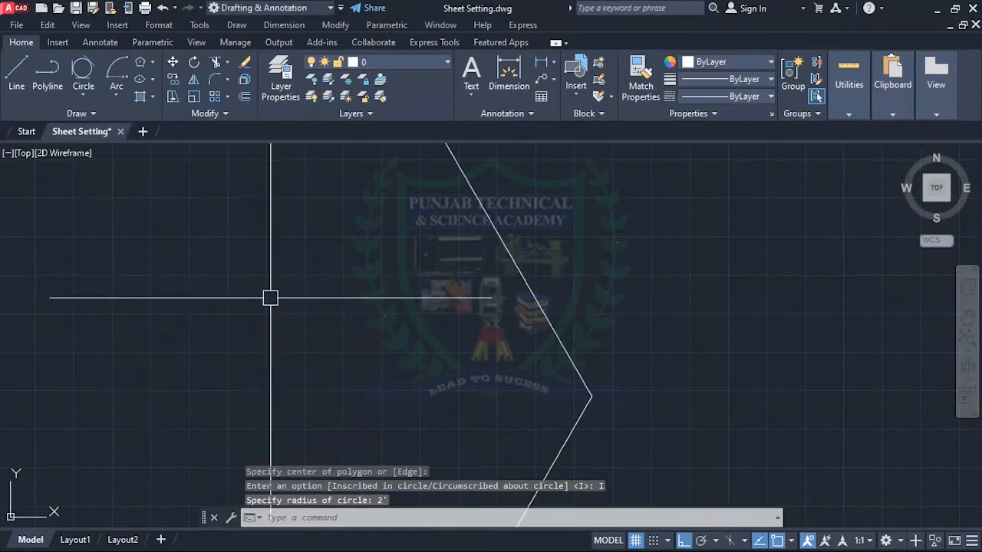
Step: Examine the new hexagon alongside the pentagons and squares, and check their size against the large rectangles in the drawing
{"action": "scroll", "coordinate": [299, 289], "scroll_direction": "down", "scroll_amount": 5}
{"action": "scroll", "coordinate": [338, 316], "scroll_direction": "up", "scroll_amount": 4}
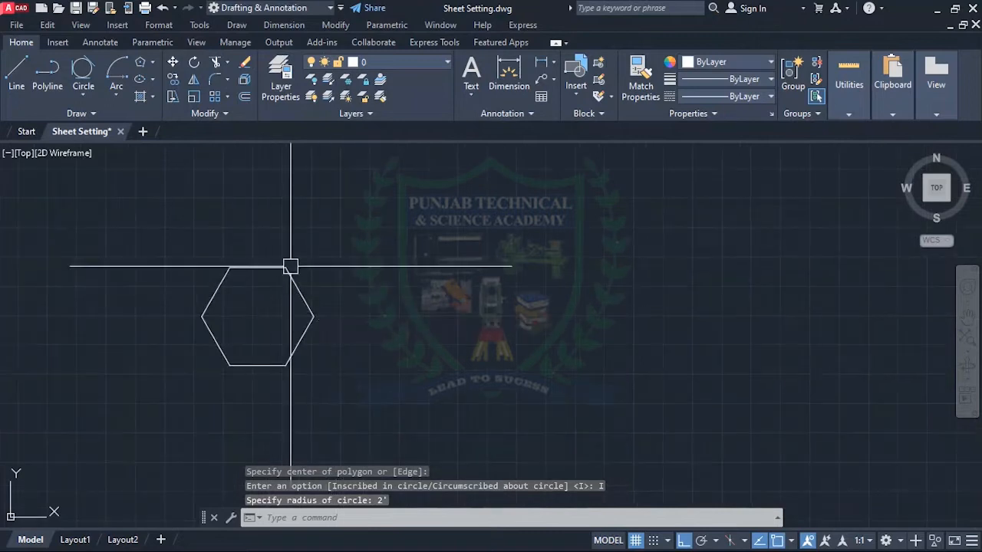
{"action": "scroll", "coordinate": [278, 351], "scroll_direction": "down", "scroll_amount": 4}
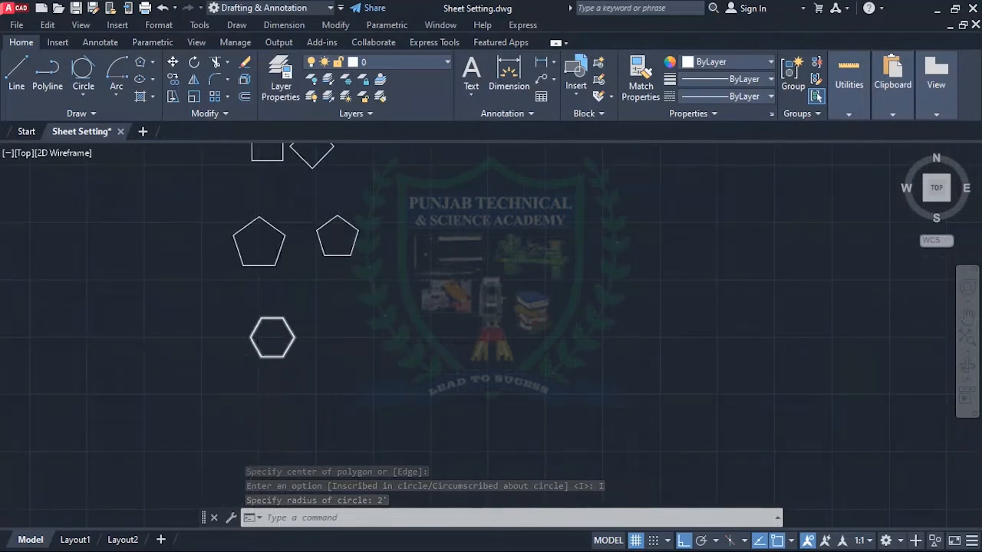
{"action": "scroll", "coordinate": [259, 340], "scroll_direction": "down", "scroll_amount": 4}
{"action": "scroll", "coordinate": [293, 326], "scroll_direction": "up", "scroll_amount": 4}
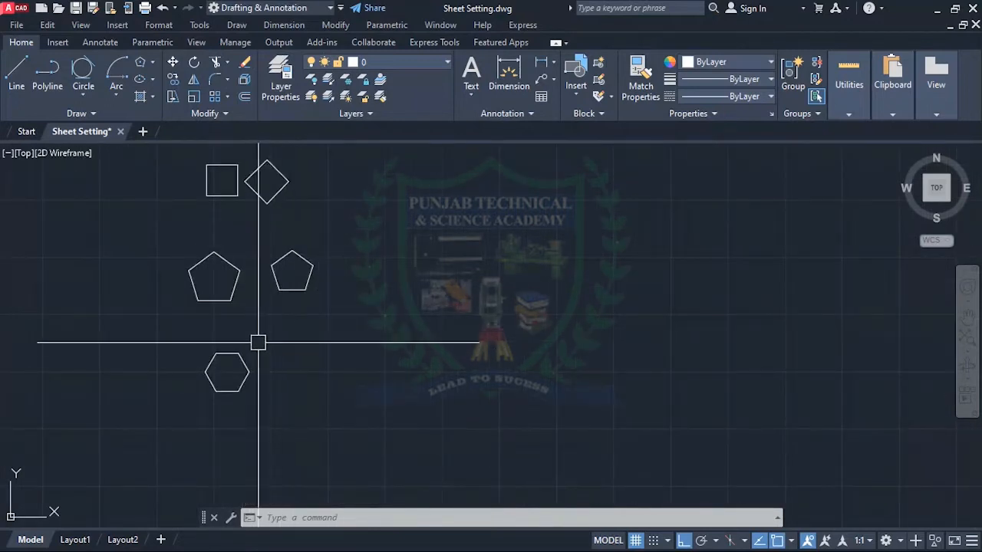
{"action": "scroll", "coordinate": [299, 365], "scroll_direction": "down", "scroll_amount": 2}
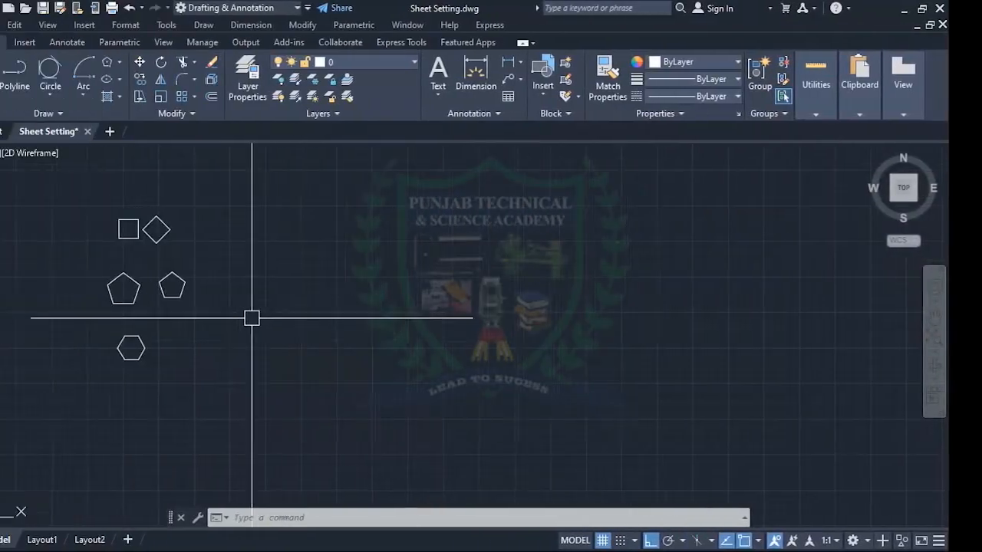
{"action": "scroll", "coordinate": [299, 294], "scroll_direction": "down", "scroll_amount": 4}
{"action": "scroll", "coordinate": [299, 294], "scroll_direction": "down", "scroll_amount": 3}
{"action": "scroll", "coordinate": [292, 314], "scroll_direction": "up", "scroll_amount": 2}
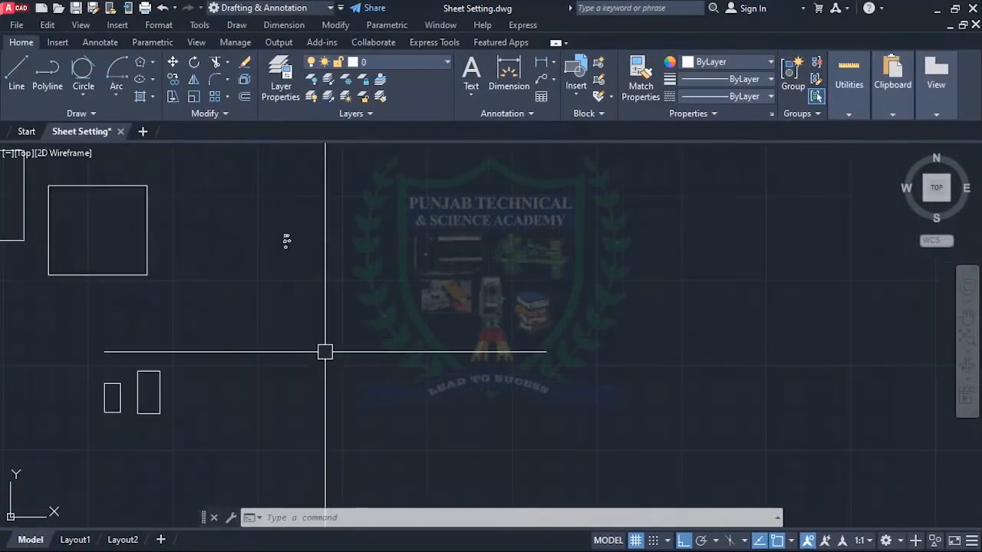
{"action": "scroll", "coordinate": [261, 340], "scroll_direction": "up", "scroll_amount": 2}
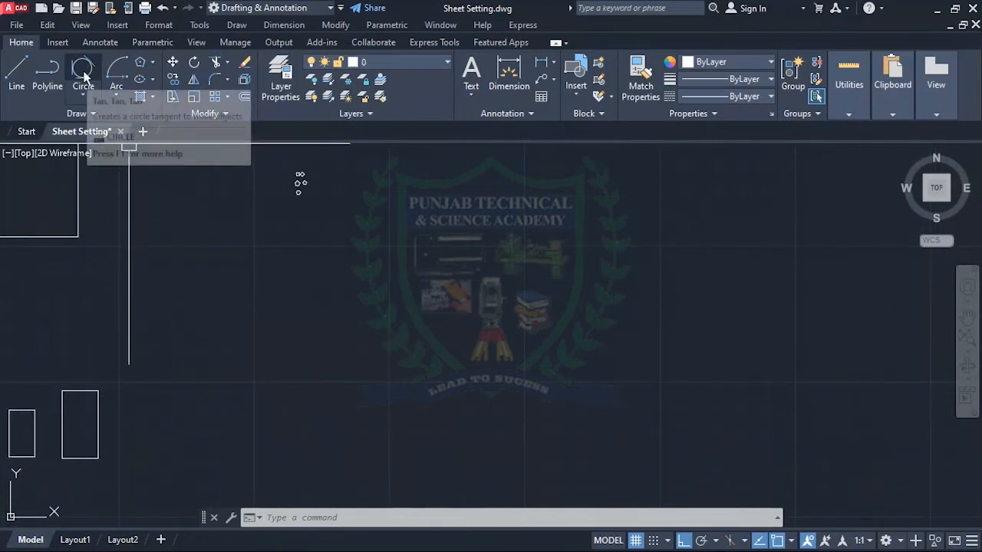
{"action": "left_click", "coordinate": [83, 92]}
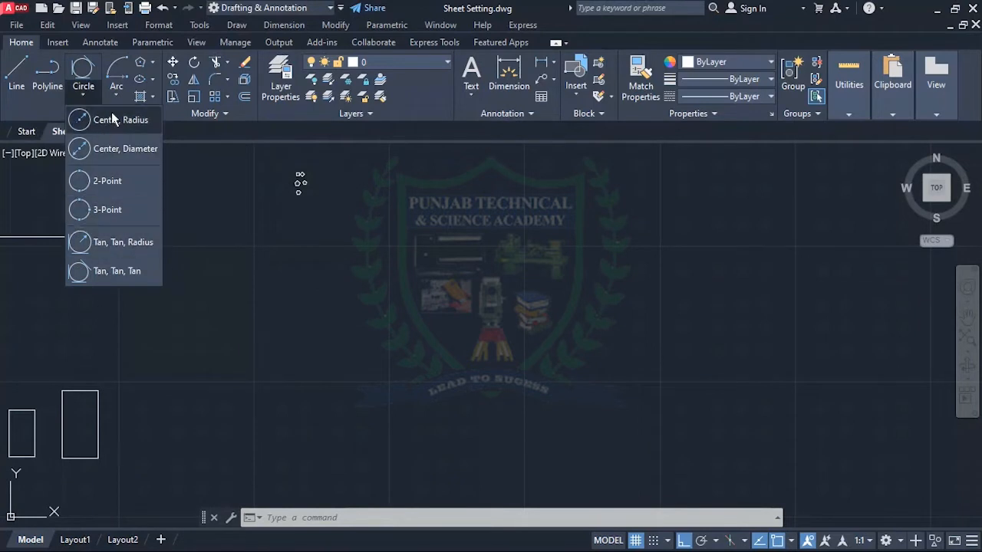
{"action": "left_click", "coordinate": [115, 119]}
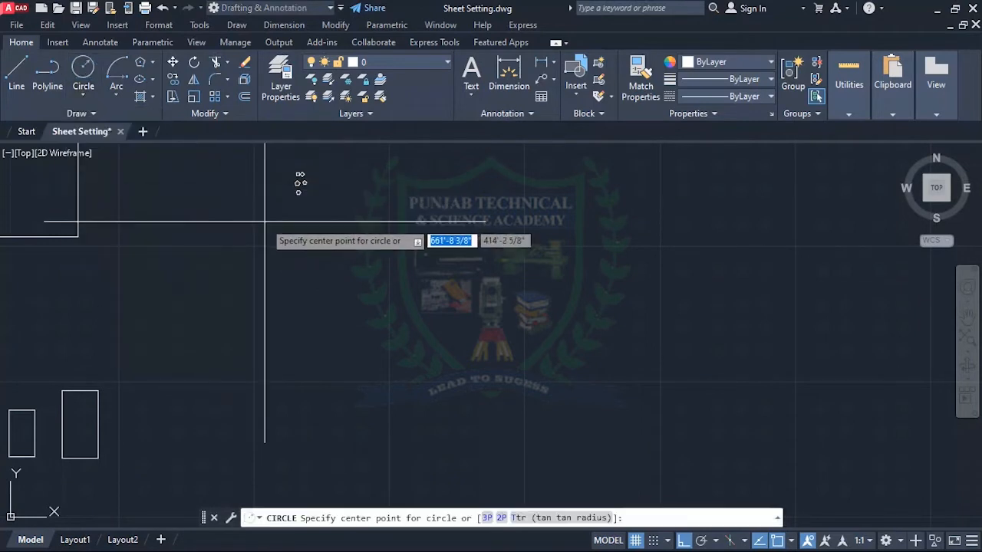
{"action": "key", "text": "Escape"}
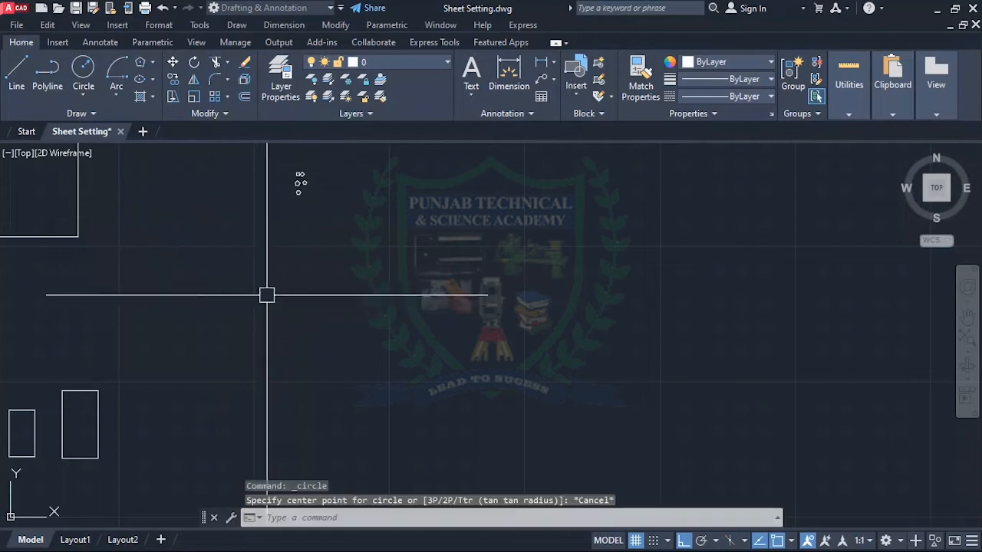
Step: Draw a circle of 1' radius in the empty space to the left of the polygons
{"action": "type", "text": "c"}
{"action": "key", "text": "Return"}
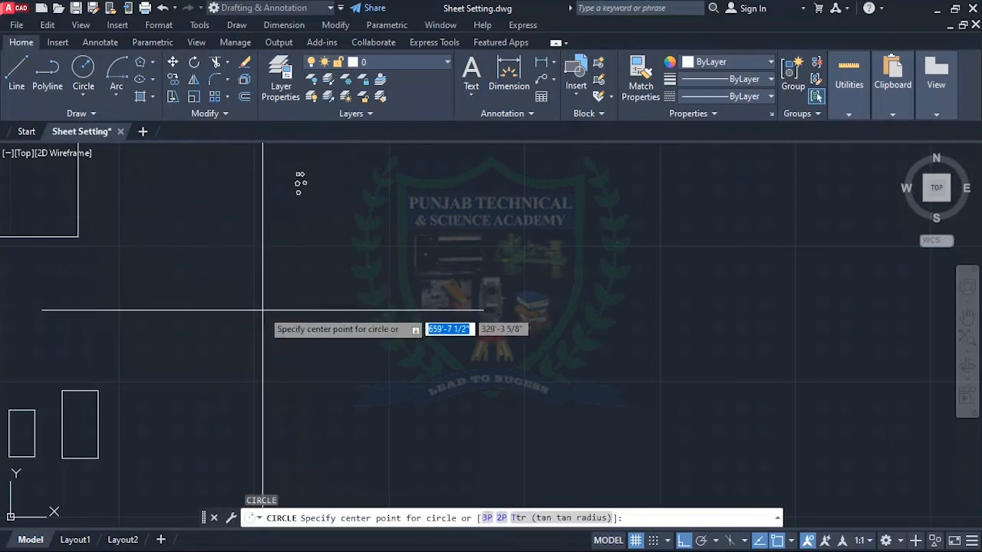
{"action": "middle_click_drag", "start_coordinate": [293, 185], "coordinate": [285, 243]}
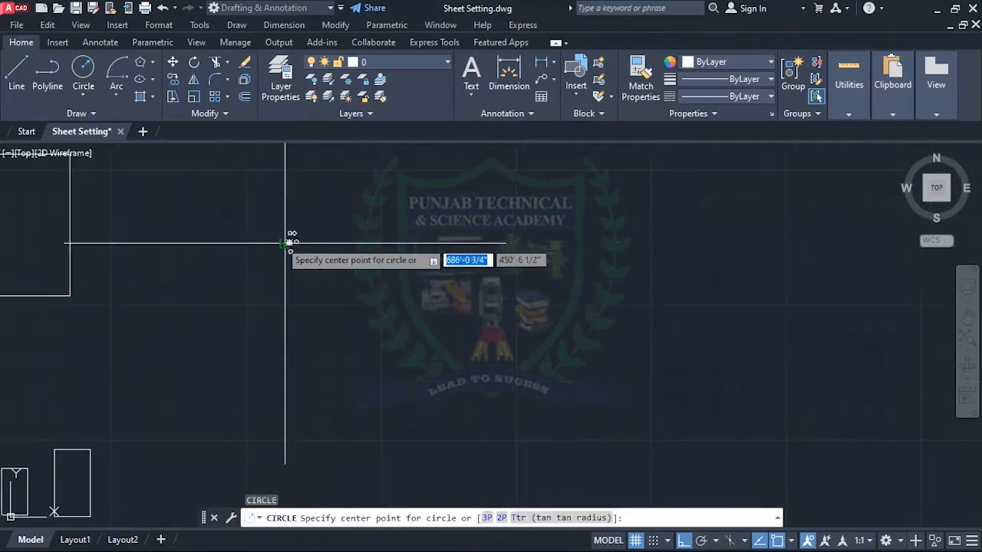
{"action": "scroll", "coordinate": [228, 201], "scroll_direction": "up", "scroll_amount": 4}
{"action": "left_click", "coordinate": [168, 293]}
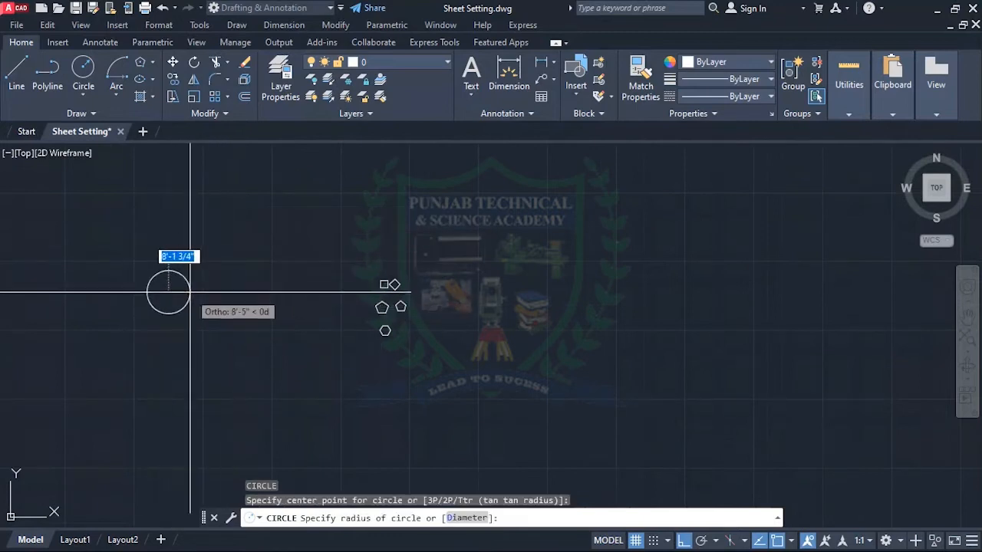
{"action": "scroll", "coordinate": [188, 293], "scroll_direction": "up", "scroll_amount": 4}
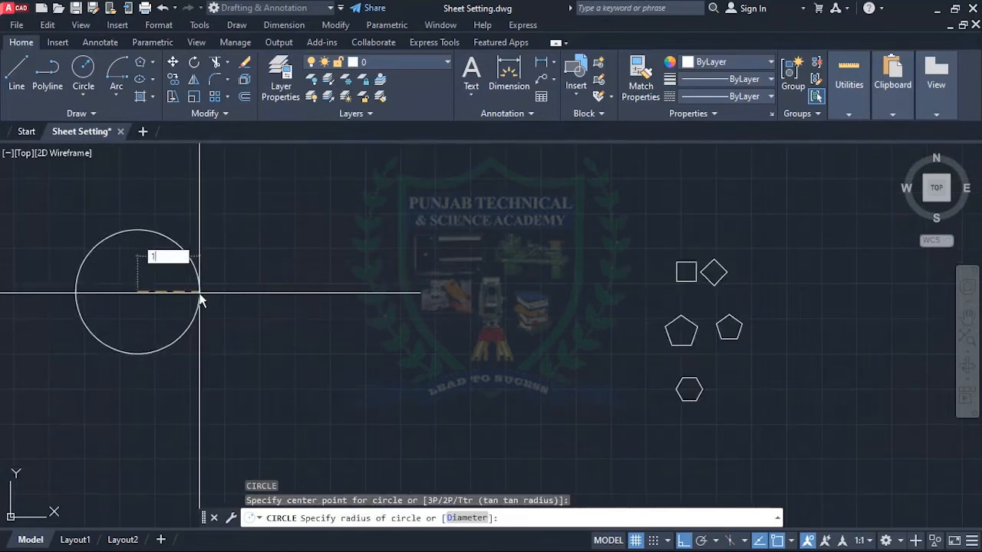
{"action": "type", "text": "1'"}
{"action": "key", "text": "Return"}
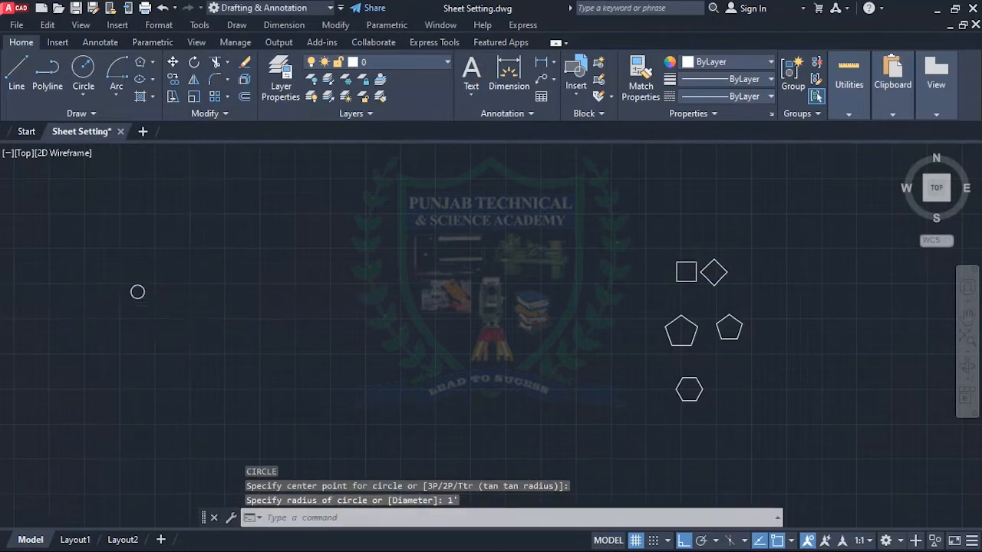
Step: Draw a second circle directly below the first one, using the Diameter option with a diameter of 2'
{"action": "scroll", "coordinate": [108, 302], "scroll_direction": "up", "scroll_amount": 8}
{"action": "scroll", "coordinate": [287, 250], "scroll_direction": "up", "scroll_amount": 3}
{"action": "scroll", "coordinate": [158, 254], "scroll_direction": "down", "scroll_amount": 5}
{"action": "scroll", "coordinate": [229, 261], "scroll_direction": "up", "scroll_amount": 4}
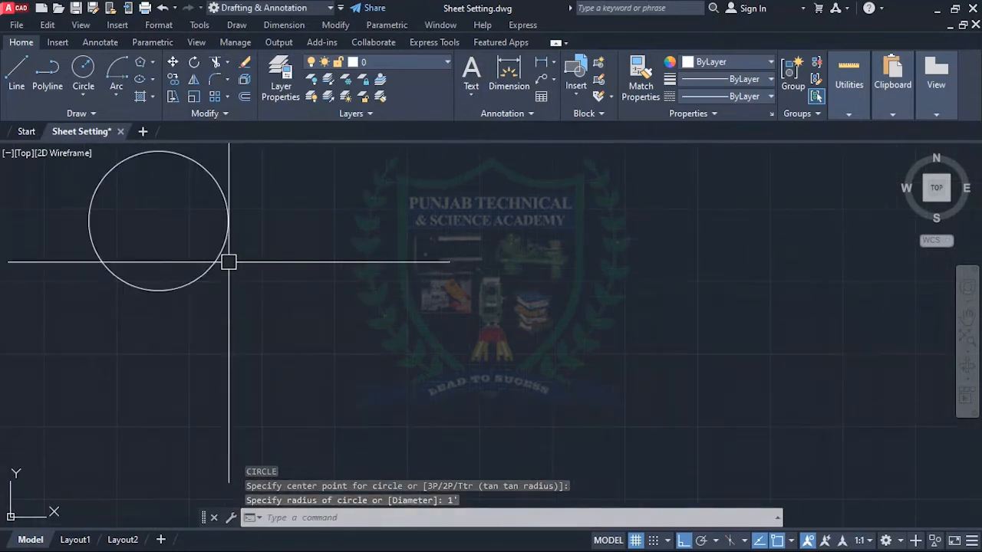
{"action": "scroll", "coordinate": [229, 262], "scroll_direction": "down", "scroll_amount": 4}
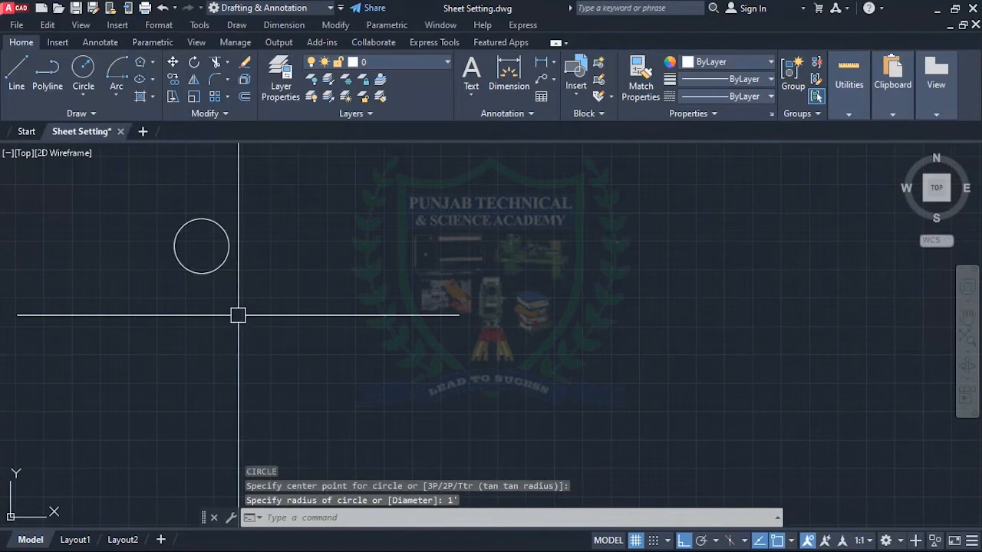
{"action": "key", "text": "Return"}
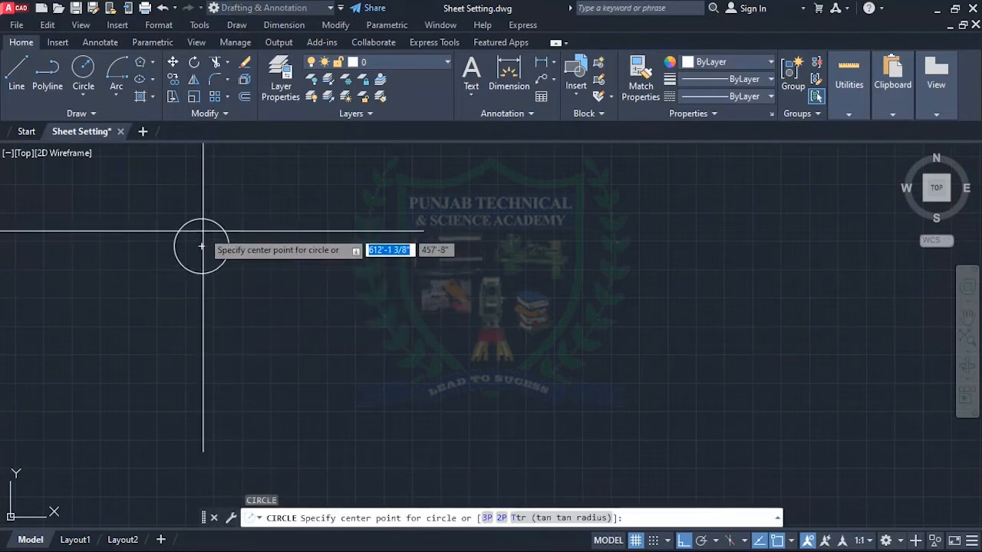
{"action": "left_click", "coordinate": [201, 340]}
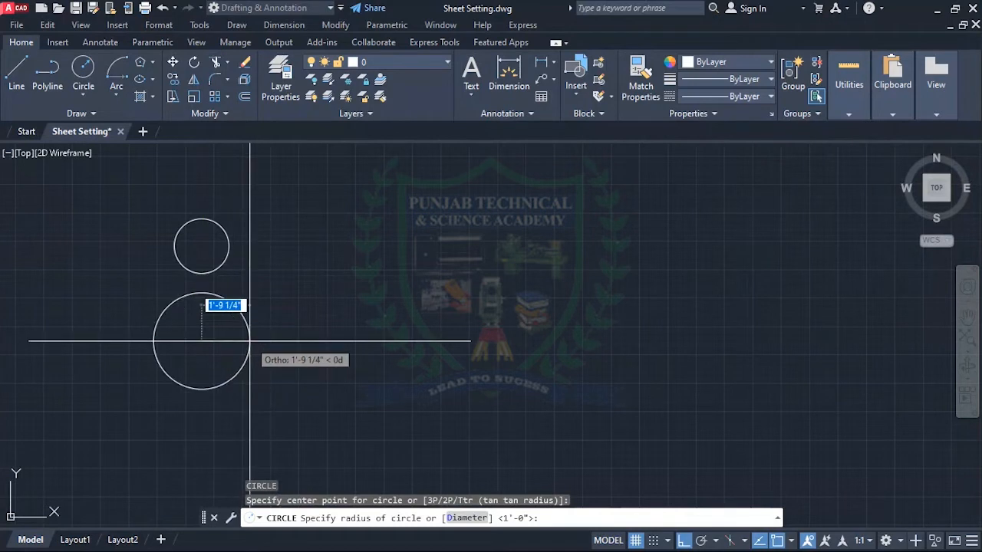
{"action": "type", "text": "d"}
{"action": "key", "text": "Return"}
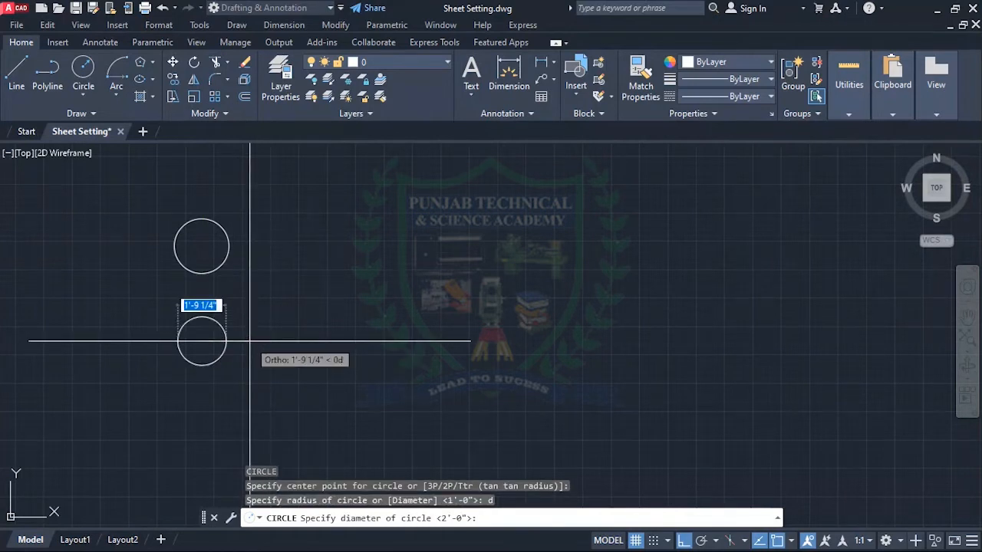
{"action": "key", "text": "Return"}
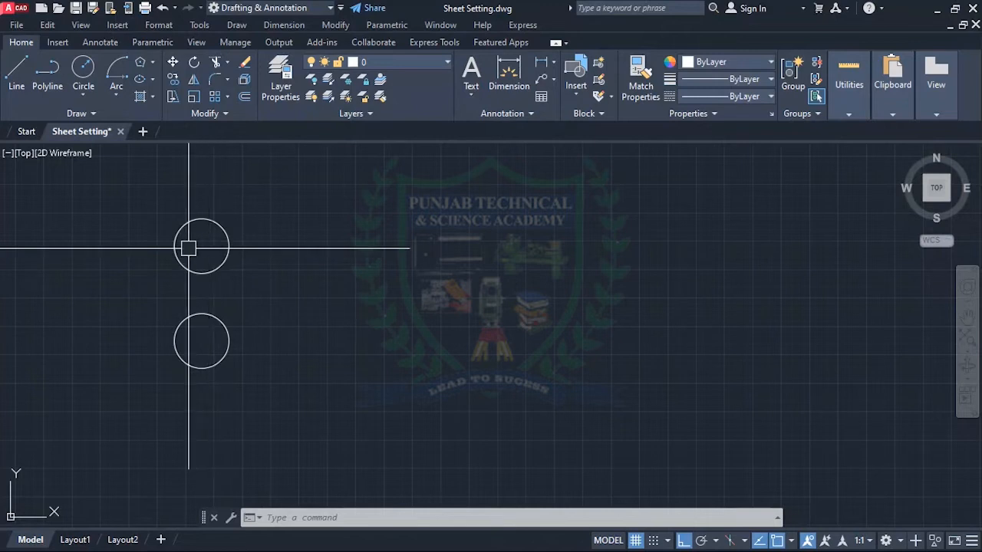
{"action": "scroll", "coordinate": [144, 288], "scroll_direction": "down", "scroll_amount": 3}
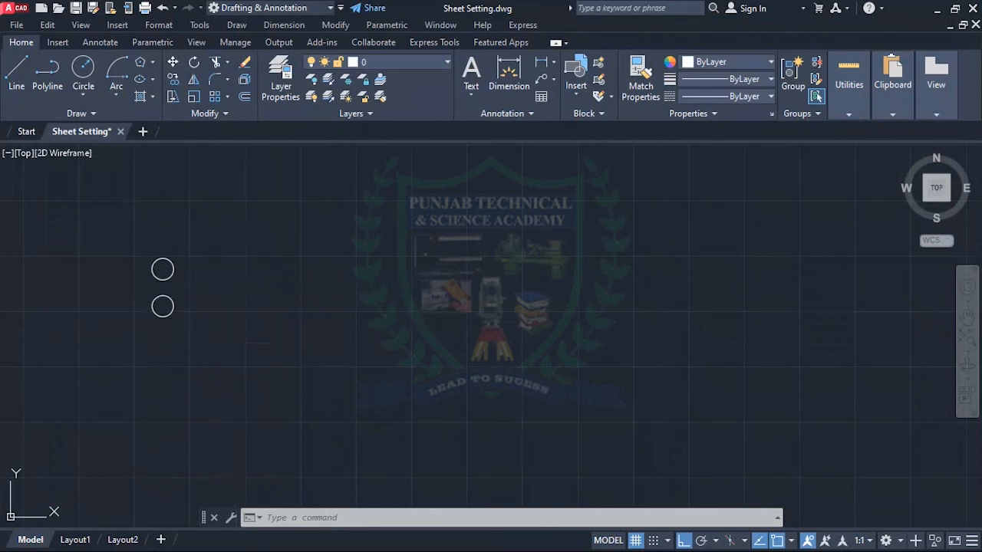
{"action": "type", "text": "c"}
{"action": "key", "text": "Return"}
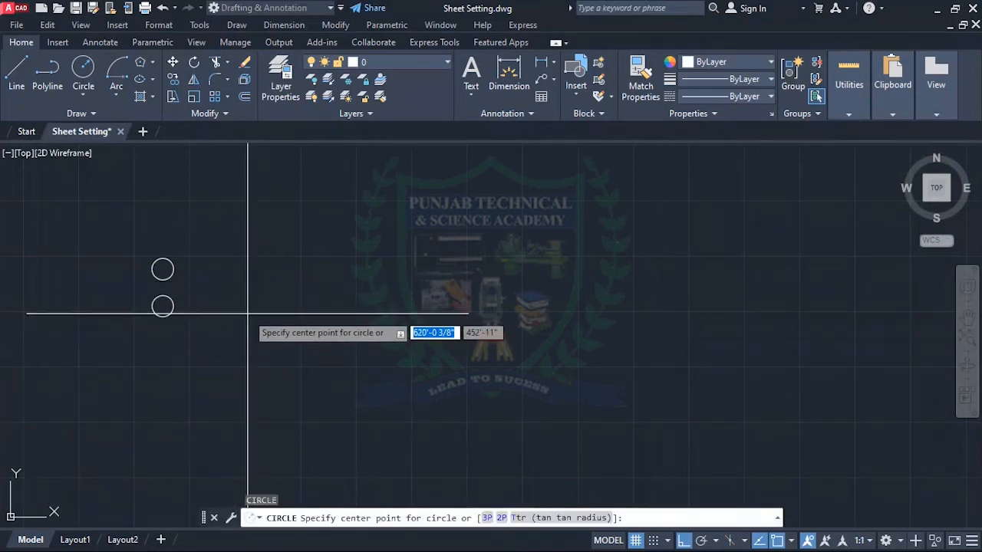
{"action": "key", "text": "Escape"}
Step: Draw a slanted line about 3'-6" long to the right of the two circles, running down to the left with Ortho off
{"action": "scroll", "coordinate": [361, 330], "scroll_direction": "down", "scroll_amount": 1}
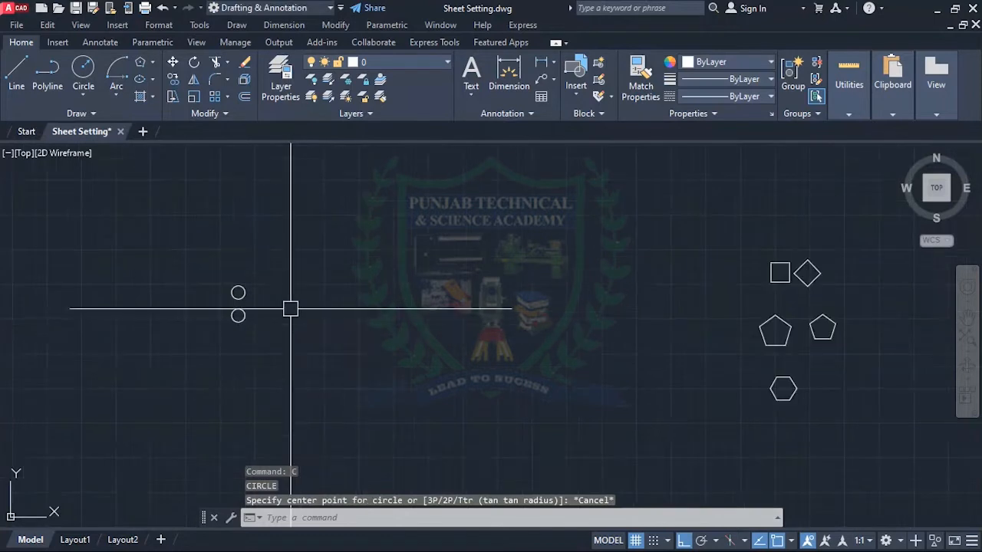
{"action": "scroll", "coordinate": [283, 287], "scroll_direction": "up", "scroll_amount": 2}
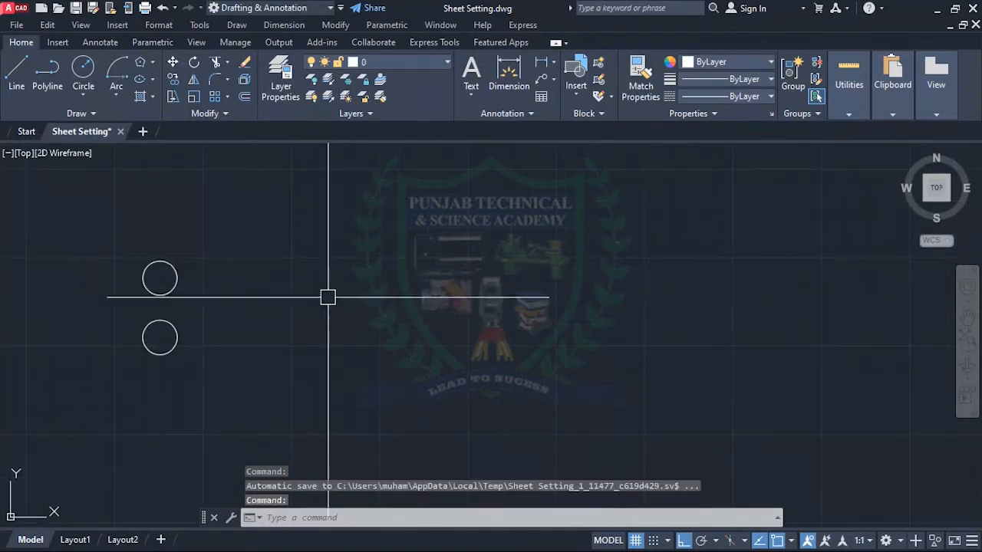
{"action": "type", "text": "l"}
{"action": "key", "text": "Return"}
{"action": "left_click", "coordinate": [259, 270]}
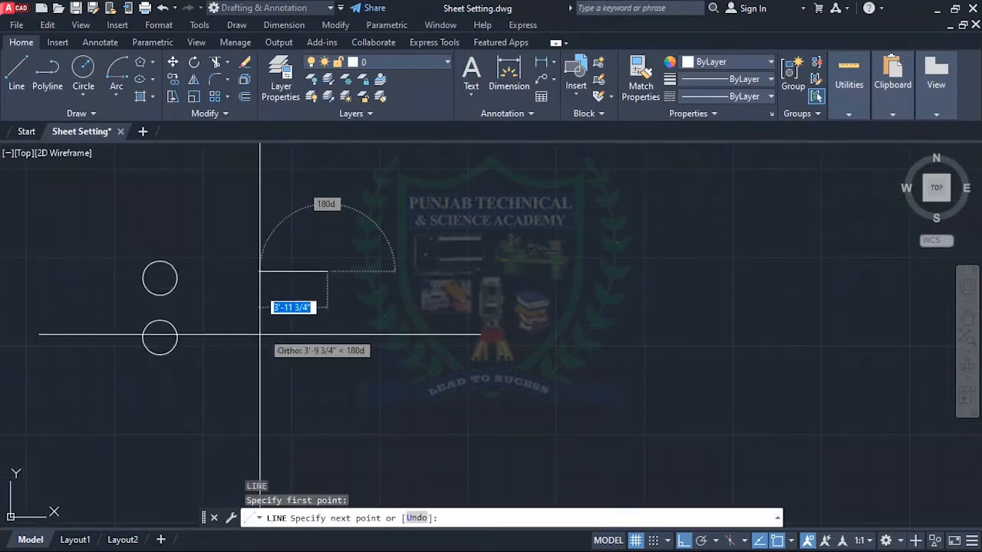
{"action": "key", "text": "ctrl+z"}
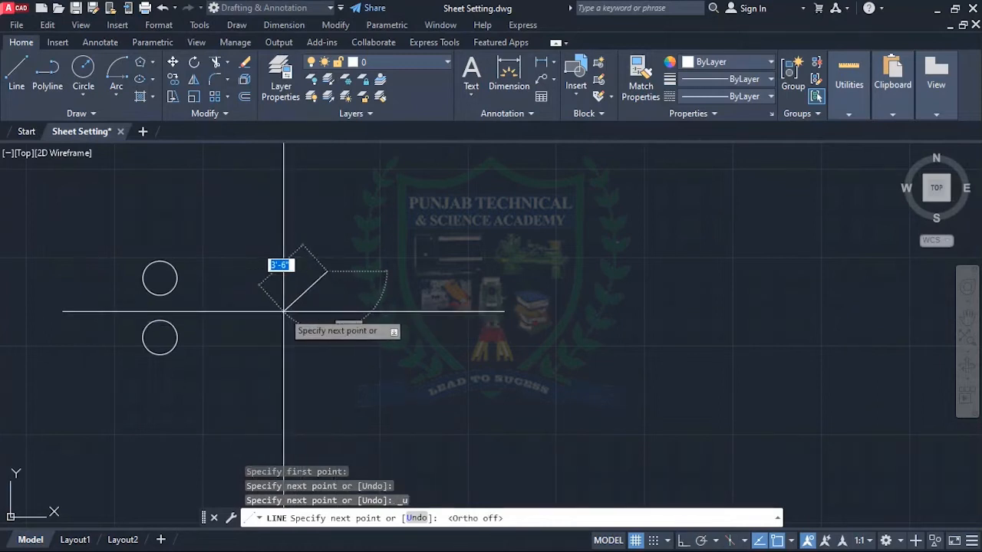
{"action": "key", "text": "space"}
Step: Draw another slanted line from the upper endpoint of the first one, running down to the right to form an inverted V
{"action": "key", "text": "space"}
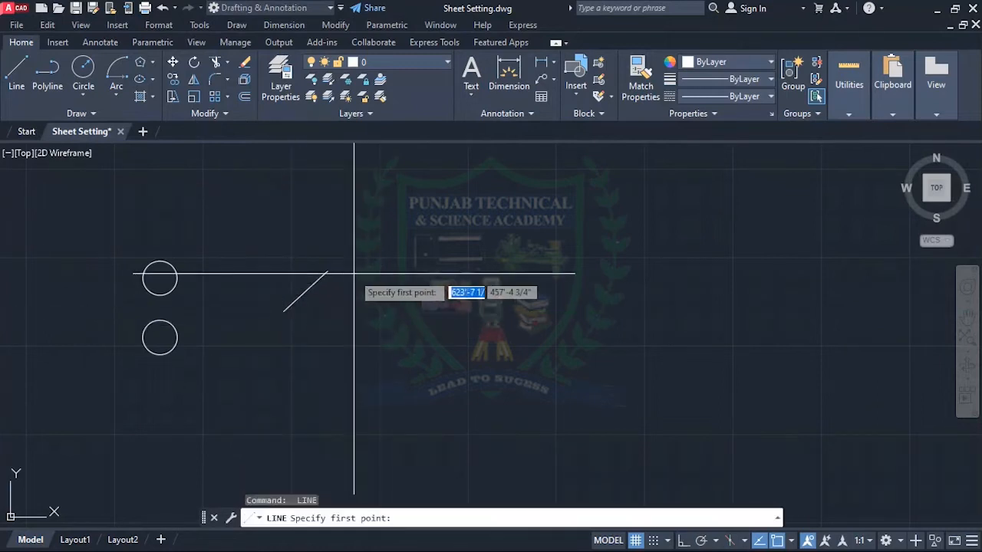
{"action": "left_click", "coordinate": [327, 271]}
{"action": "left_click", "coordinate": [375, 325]}
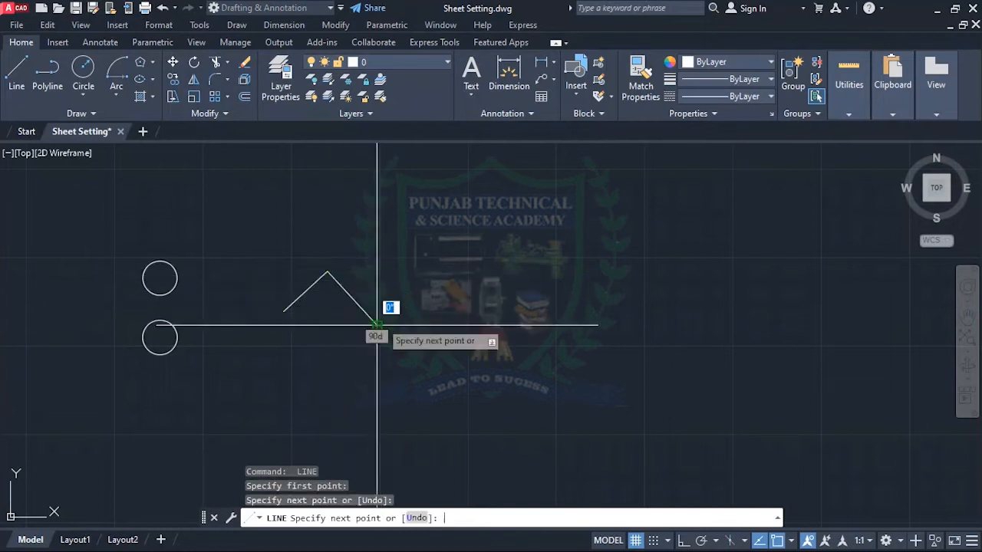
Step: End the Line command with the inverted V's second line in place
{"action": "key", "text": "space"}
{"action": "scroll", "coordinate": [297, 305], "scroll_direction": "up", "scroll_amount": 4}
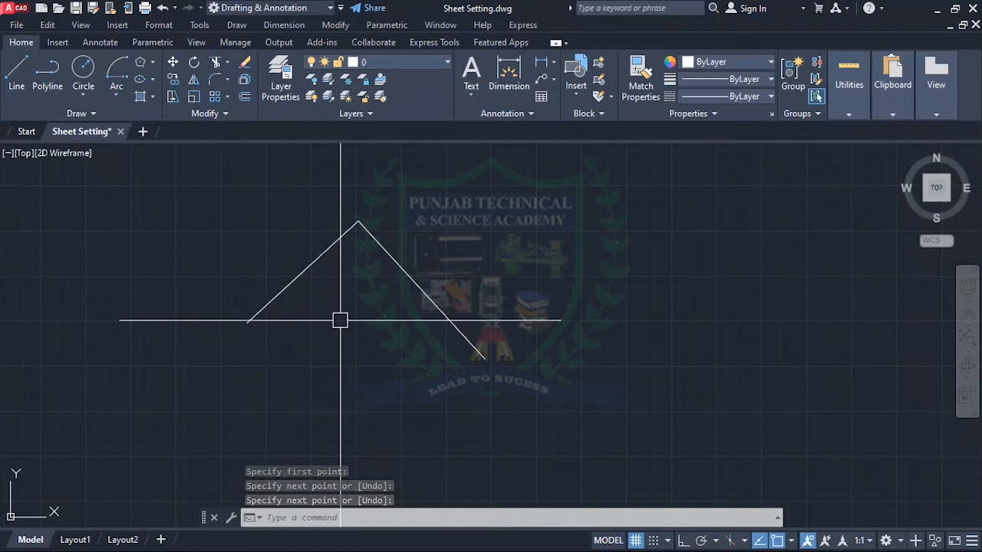
{"action": "type", "text": "c"}
{"action": "key", "text": "space"}
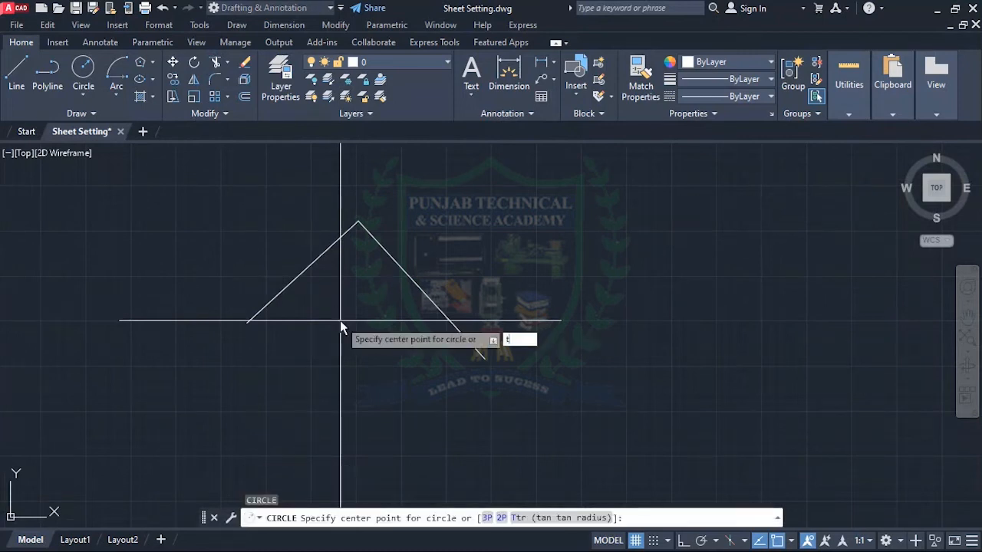
{"action": "key", "text": "space"}
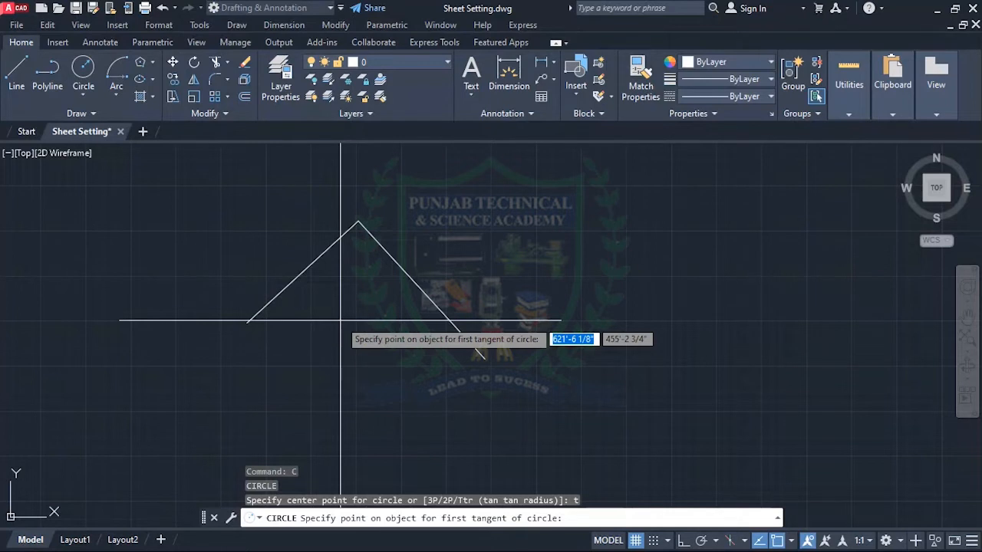
{"action": "scroll", "coordinate": [287, 317], "scroll_direction": "down", "scroll_amount": 5}
{"action": "key", "text": "Escape"}
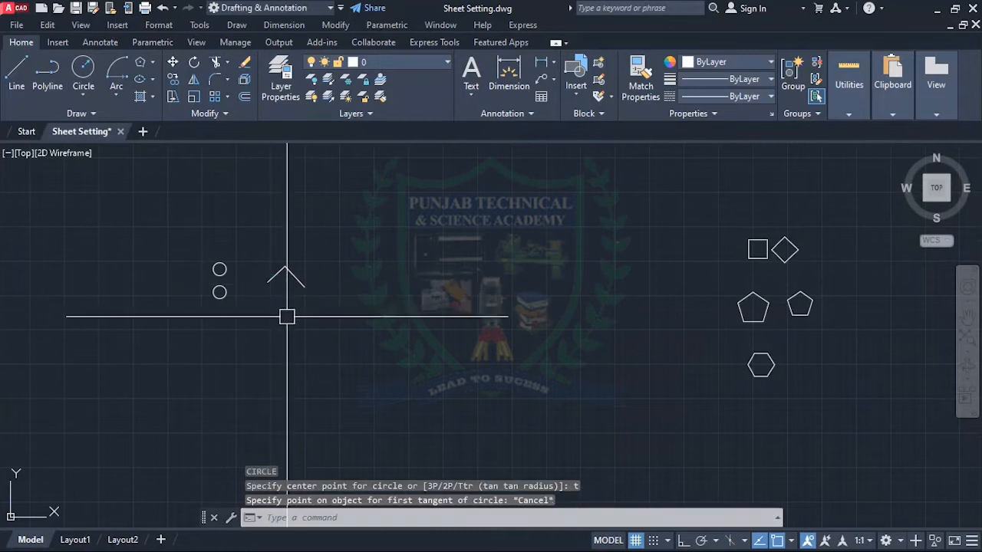
Step: Draw two separate circles side by side below the inverted V, with radii of about 1'-10 1/2" and about 1'-3 3/8"
{"action": "scroll", "coordinate": [287, 317], "scroll_direction": "up", "scroll_amount": 5}
{"action": "key", "text": "Return"}
{"action": "left_click", "coordinate": [255, 304]}
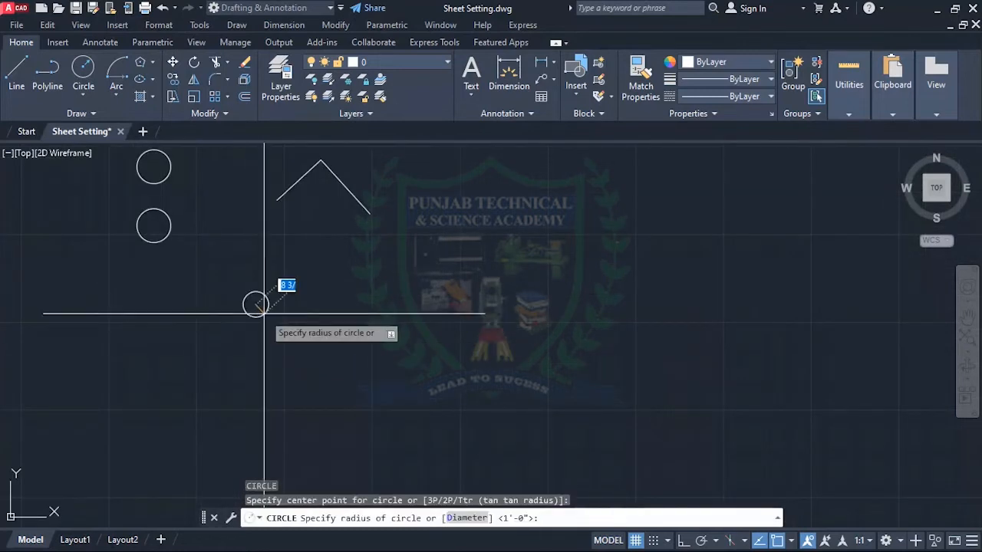
{"action": "left_click", "coordinate": [278, 326]}
{"action": "key", "text": "Return"}
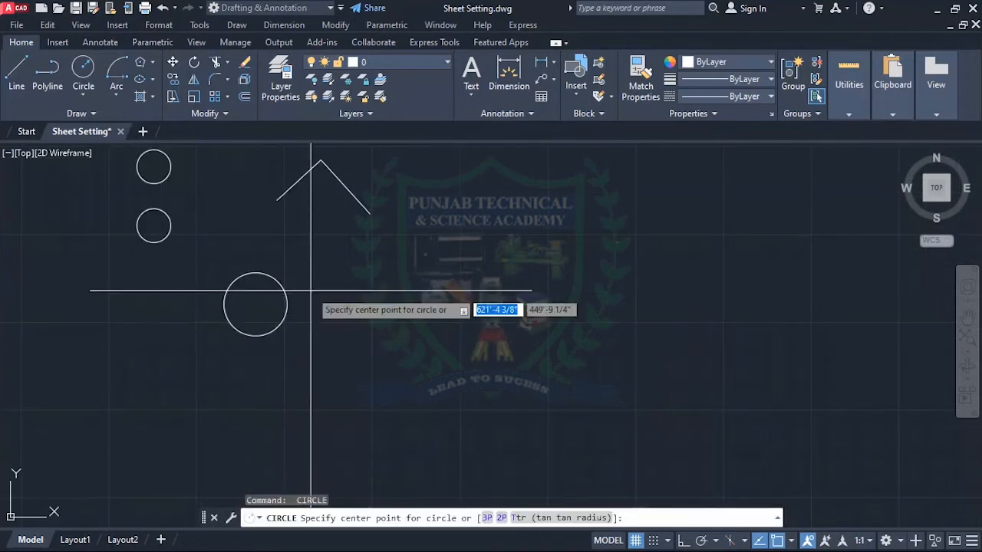
{"action": "left_click", "coordinate": [317, 291]}
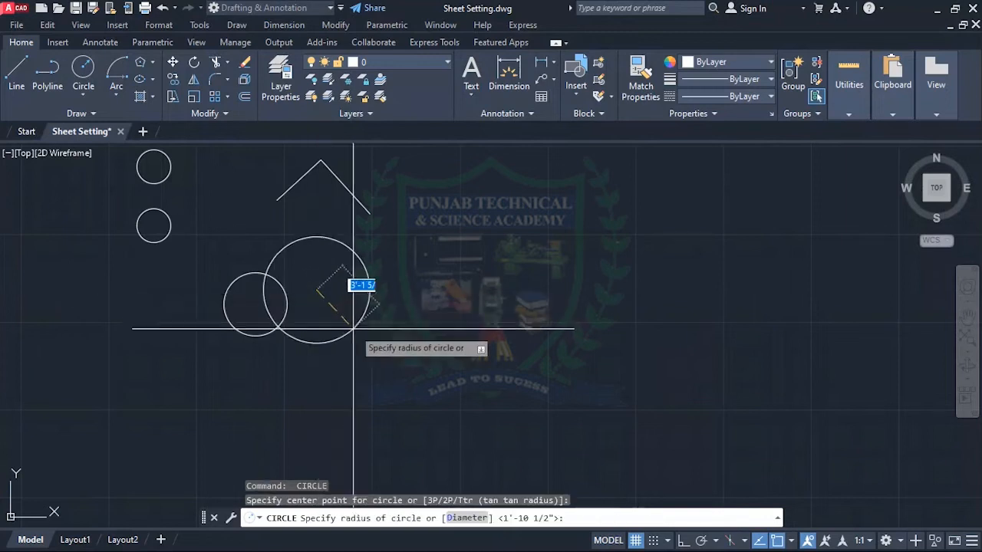
{"action": "key", "text": "Escape"}
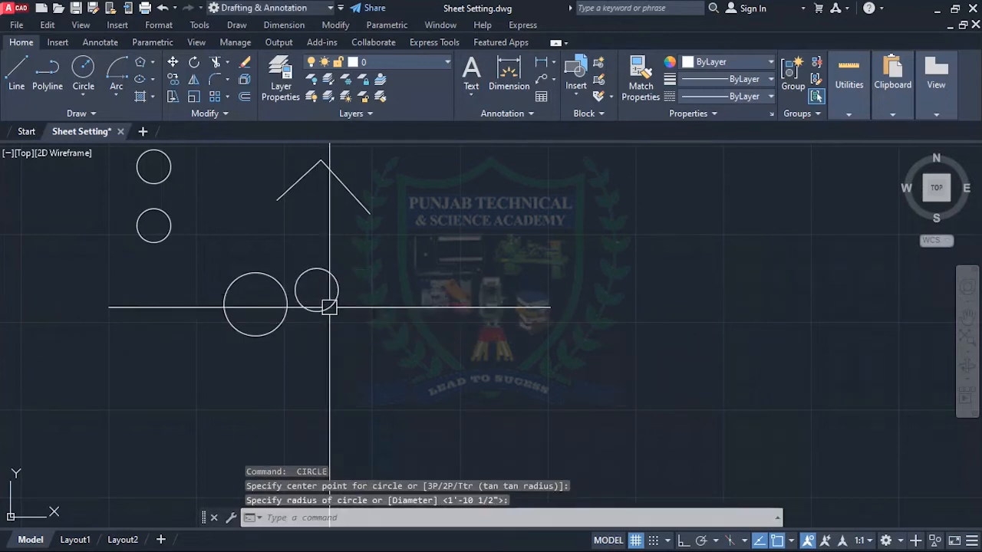
Step: Try to draw a circle of radius 2" tangent to the two new circles, using the Ttr (tan tan radius) option
{"action": "scroll", "coordinate": [329, 302], "scroll_direction": "up", "scroll_amount": 2}
{"action": "key", "text": "Escape"}
{"action": "key", "text": "Return"}
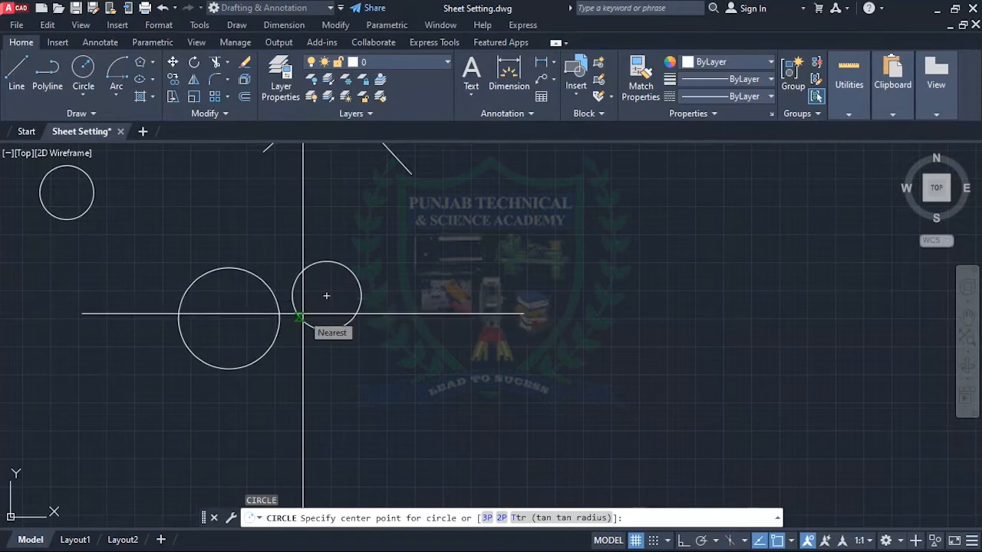
{"action": "type", "text": "t"}
{"action": "key", "text": "Return"}
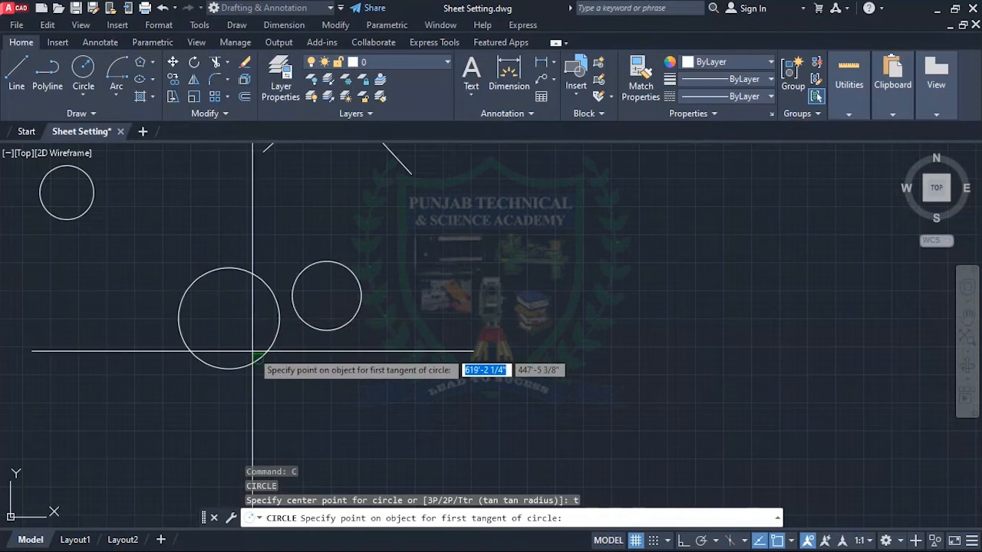
{"action": "left_click", "coordinate": [253, 270]}
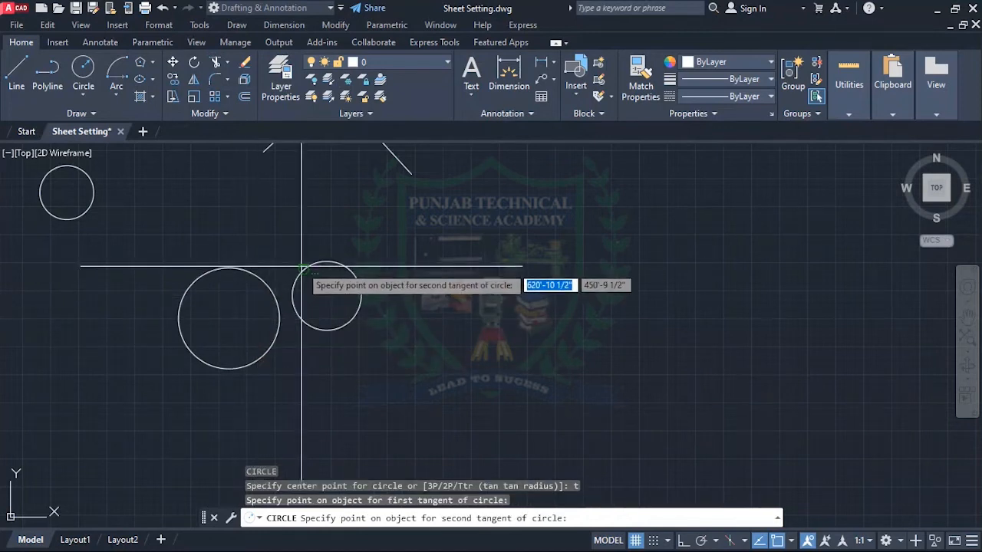
{"action": "left_click", "coordinate": [302, 268]}
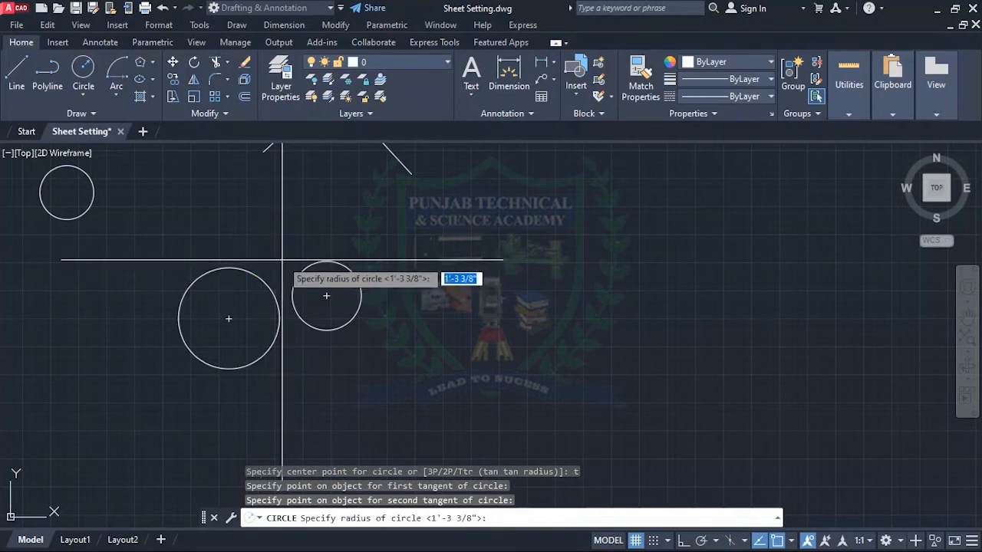
{"action": "type", "text": "2"}
{"action": "key", "text": "Return"}
{"action": "scroll", "coordinate": [340, 289], "scroll_direction": "down", "scroll_amount": 5}
{"action": "scroll", "coordinate": [324, 306], "scroll_direction": "up", "scroll_amount": 4}
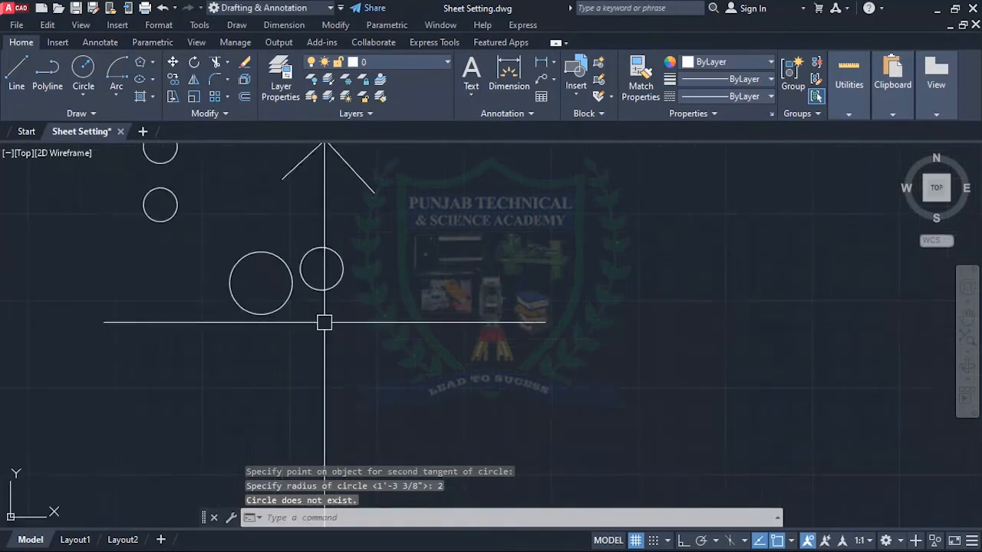
{"action": "scroll", "coordinate": [320, 311], "scroll_direction": "up", "scroll_amount": 6}
{"action": "scroll", "coordinate": [247, 233], "scroll_direction": "down", "scroll_amount": 6}
{"action": "scroll", "coordinate": [252, 238], "scroll_direction": "up", "scroll_amount": 2}
{"action": "scroll", "coordinate": [271, 233], "scroll_direction": "down", "scroll_amount": 5}
{"action": "scroll", "coordinate": [258, 238], "scroll_direction": "up", "scroll_amount": 3}
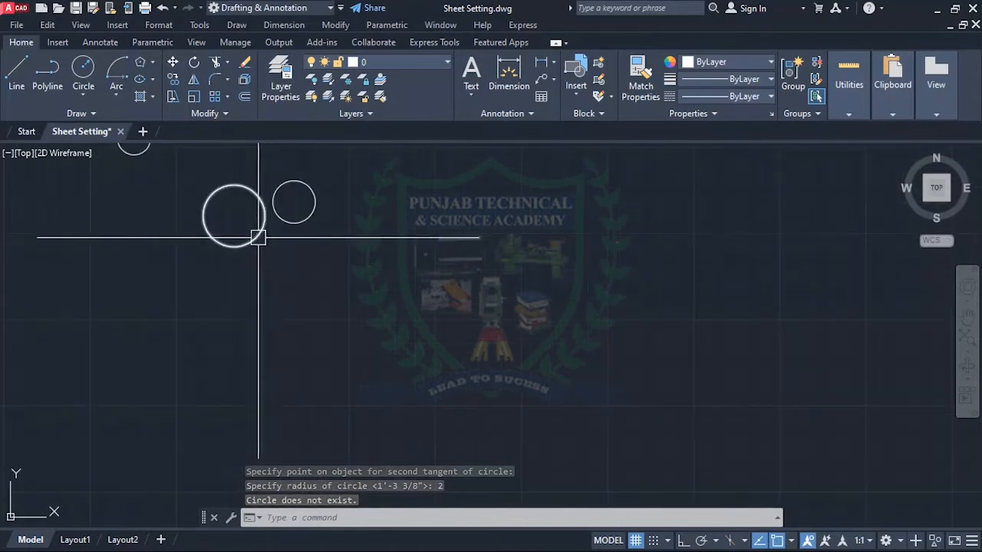
Step: Draw a large circle of about 10'-2 1/2" radius below the small ones, and one of about 5' radius centred on its edge
{"action": "scroll", "coordinate": [258, 237], "scroll_direction": "down", "scroll_amount": 3}
{"action": "key", "text": "Escape"}
{"action": "scroll", "coordinate": [290, 219], "scroll_direction": "down", "scroll_amount": 2}
{"action": "key", "text": "Escape"}
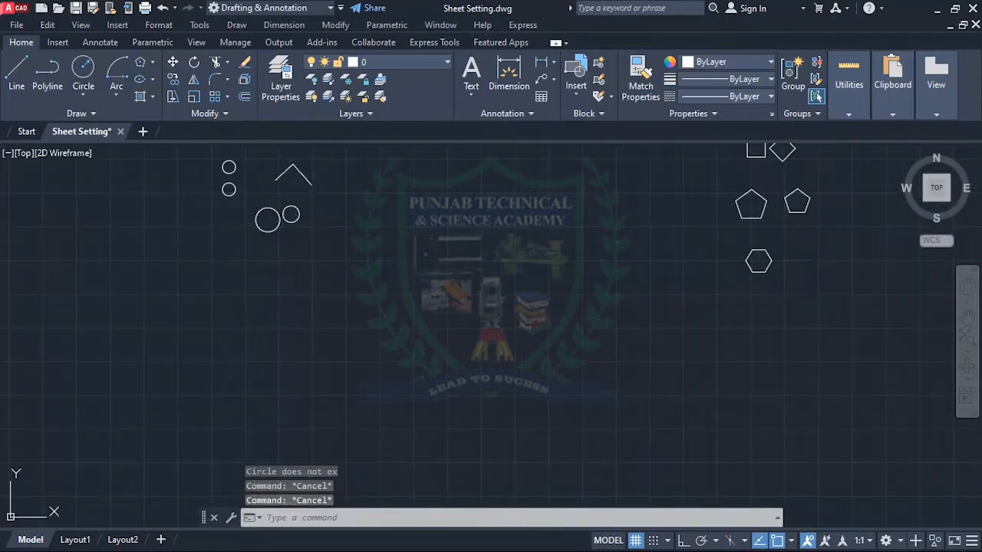
{"action": "key", "text": "Return"}
{"action": "left_click", "coordinate": [297, 284]}
{"action": "left_click", "coordinate": [353, 320]}
{"action": "key", "text": "Return"}
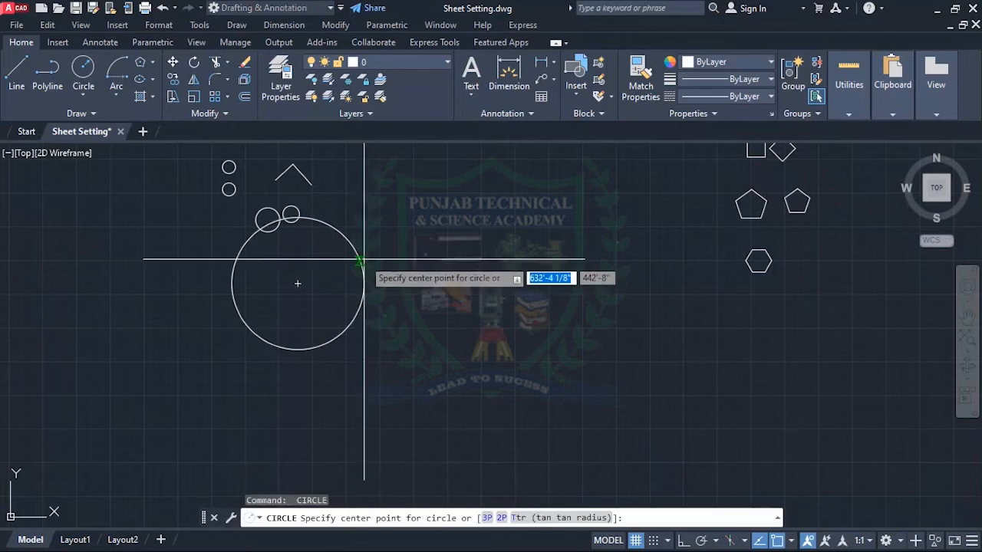
{"action": "left_click", "coordinate": [363, 262]}
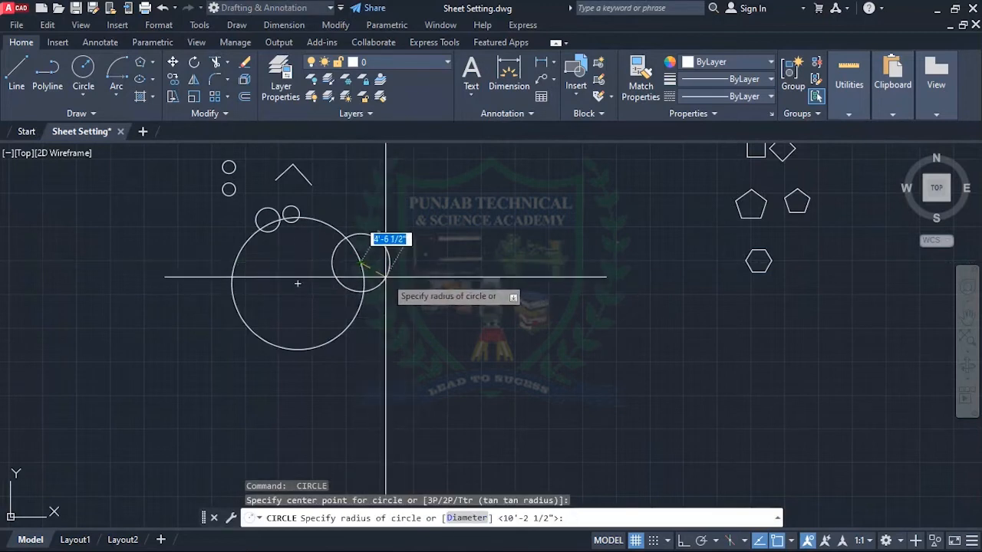
{"action": "left_click", "coordinate": [387, 278]}
{"action": "key", "text": "Escape"}
{"action": "key", "text": "Escape"}
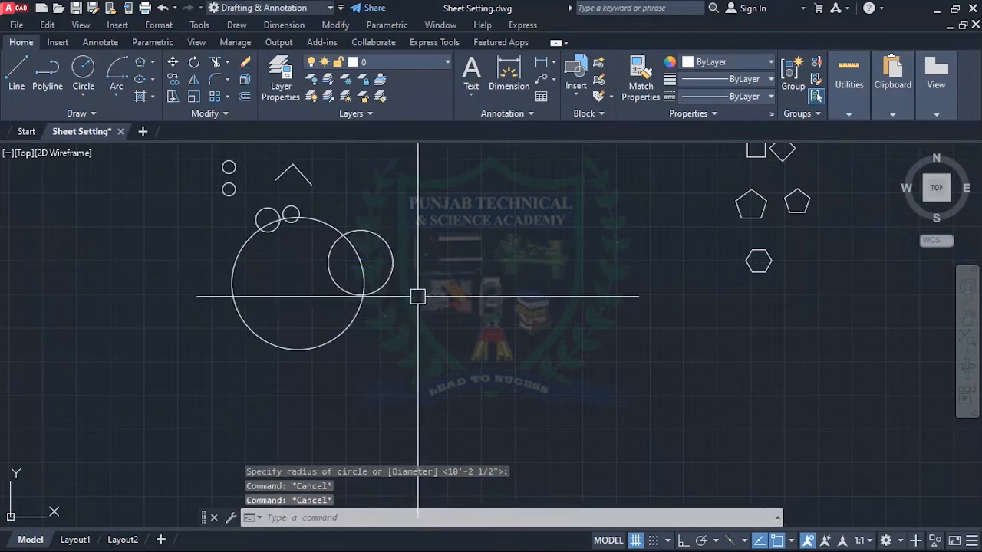
Step: Draw a circle of radius 1" tangent to the two large overlapping circles, using the Ttr (tan tan radius) option
{"action": "type", "text": "c"}
{"action": "key", "text": "Return"}
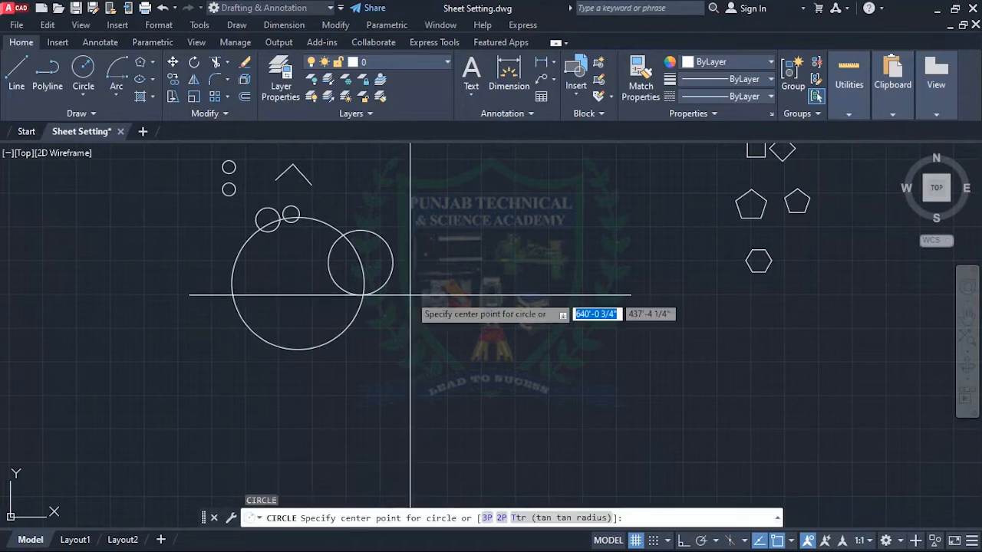
{"action": "type", "text": "t"}
{"action": "key", "text": "Return"}
{"action": "left_click", "coordinate": [332, 275]}
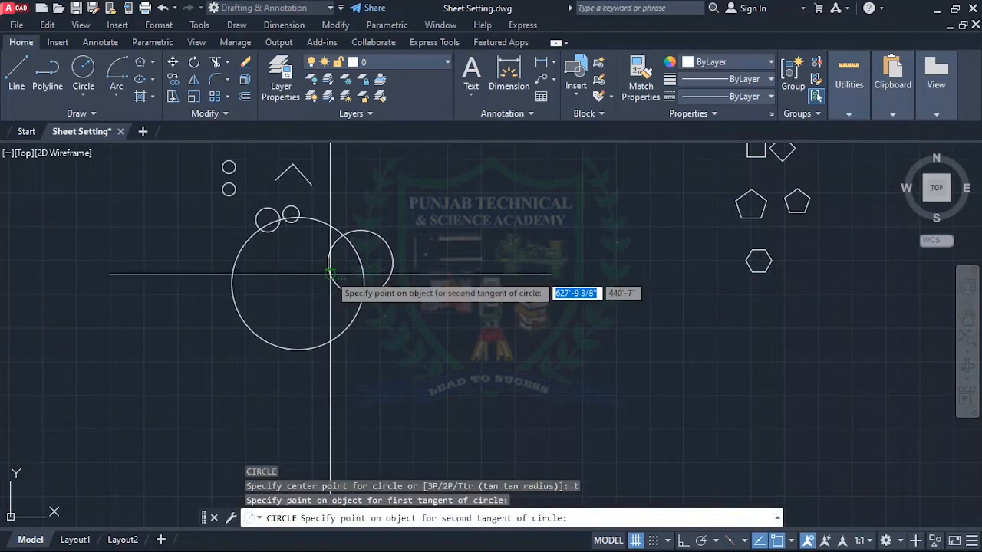
{"action": "left_click", "coordinate": [358, 270]}
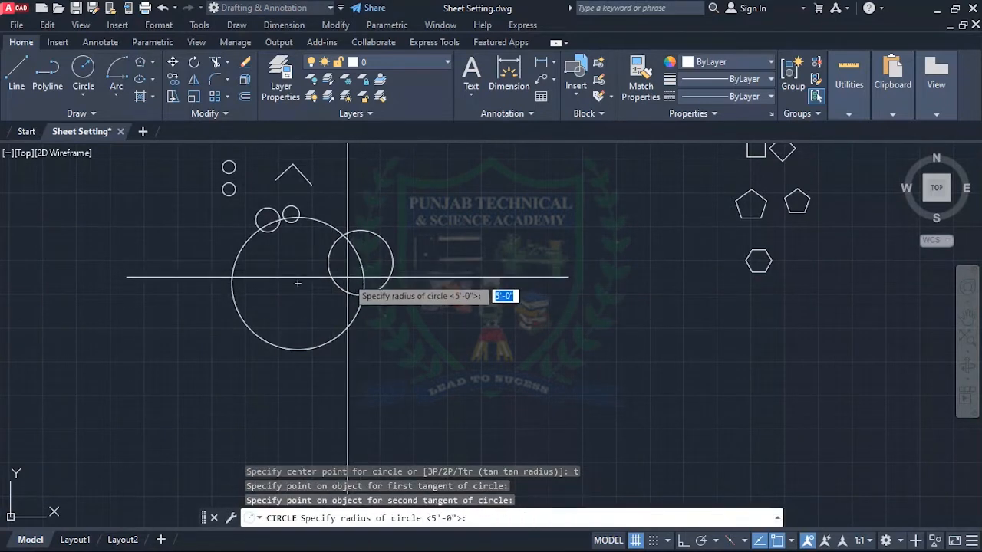
{"action": "type", "text": "1"}
{"action": "key", "text": "Return"}
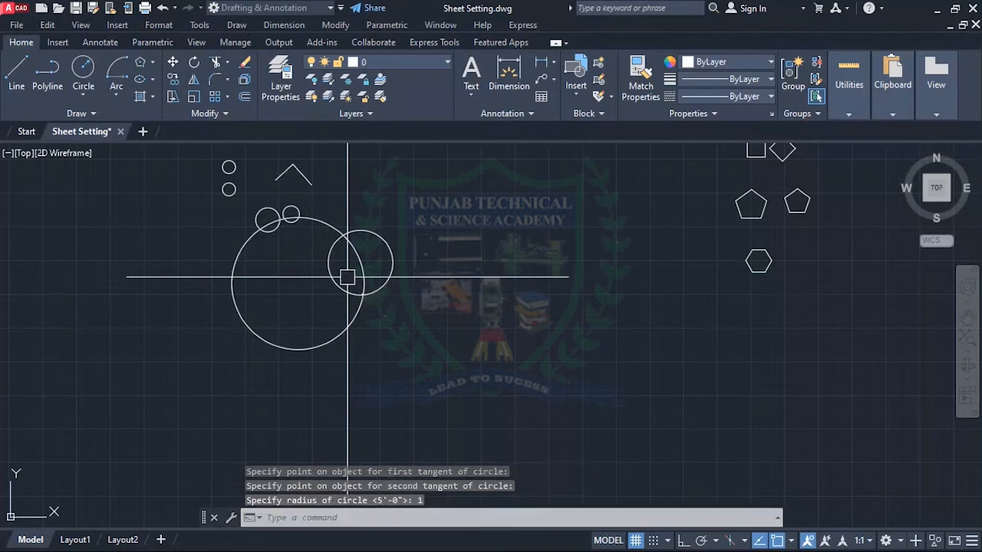
Step: Examine up close where the tiny tangent circle touches the two overlapping circles
{"action": "scroll", "coordinate": [387, 265], "scroll_direction": "down", "scroll_amount": 3}
{"action": "scroll", "coordinate": [378, 287], "scroll_direction": "up", "scroll_amount": 3}
{"action": "scroll", "coordinate": [378, 287], "scroll_direction": "up", "scroll_amount": 10}
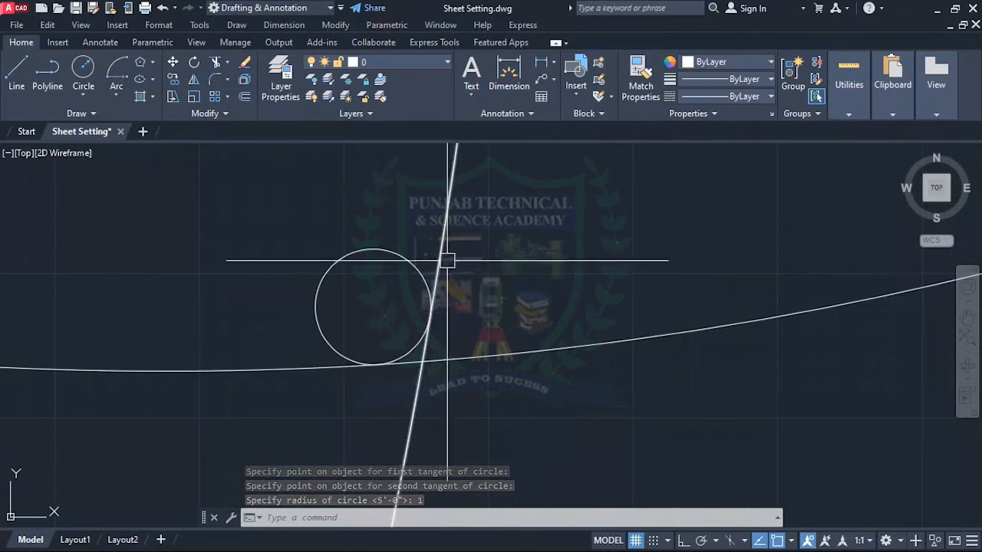
{"action": "left_click", "coordinate": [355, 253]}
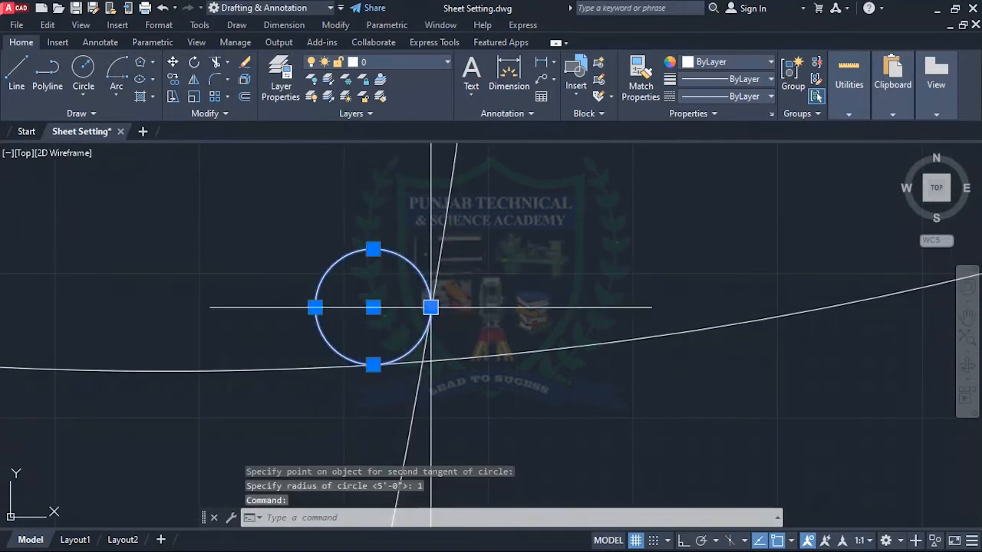
{"action": "scroll", "coordinate": [441, 311], "scroll_direction": "down", "scroll_amount": 10}
{"action": "scroll", "coordinate": [459, 383], "scroll_direction": "down", "scroll_amount": 5}
{"action": "scroll", "coordinate": [368, 299], "scroll_direction": "up", "scroll_amount": 3}
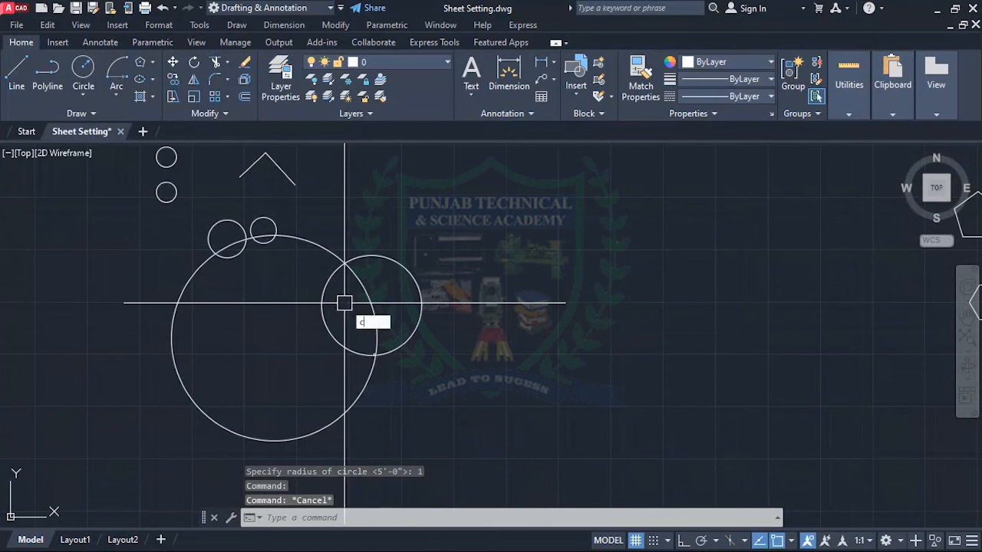
Step: Draw another Ttr circle tangent to the two overlapping circles, this one with a radius of 3"
{"action": "key", "text": "Return"}
{"action": "type", "text": "t"}
{"action": "key", "text": "Return"}
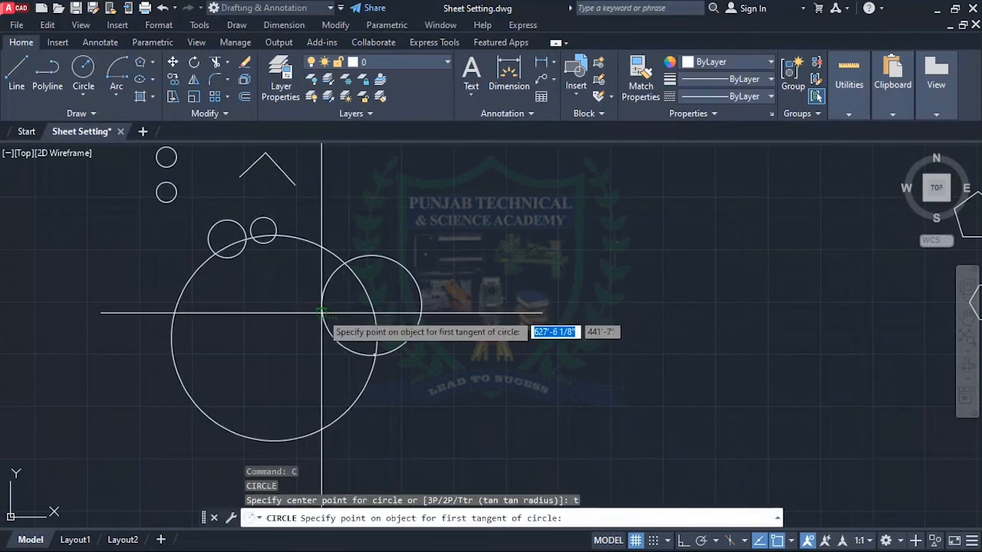
{"action": "left_click", "coordinate": [322, 320]}
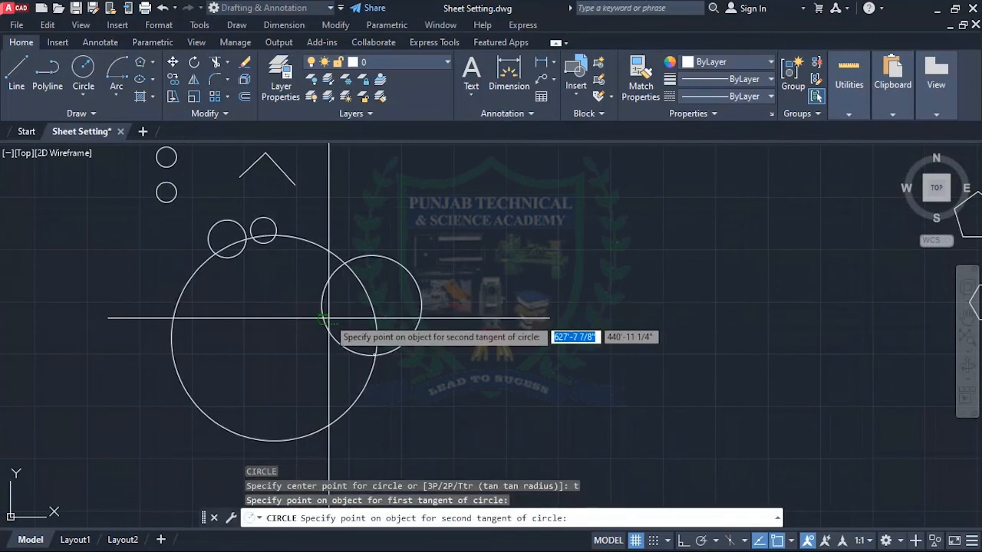
{"action": "left_click", "coordinate": [371, 307]}
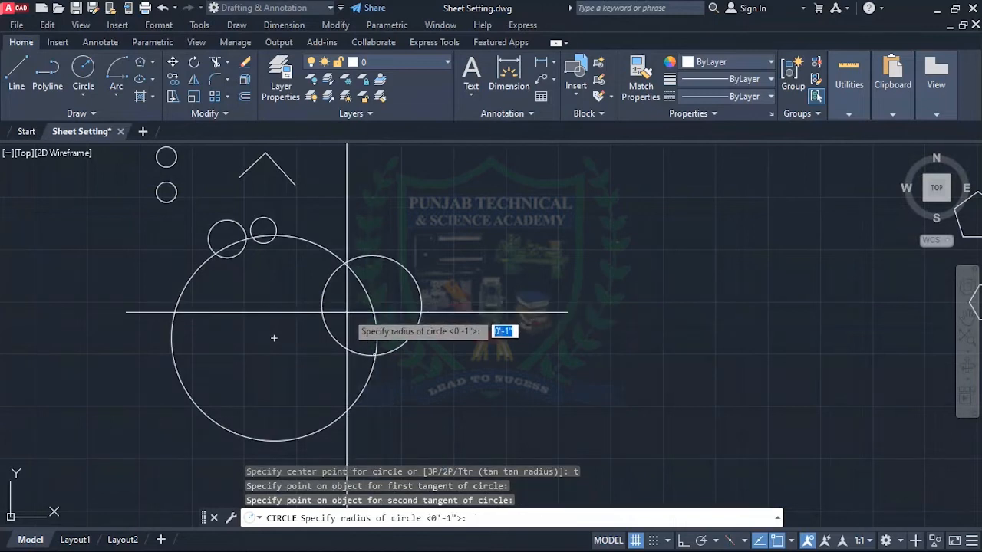
{"action": "type", "text": "3"}
{"action": "key", "text": "Return"}
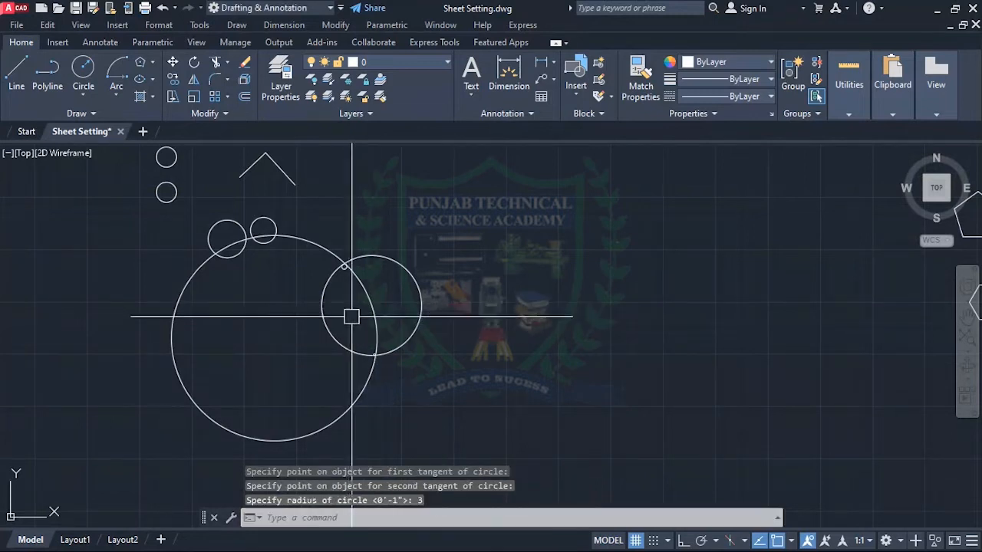
Step: Examine how the 3" radius circle sits against the two overlapping circles near their upper intersection
{"action": "scroll", "coordinate": [350, 317], "scroll_direction": "up", "scroll_amount": 5}
{"action": "scroll", "coordinate": [377, 247], "scroll_direction": "down", "scroll_amount": 4}
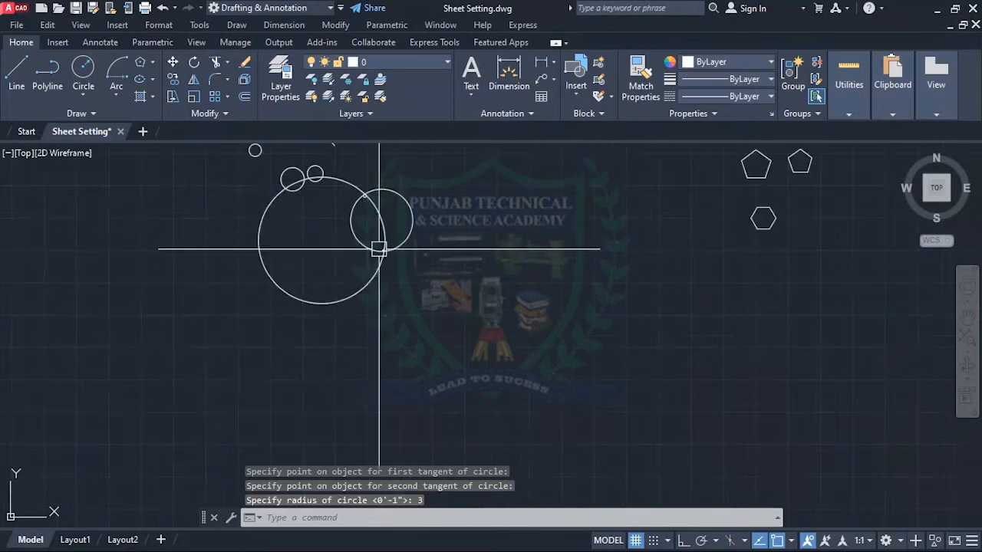
{"action": "scroll", "coordinate": [376, 274], "scroll_direction": "up", "scroll_amount": 5}
{"action": "scroll", "coordinate": [350, 300], "scroll_direction": "down", "scroll_amount": 5}
{"action": "scroll", "coordinate": [338, 283], "scroll_direction": "up", "scroll_amount": 5}
{"action": "scroll", "coordinate": [338, 284], "scroll_direction": "down", "scroll_amount": 4}
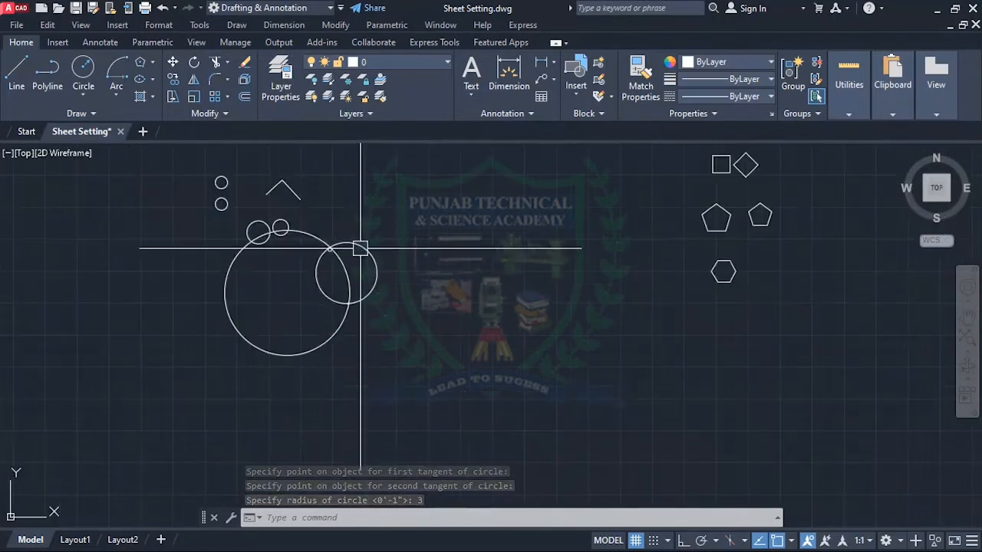
{"action": "key", "text": "Escape"}
{"action": "key", "text": "Escape"}
{"action": "scroll", "coordinate": [337, 245], "scroll_direction": "up", "scroll_amount": 6}
{"action": "scroll", "coordinate": [303, 280], "scroll_direction": "up", "scroll_amount": 2}
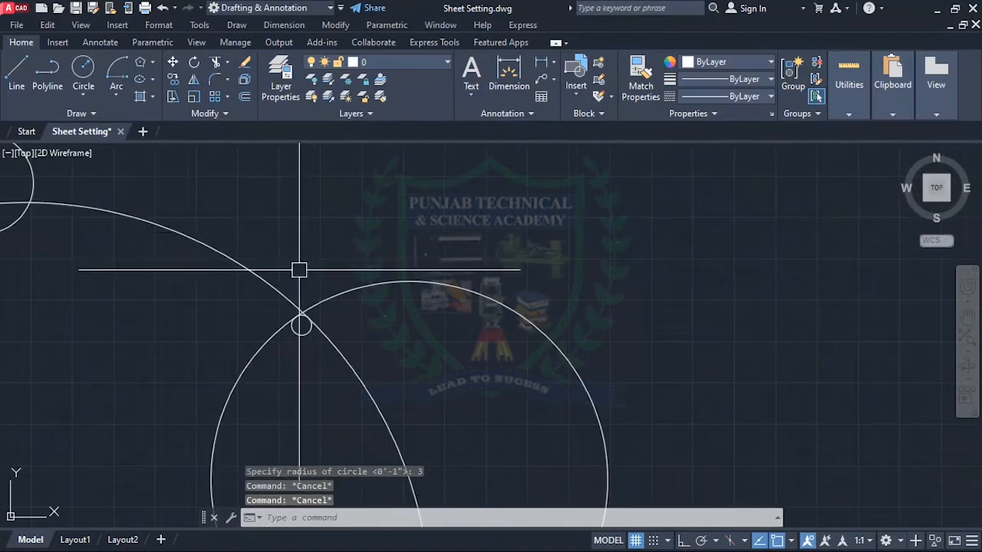
{"action": "scroll", "coordinate": [368, 295], "scroll_direction": "down", "scroll_amount": 7}
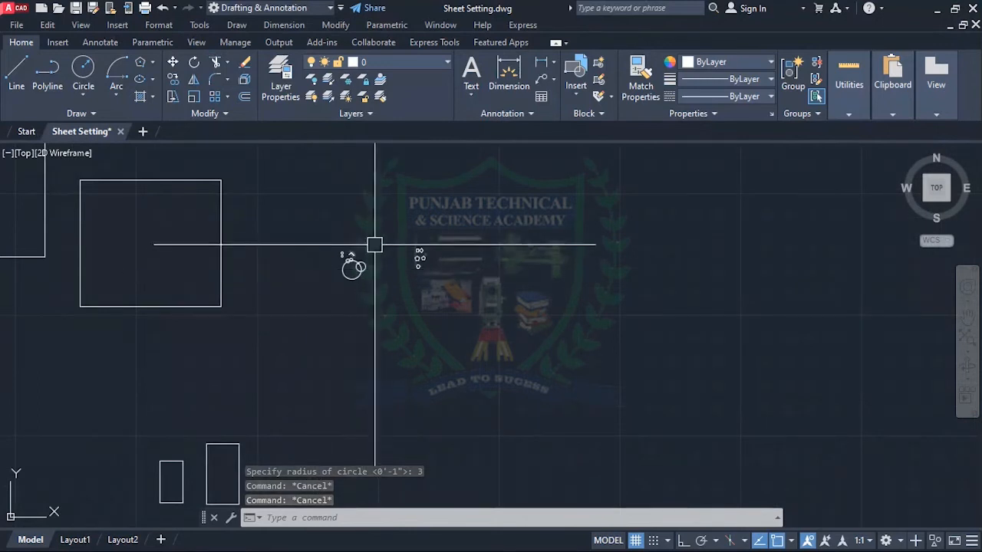
{"action": "scroll", "coordinate": [363, 245], "scroll_direction": "up", "scroll_amount": 3}
{"action": "scroll", "coordinate": [386, 253], "scroll_direction": "down", "scroll_amount": 2}
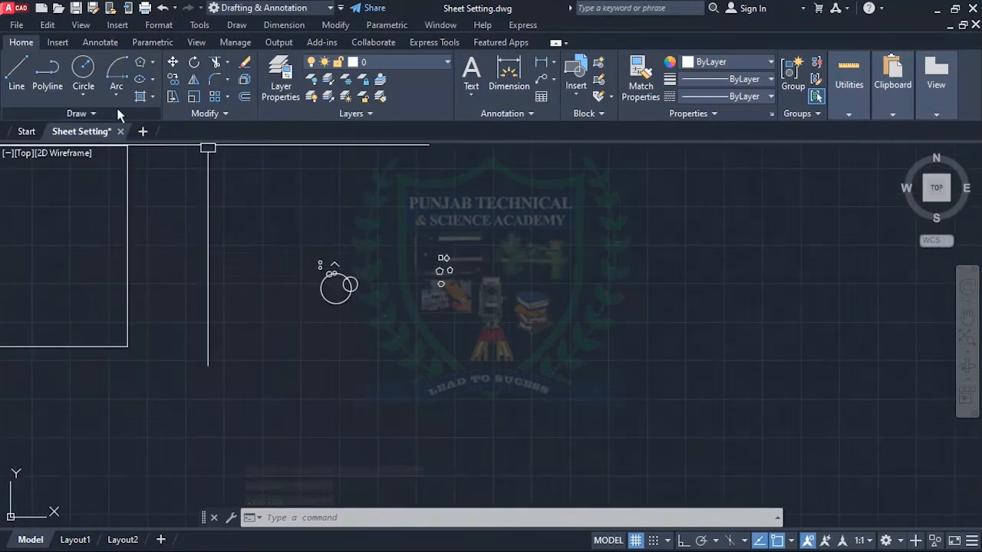
{"action": "left_click", "coordinate": [84, 95]}
{"action": "scroll", "coordinate": [253, 181], "scroll_direction": "down", "scroll_amount": 3}
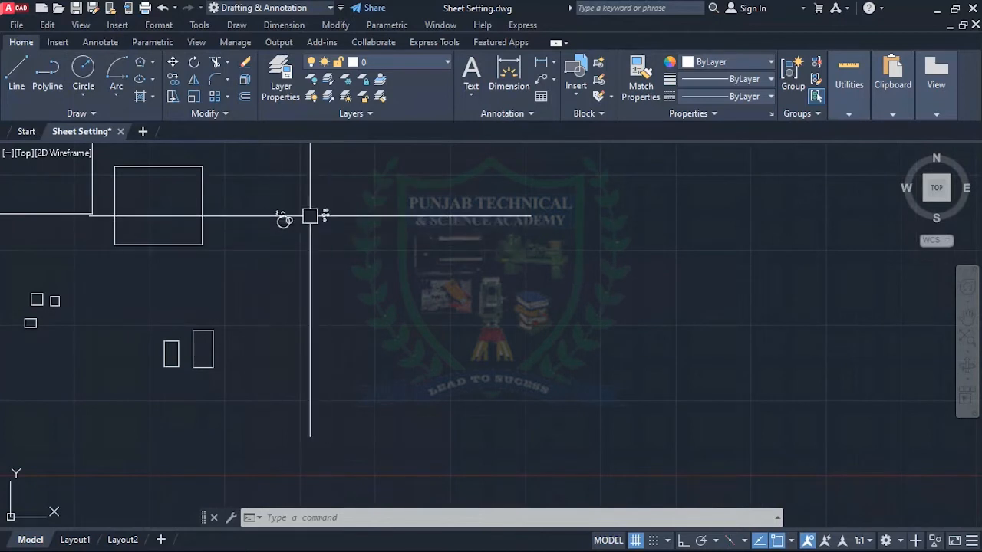
Step: Draw a circle of radius 2' in the empty area below the overlapping circles, with ortho mode switched on
{"action": "scroll", "coordinate": [314, 222], "scroll_direction": "up", "scroll_amount": 2}
{"action": "scroll", "coordinate": [283, 334], "scroll_direction": "up", "scroll_amount": 3}
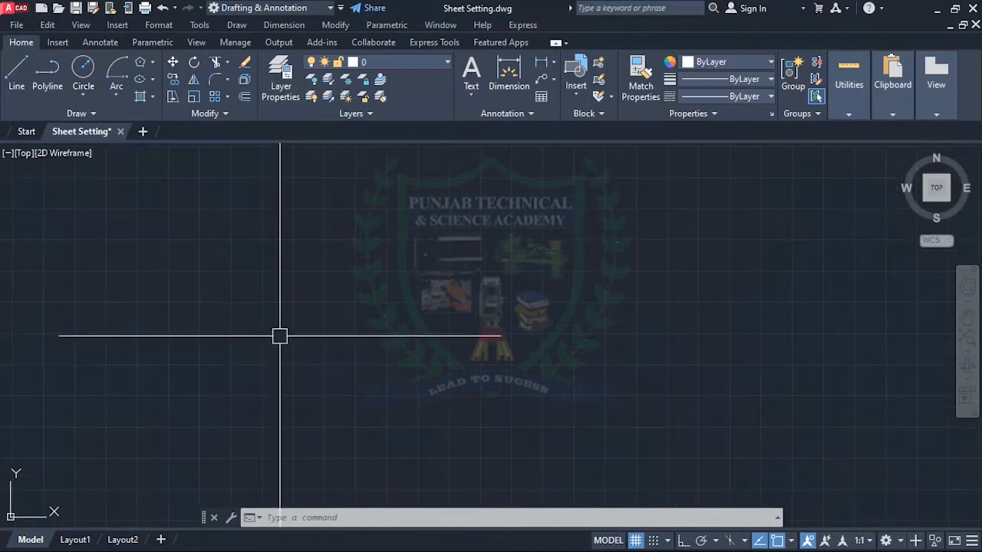
{"action": "scroll", "coordinate": [280, 336], "scroll_direction": "down", "scroll_amount": 3}
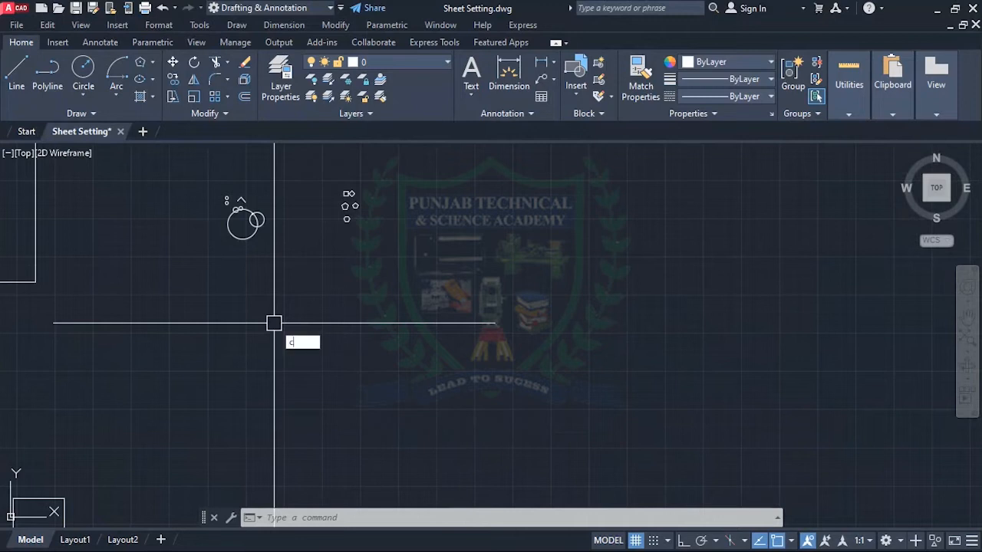
{"action": "key", "text": "Return"}
{"action": "left_click", "coordinate": [265, 322]}
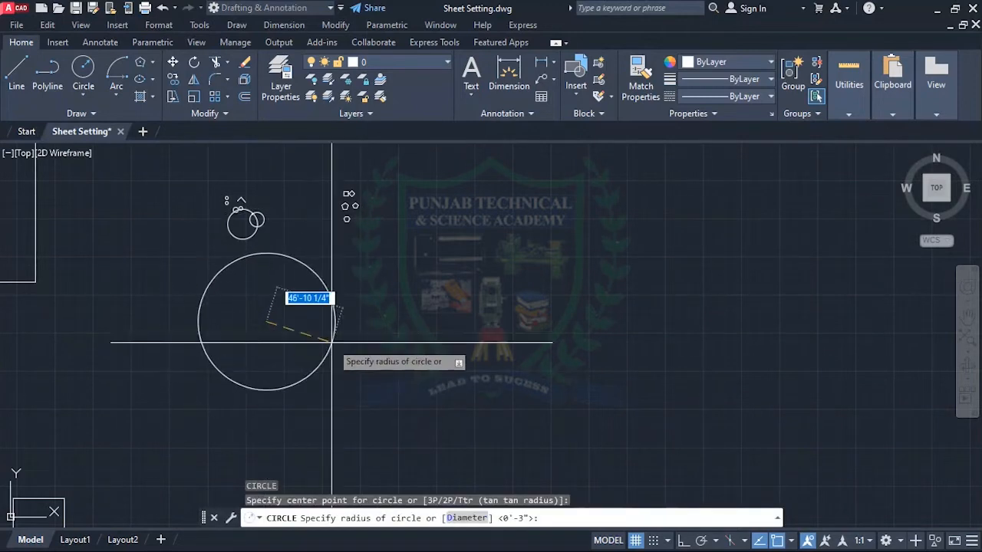
{"action": "key", "text": "F8"}
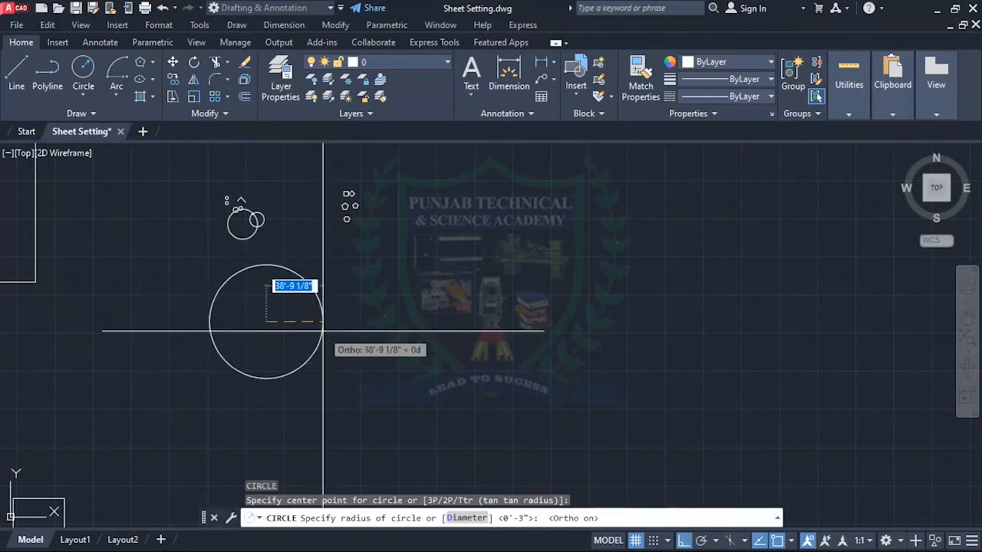
{"action": "type", "text": "2'"}
{"action": "key", "text": "Return"}
Step: Draw a five-sided polygon centred on the new circle, inscribed in circle with a radius of 2'
{"action": "scroll", "coordinate": [273, 322], "scroll_direction": "up", "scroll_amount": 5}
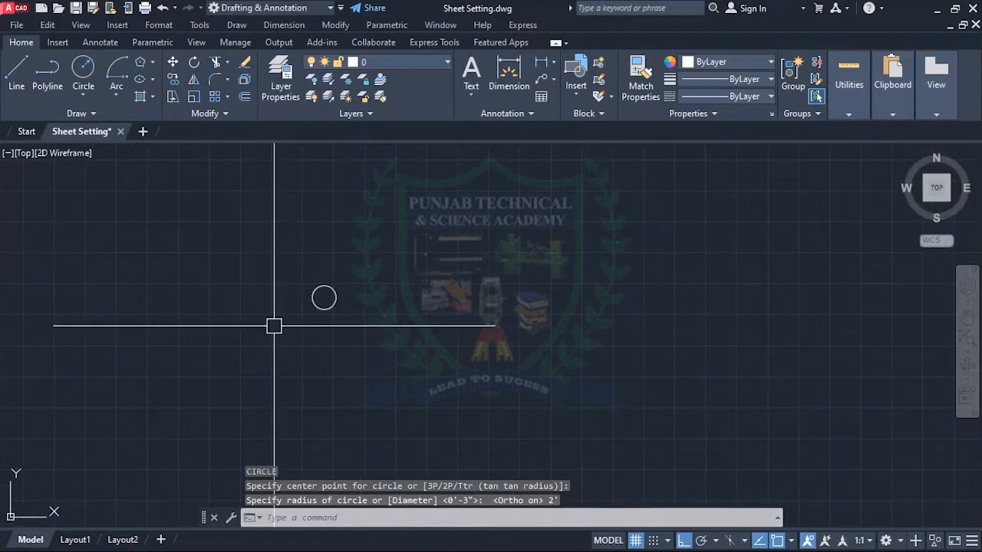
{"action": "scroll", "coordinate": [337, 293], "scroll_direction": "up", "scroll_amount": 4}
{"action": "scroll", "coordinate": [358, 280], "scroll_direction": "down", "scroll_amount": 3}
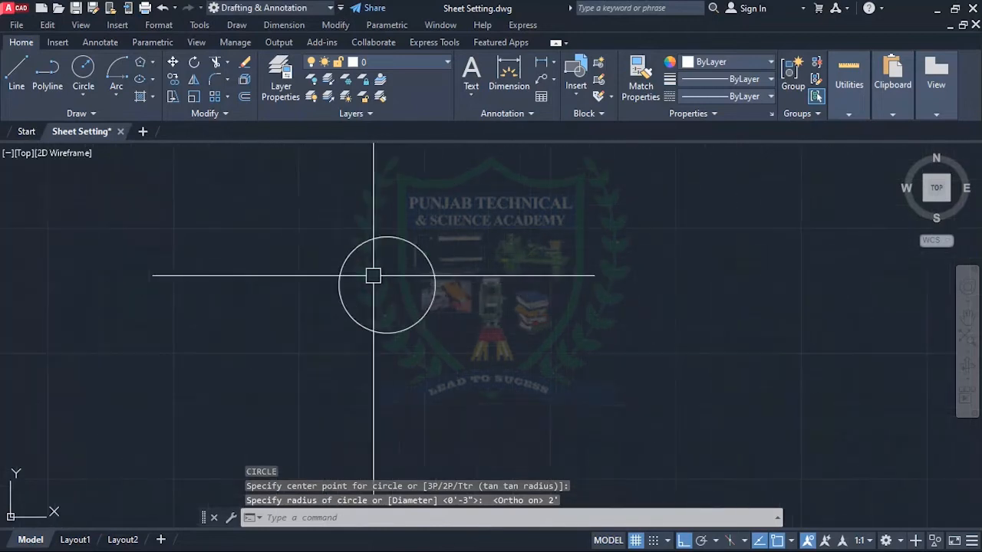
{"action": "scroll", "coordinate": [376, 281], "scroll_direction": "up", "scroll_amount": 2}
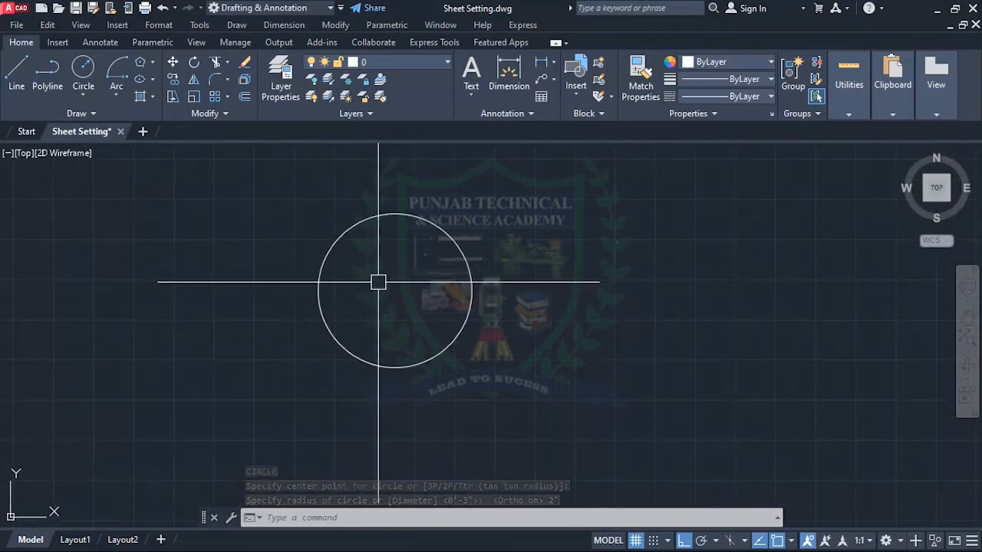
{"action": "type", "text": "po"}
{"action": "key", "text": "Return"}
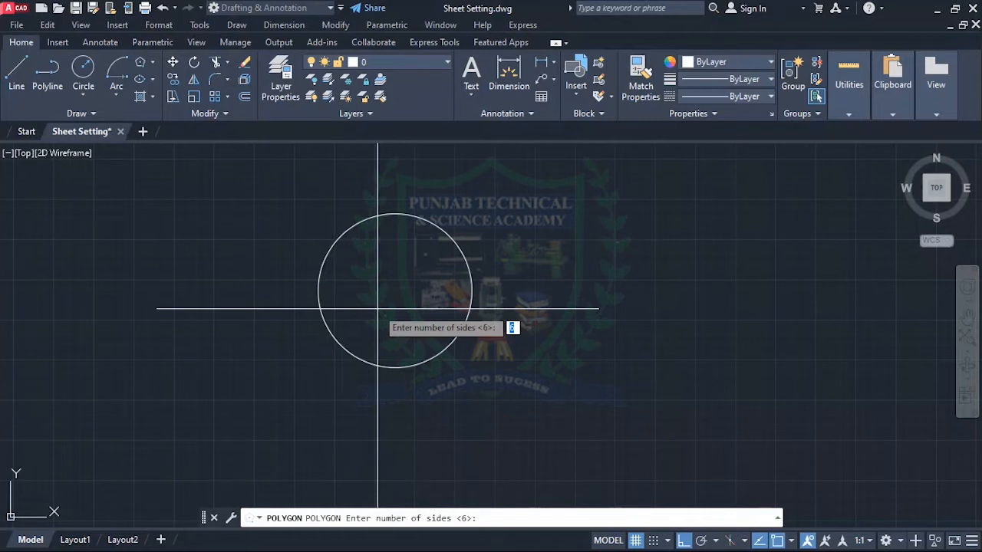
{"action": "key", "text": "Return"}
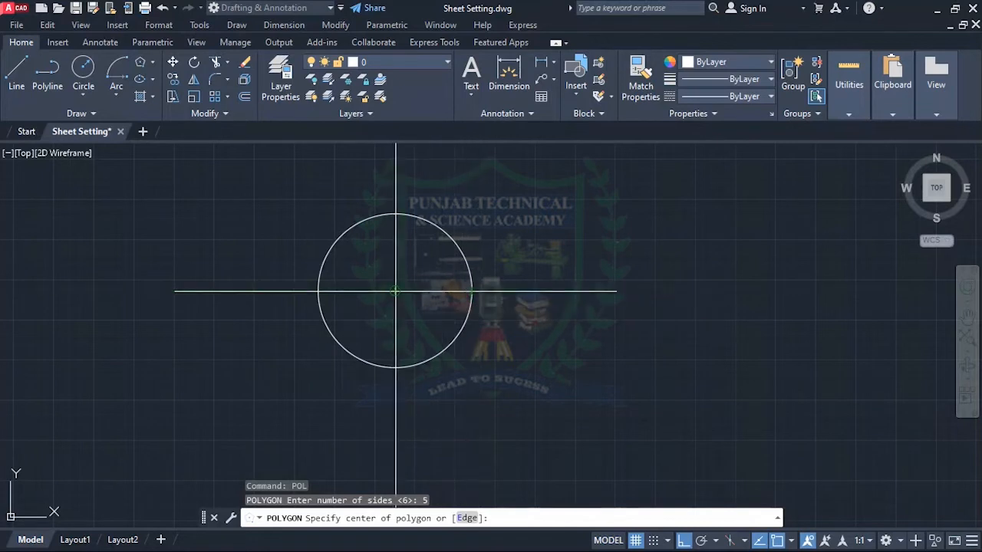
{"action": "left_click", "coordinate": [395, 291]}
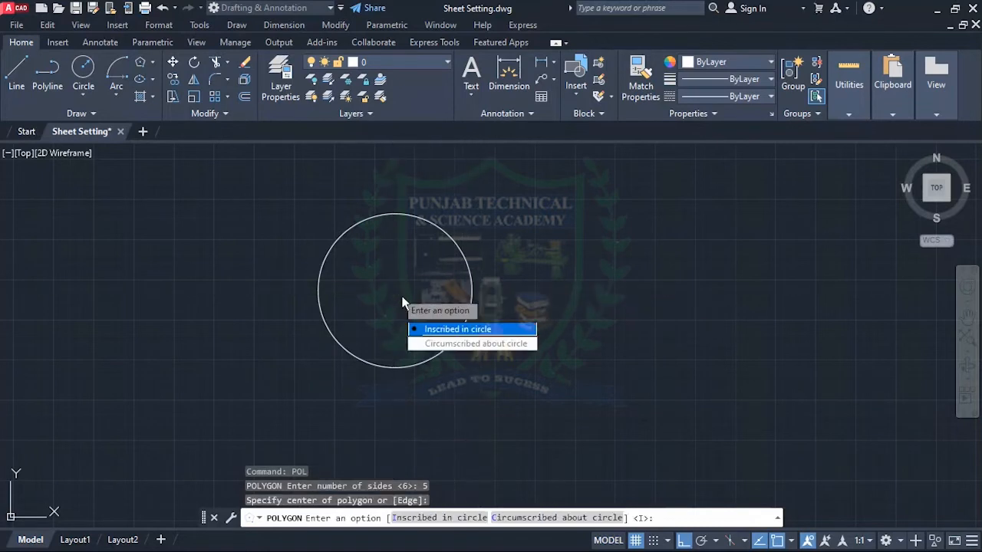
{"action": "left_click", "coordinate": [444, 332]}
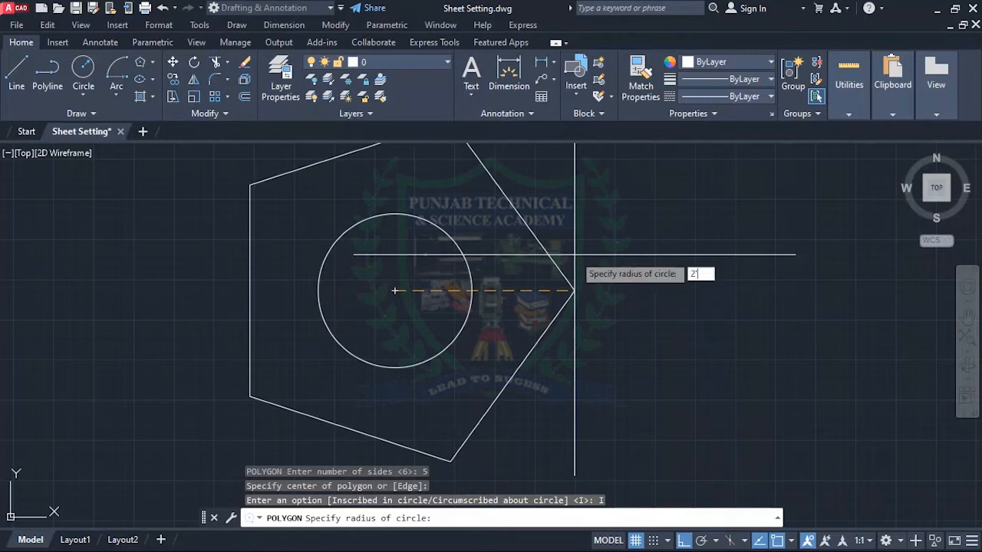
{"action": "key", "text": "Return"}
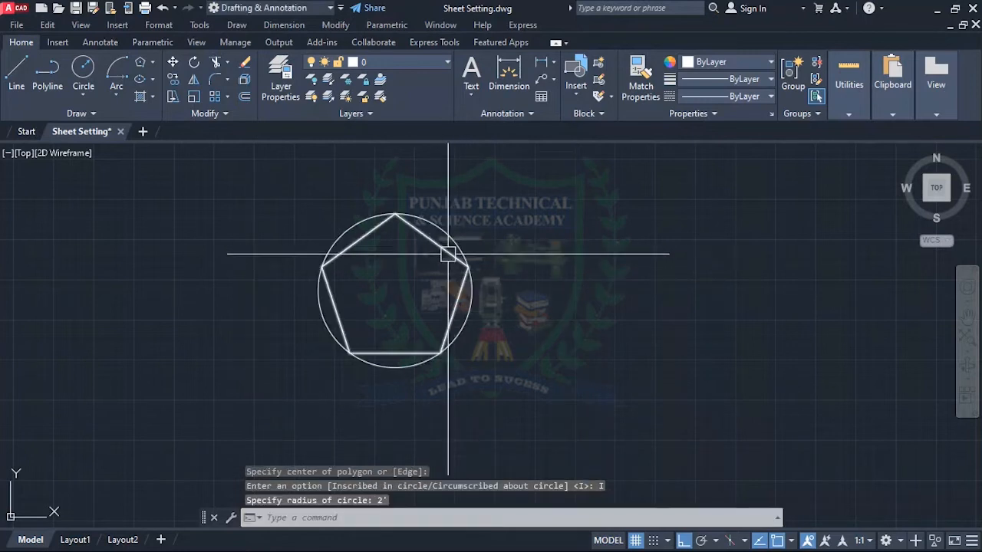
{"action": "scroll", "coordinate": [422, 245], "scroll_direction": "down", "scroll_amount": 1}
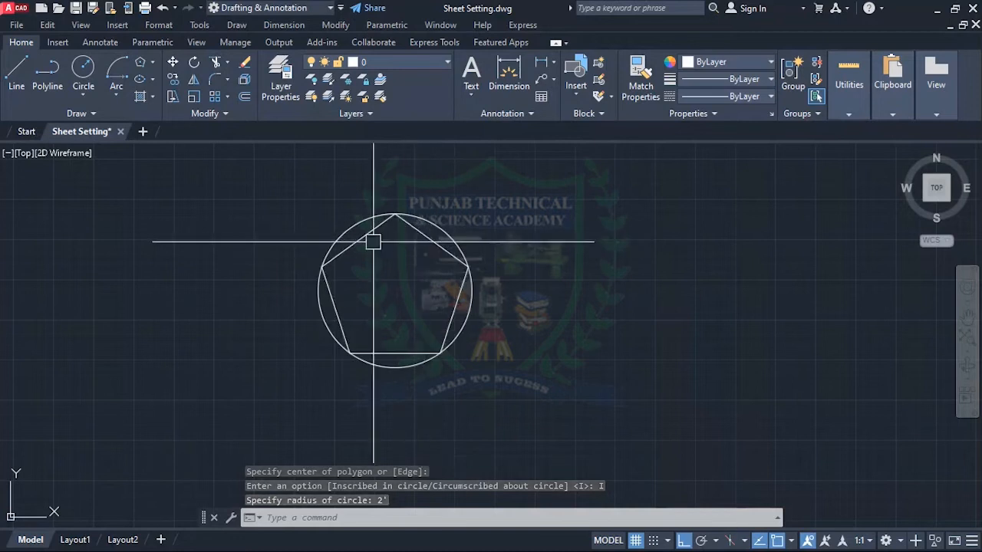
{"action": "scroll", "coordinate": [442, 258], "scroll_direction": "down", "scroll_amount": 3}
{"action": "scroll", "coordinate": [443, 263], "scroll_direction": "up", "scroll_amount": 2}
{"action": "type", "text": "c"}
{"action": "key", "text": "Return"}
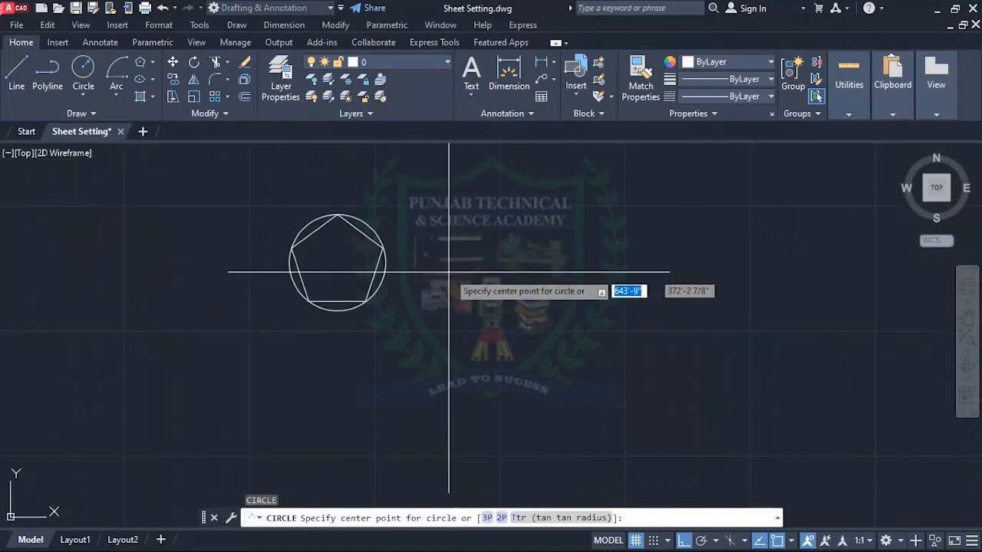
{"action": "left_click", "coordinate": [338, 263]}
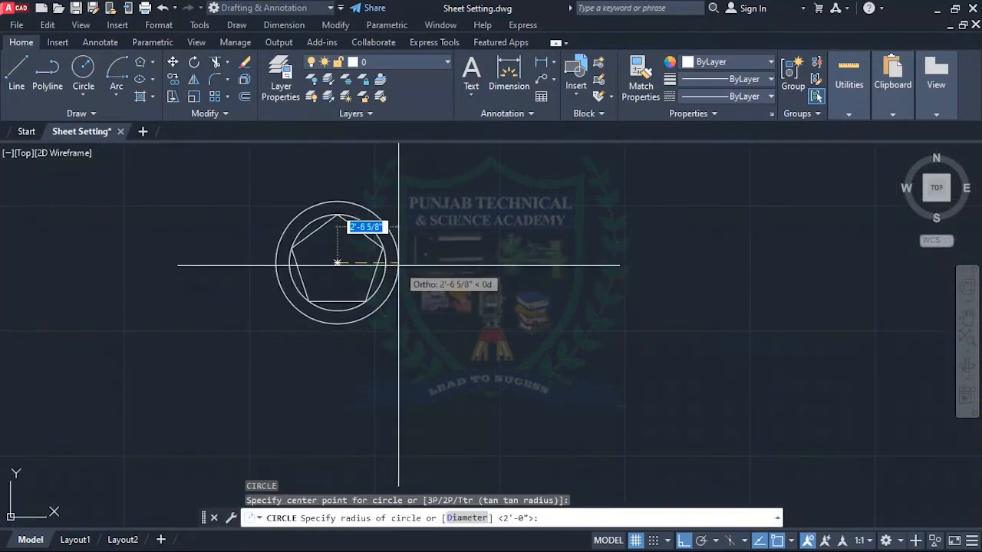
{"action": "key", "text": "Escape"}
Step: Draw a second circle of radius 2' to the right of the circle containing the pentagon, level with its centre
{"action": "key", "text": "Return"}
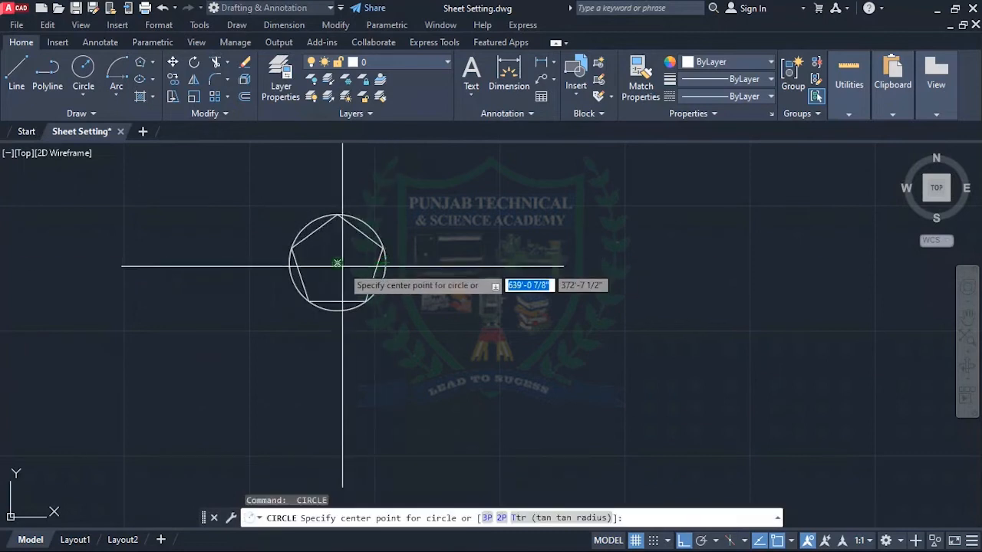
{"action": "left_click", "coordinate": [504, 263]}
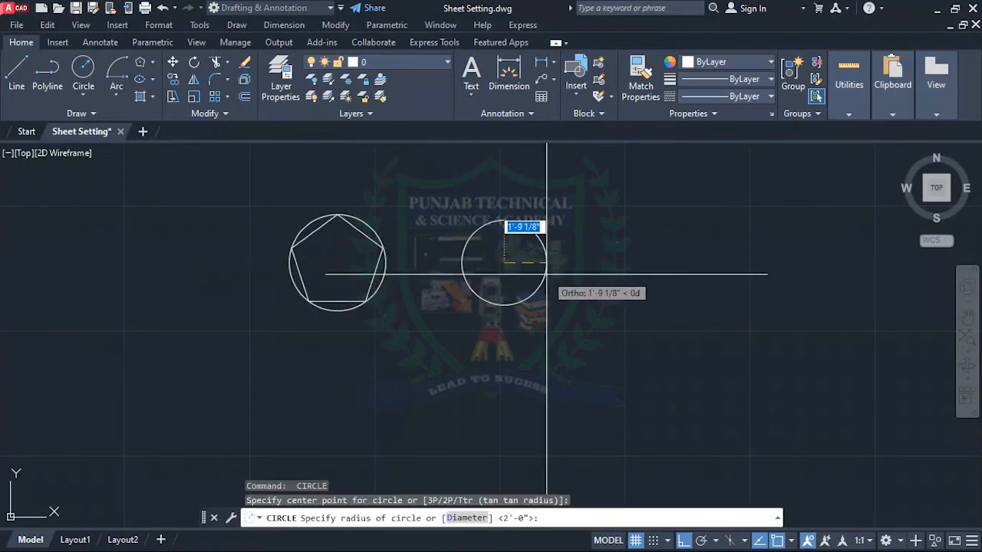
{"action": "type", "text": "2'"}
{"action": "key", "text": "Return"}
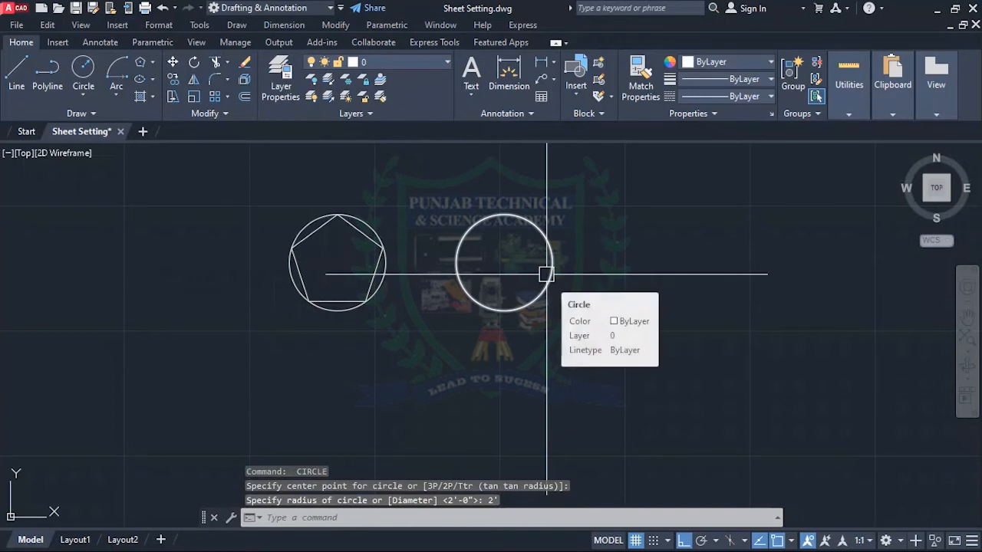
Step: Draw a five-sided polygon centred on the second circle, circumscribed about circle with a radius of 2'
{"action": "type", "text": "pol"}
{"action": "key", "text": "Return"}
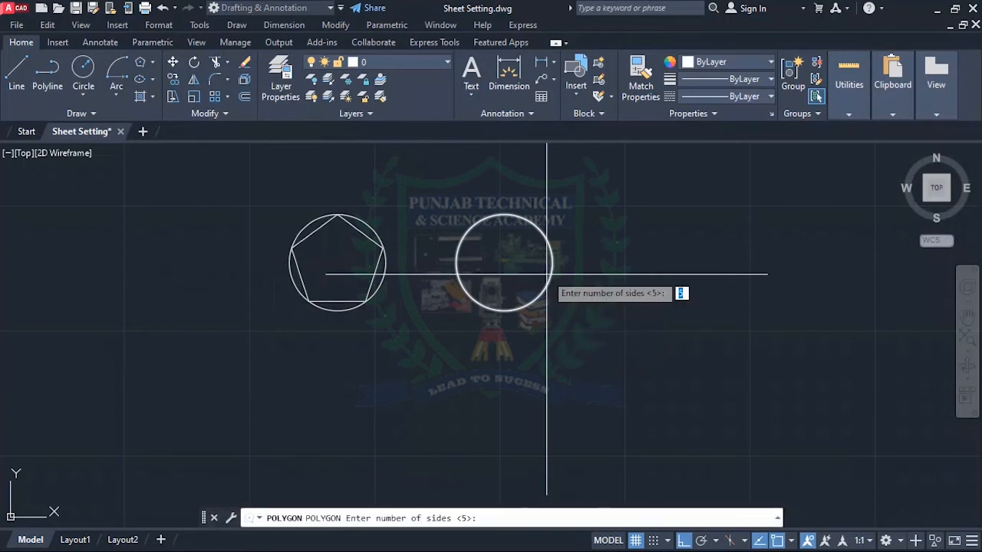
{"action": "key", "text": "Return"}
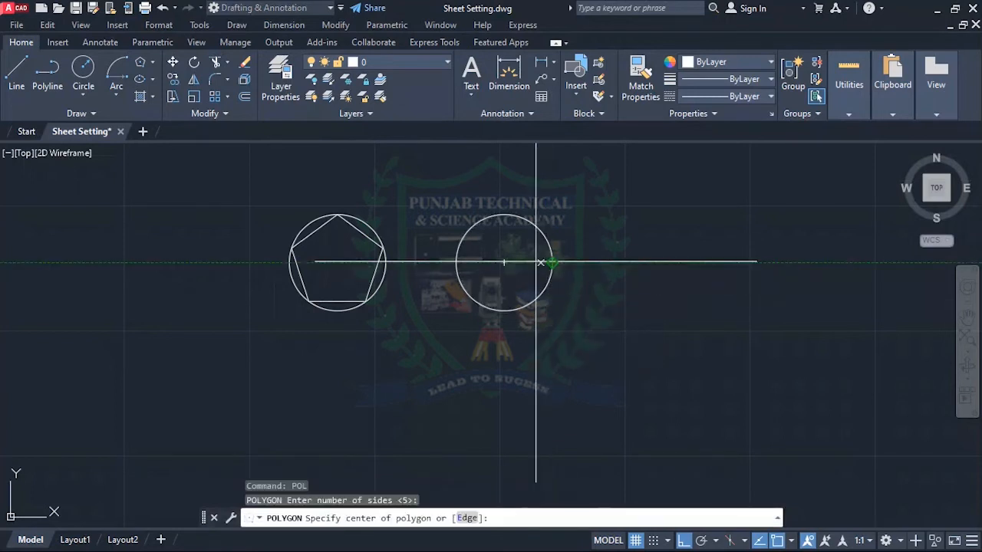
{"action": "left_click", "coordinate": [521, 262]}
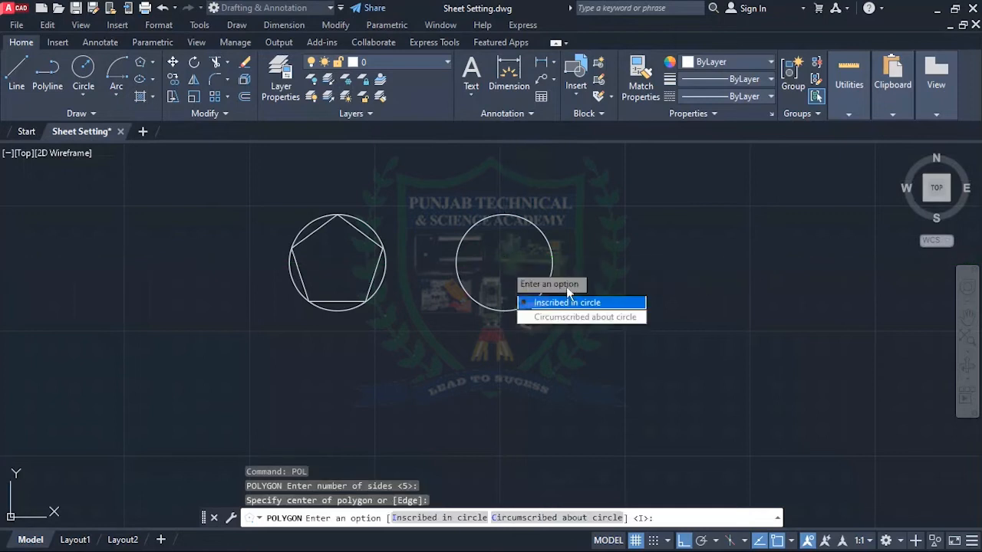
{"action": "left_click", "coordinate": [566, 317]}
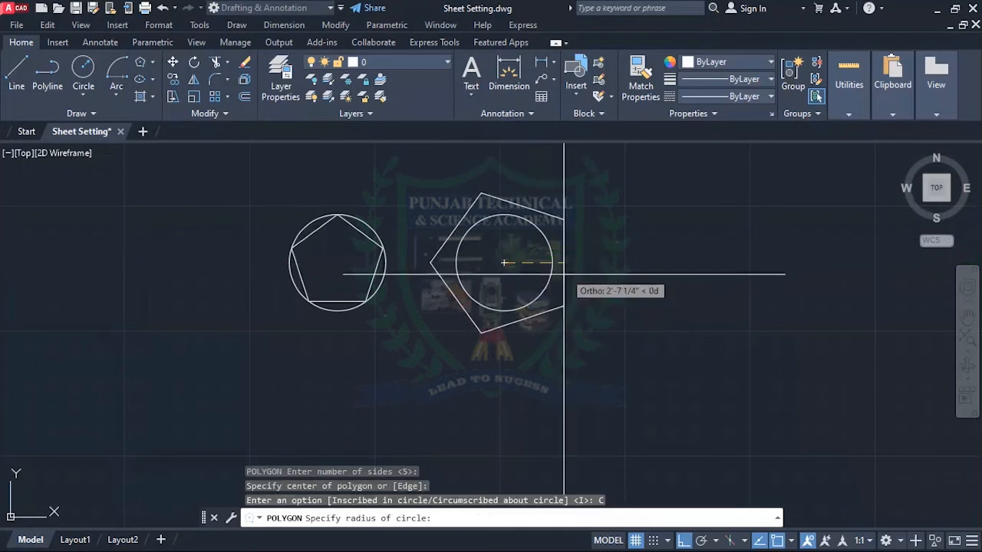
{"action": "key", "text": "Return"}
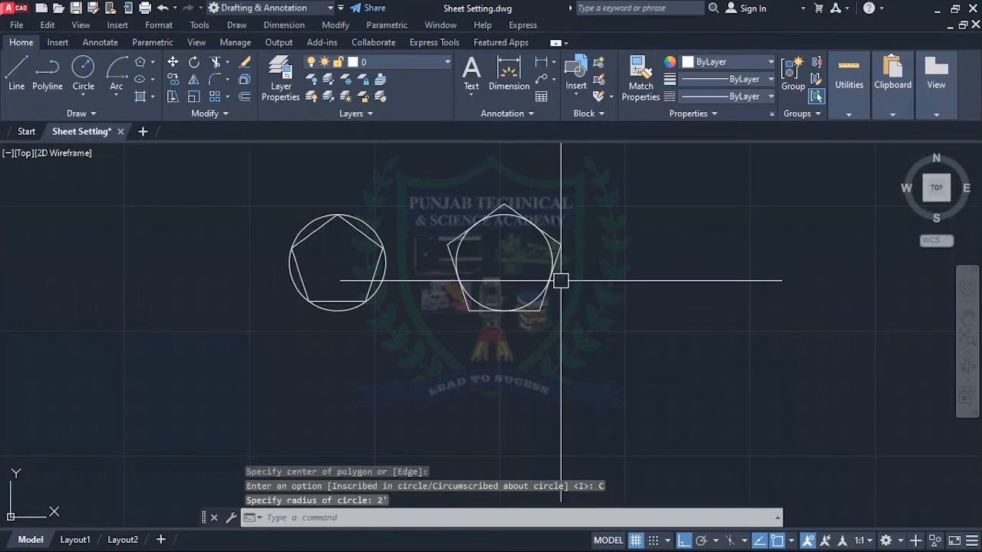
{"action": "key", "text": "Escape"}
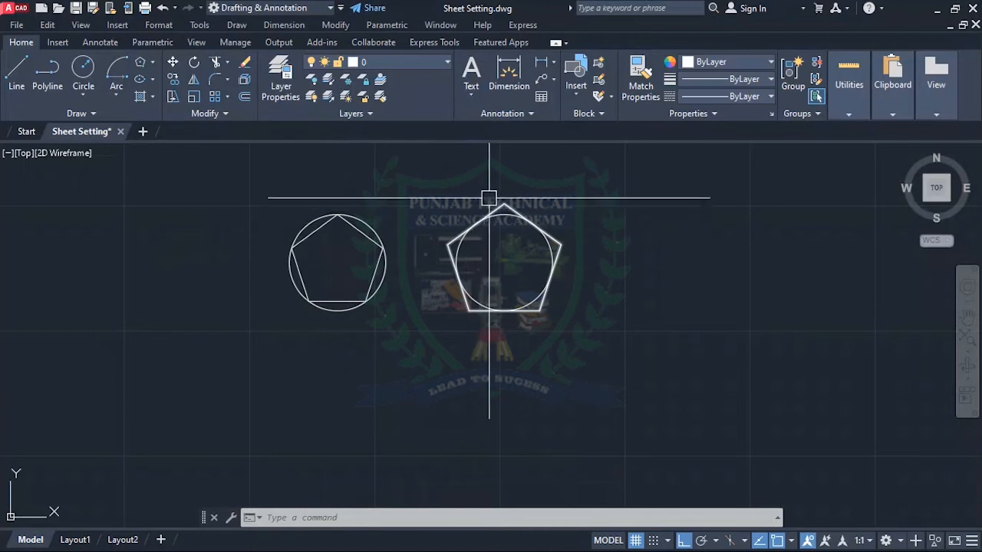
Step: Look over the two circle-and-pentagon pairs alongside the circles, polygons and rectangles drawn earlier
{"action": "scroll", "coordinate": [372, 271], "scroll_direction": "down", "scroll_amount": 5}
{"action": "scroll", "coordinate": [342, 307], "scroll_direction": "down", "scroll_amount": 8}
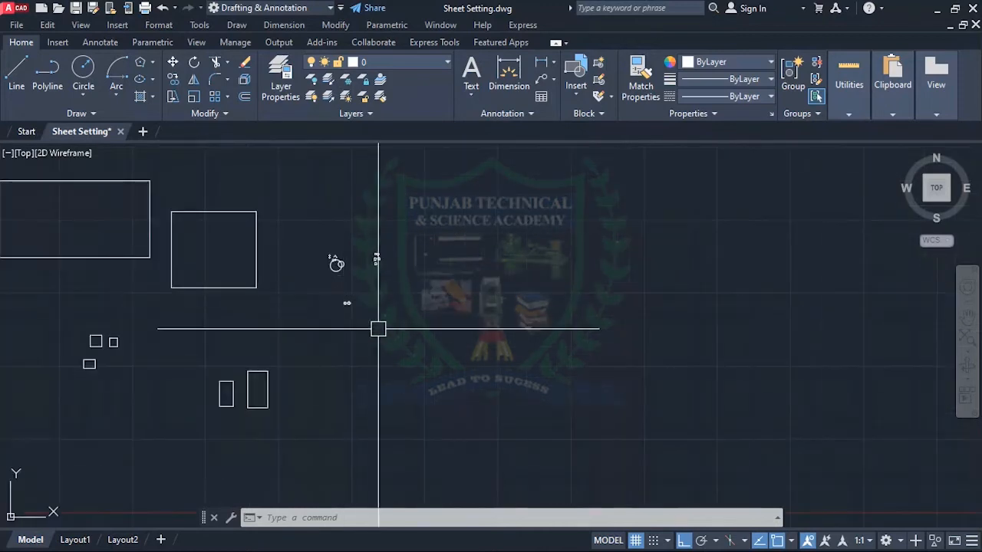
{"action": "scroll", "coordinate": [368, 333], "scroll_direction": "up", "scroll_amount": 2}
{"action": "scroll", "coordinate": [333, 343], "scroll_direction": "up", "scroll_amount": 3}
{"action": "scroll", "coordinate": [335, 284], "scroll_direction": "down", "scroll_amount": 2}
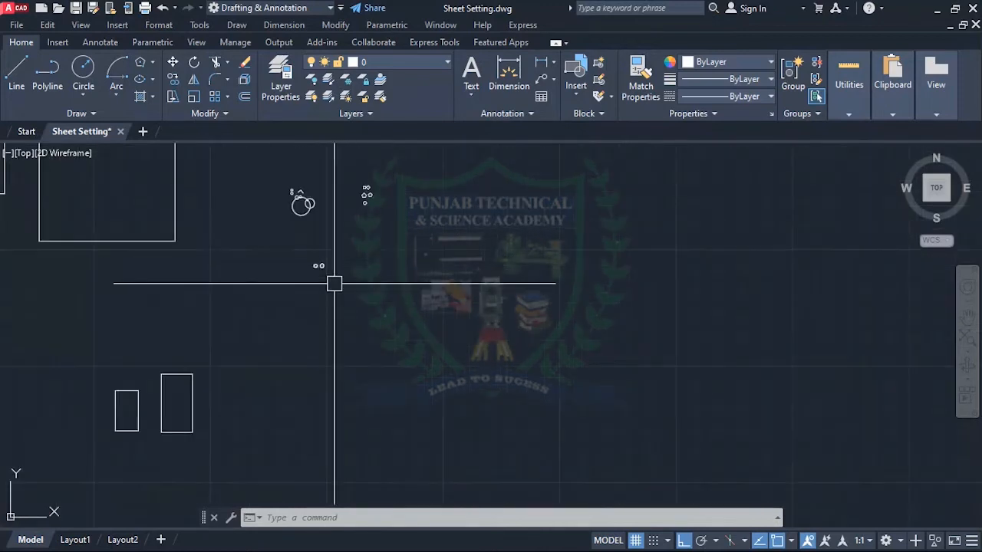
{"action": "scroll", "coordinate": [299, 161], "scroll_direction": "up", "scroll_amount": 6}
{"action": "scroll", "coordinate": [340, 261], "scroll_direction": "down", "scroll_amount": 6}
{"action": "scroll", "coordinate": [363, 278], "scroll_direction": "up", "scroll_amount": 4}
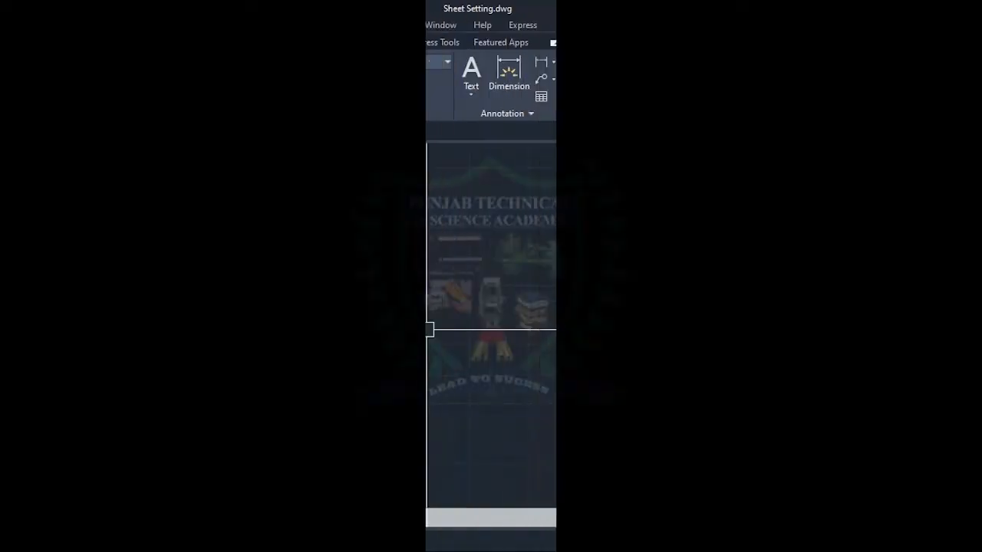
{"action": "scroll", "coordinate": [342, 264], "scroll_direction": "down", "scroll_amount": 2}
{"action": "scroll", "coordinate": [357, 284], "scroll_direction": "up", "scroll_amount": 2}
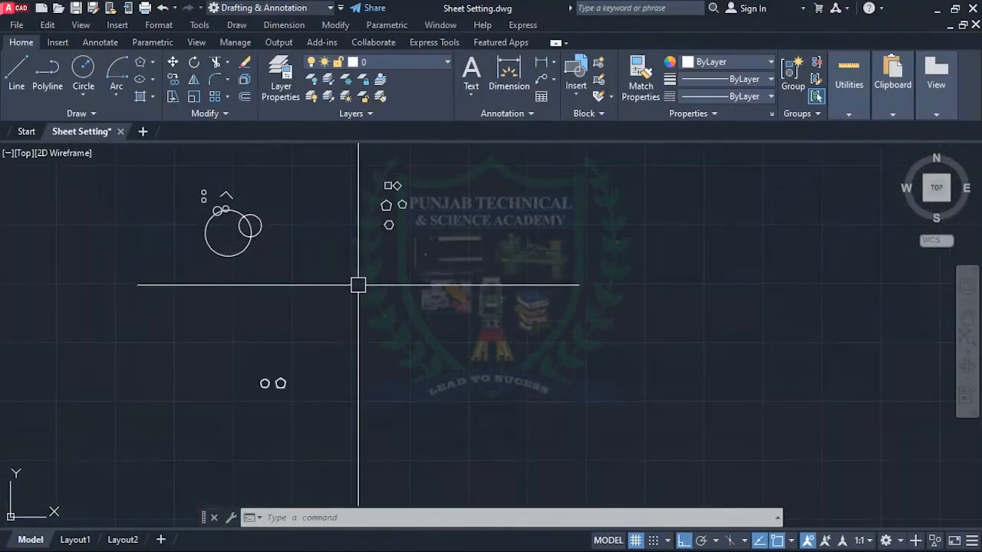
{"action": "scroll", "coordinate": [362, 300], "scroll_direction": "up", "scroll_amount": 2}
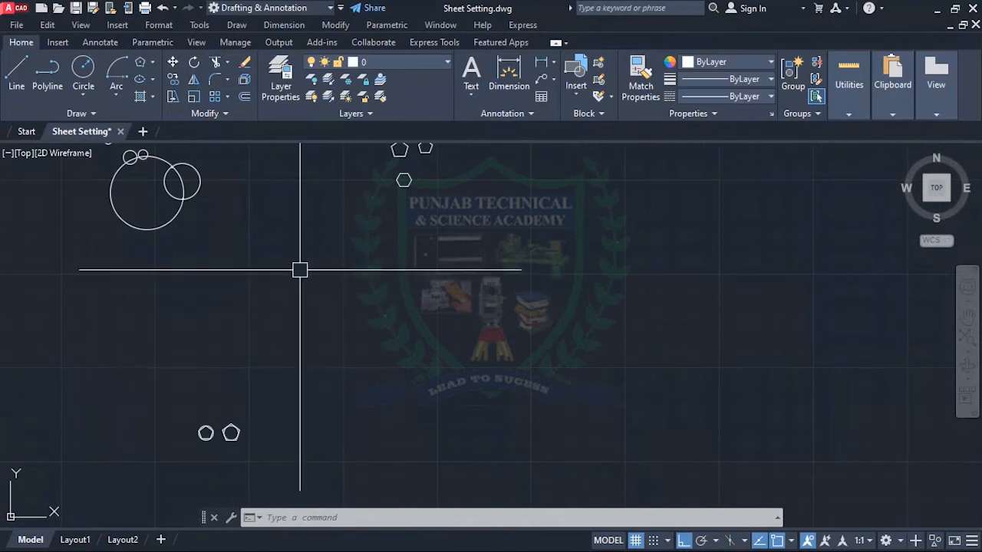
{"action": "left_click", "coordinate": [154, 82]}
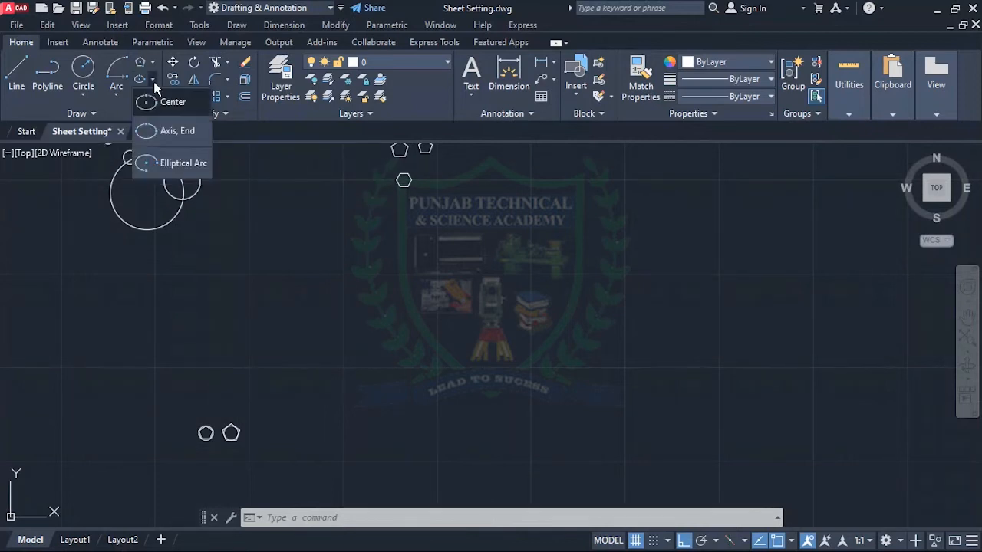
{"action": "left_click", "coordinate": [320, 268]}
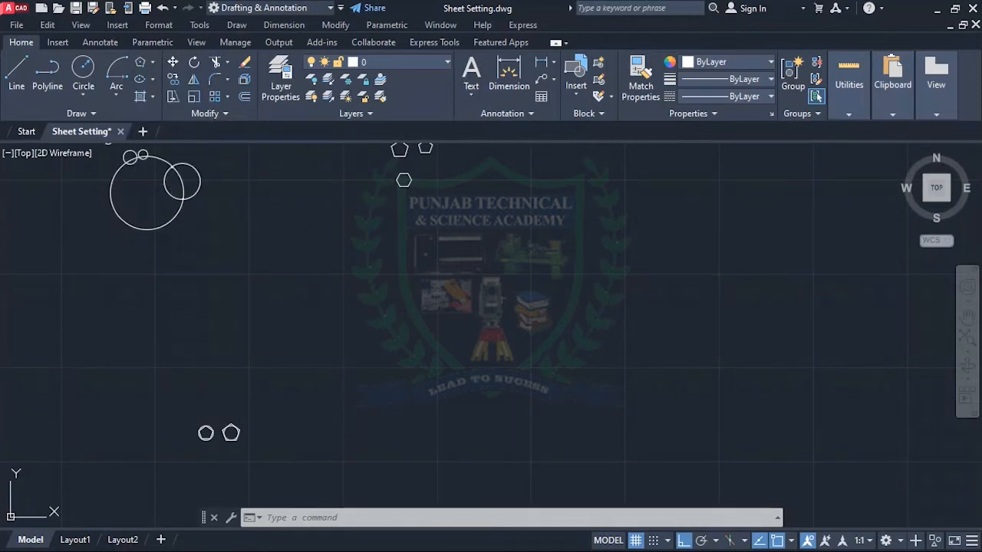
{"action": "left_click", "coordinate": [291, 282]}
{"action": "left_click", "coordinate": [321, 284]}
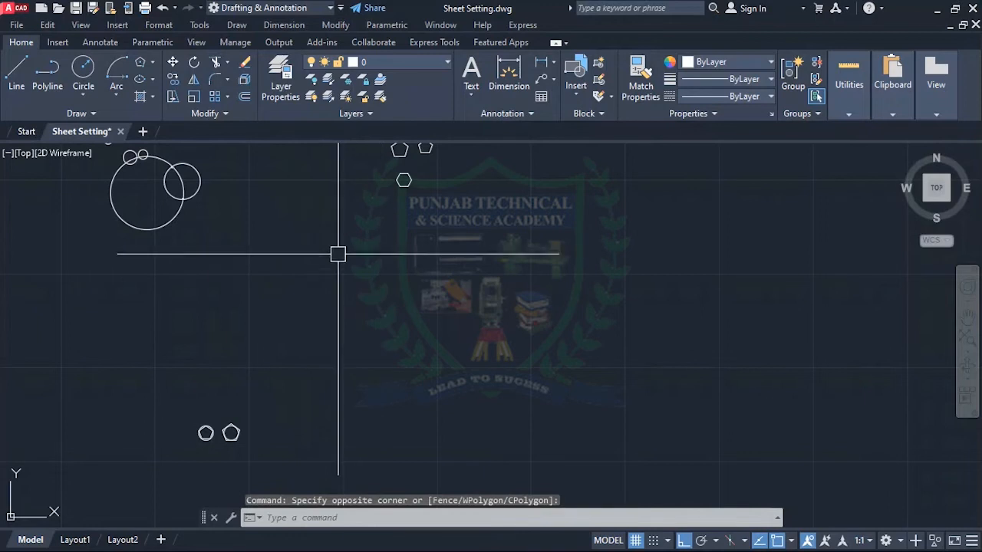
Step: Begin an ellipse with the Center option and place its centre in the empty area below the tangent circles
{"action": "scroll", "coordinate": [316, 251], "scroll_direction": "up", "scroll_amount": 2}
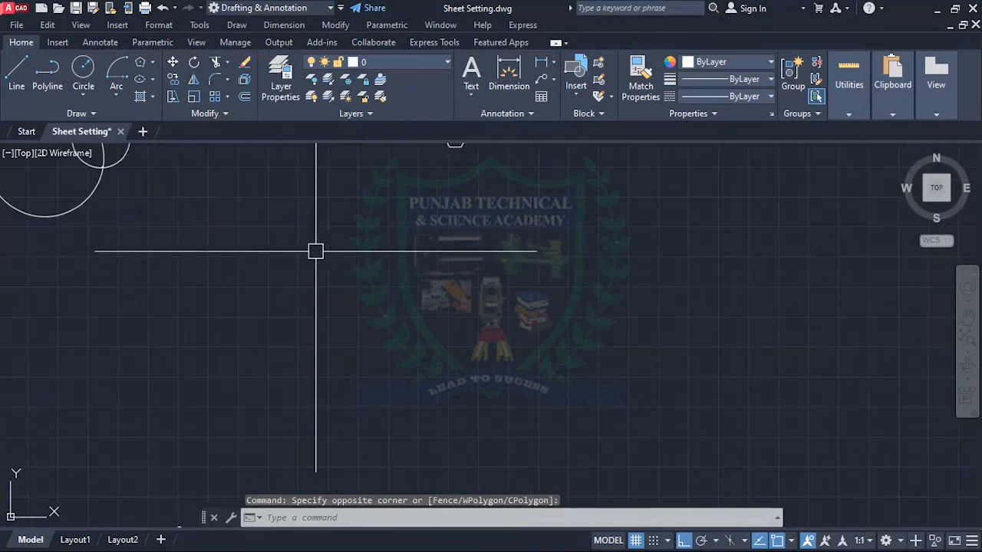
{"action": "type", "text": "l"}
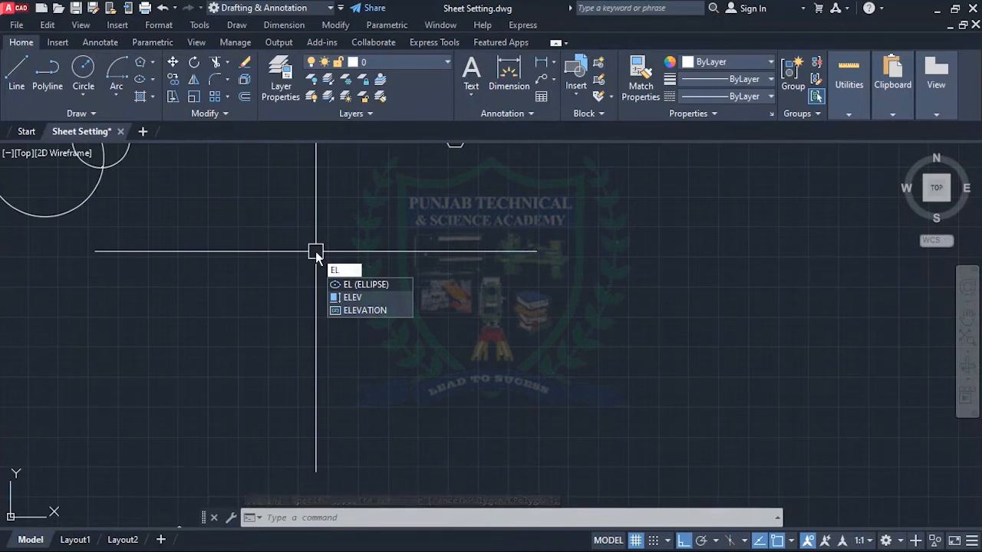
{"action": "key", "text": "Return"}
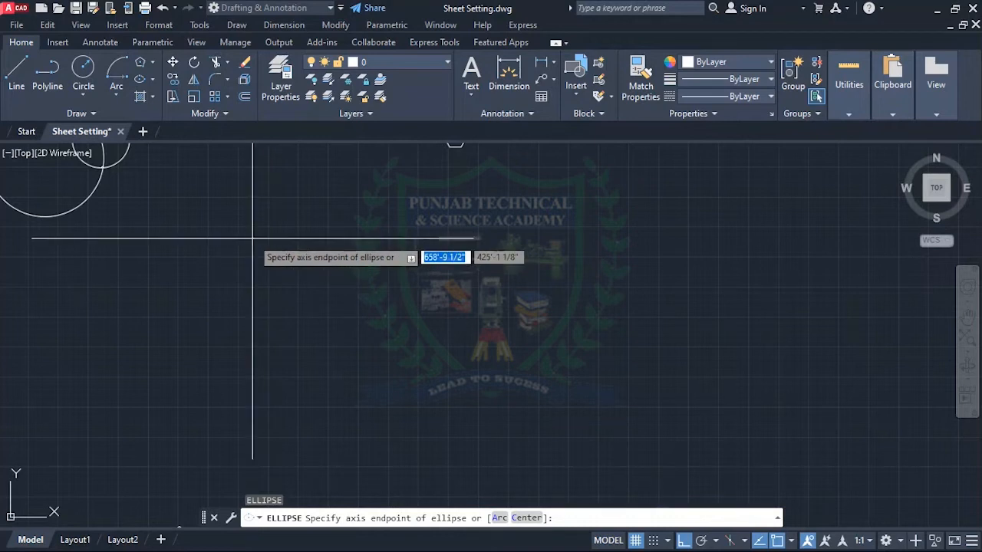
{"action": "key", "text": "Return"}
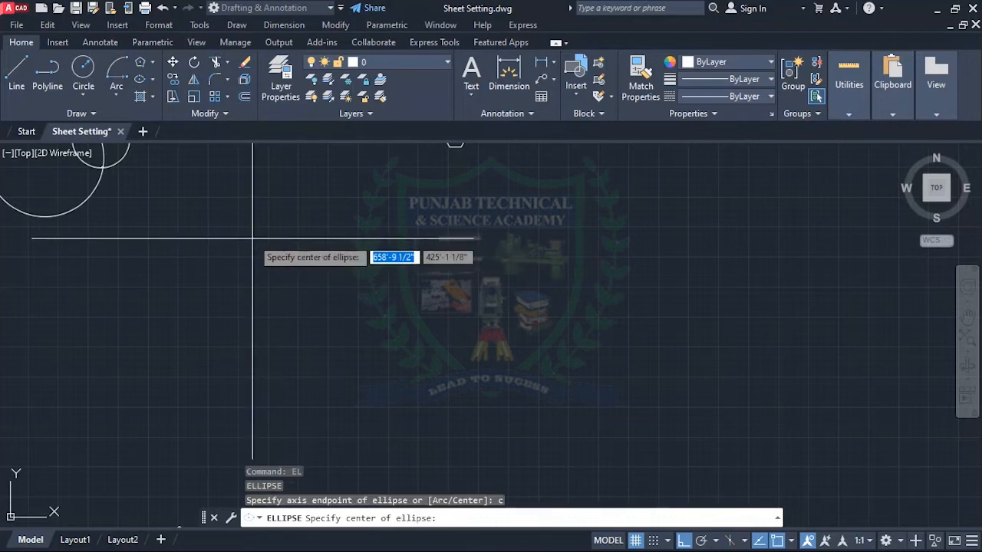
{"action": "left_click", "coordinate": [274, 245]}
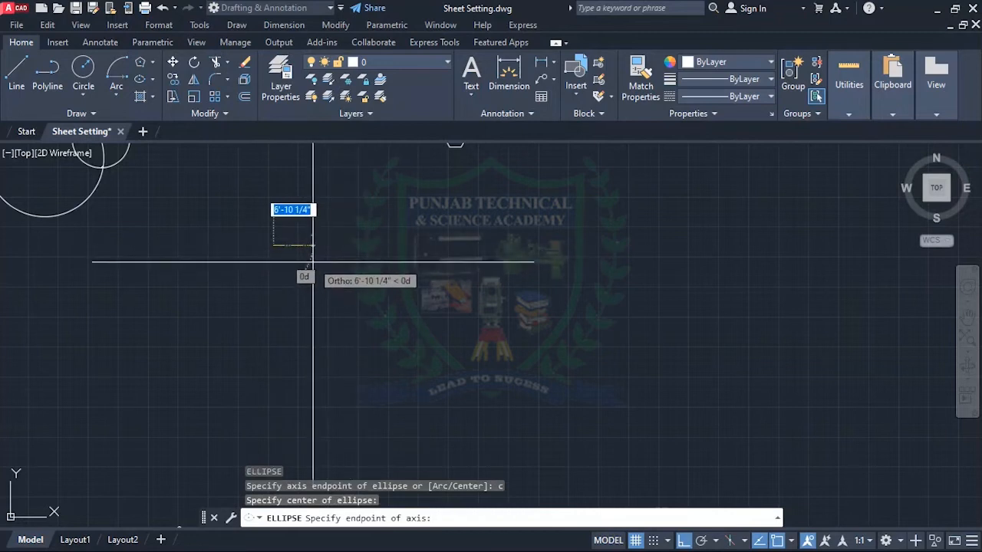
Step: Define the ellipse with an axis endpoint 2' from the centre at 23 degrees and an other-axis distance of 2.5'
{"action": "scroll", "coordinate": [298, 259], "scroll_direction": "up", "scroll_amount": 1}
{"action": "scroll", "coordinate": [374, 269], "scroll_direction": "down", "scroll_amount": 1}
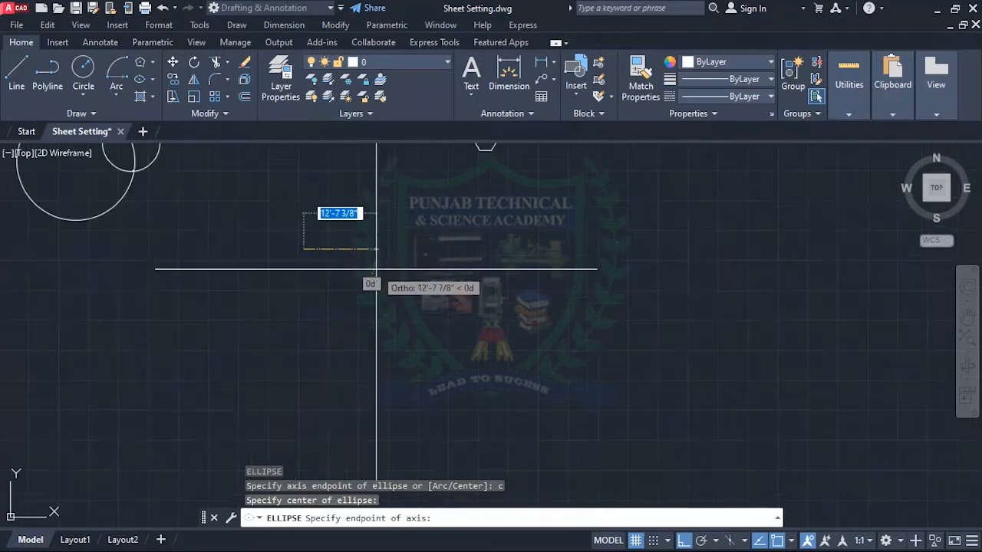
{"action": "scroll", "coordinate": [353, 268], "scroll_direction": "down", "scroll_amount": 1}
{"action": "scroll", "coordinate": [328, 267], "scroll_direction": "up", "scroll_amount": 2}
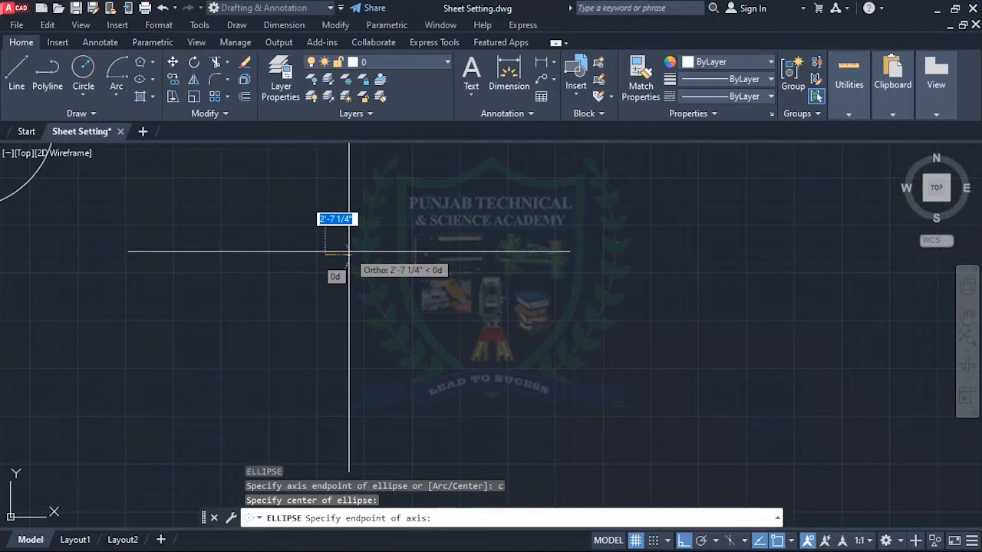
{"action": "key", "text": "Tab"}
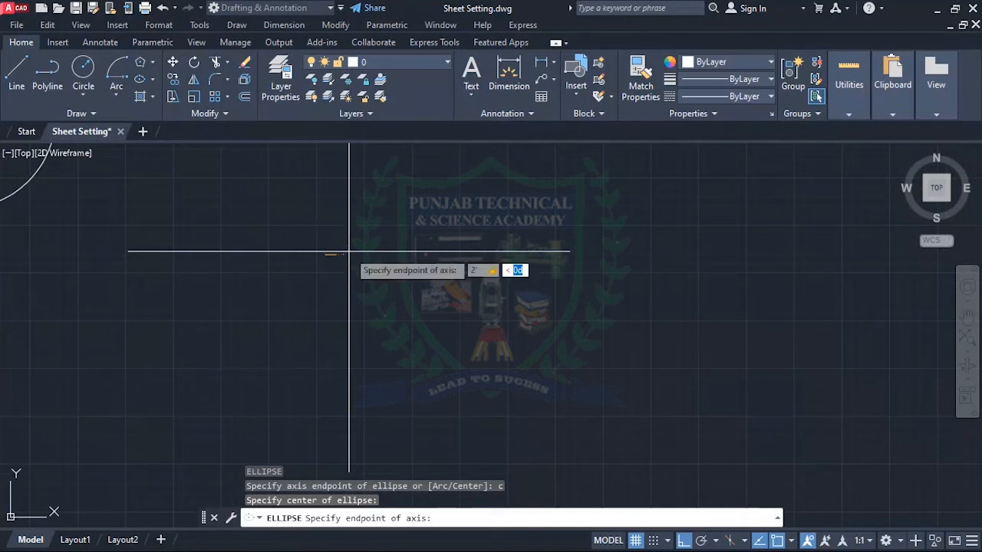
{"action": "key", "text": "Return"}
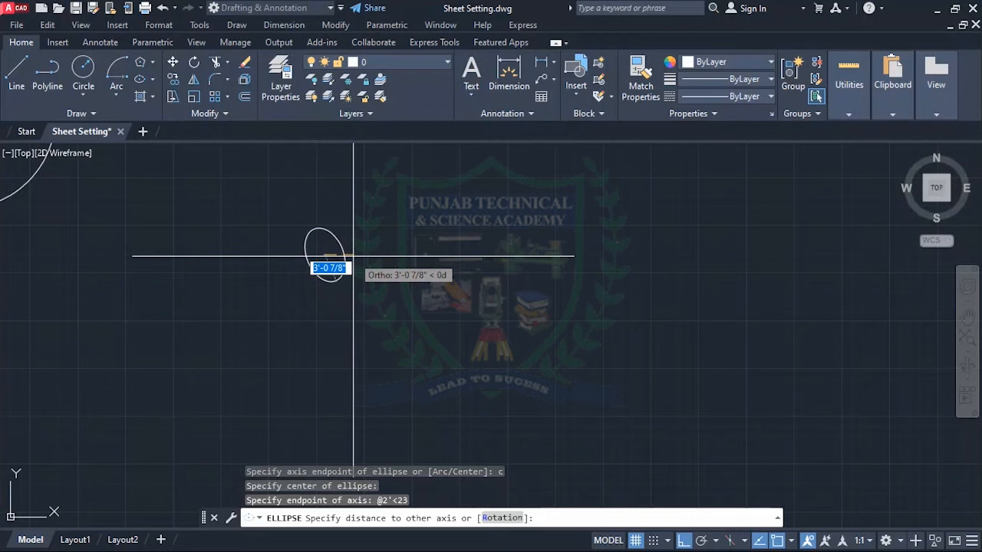
{"action": "type", "text": "2.5'"}
{"action": "key", "text": "Return"}
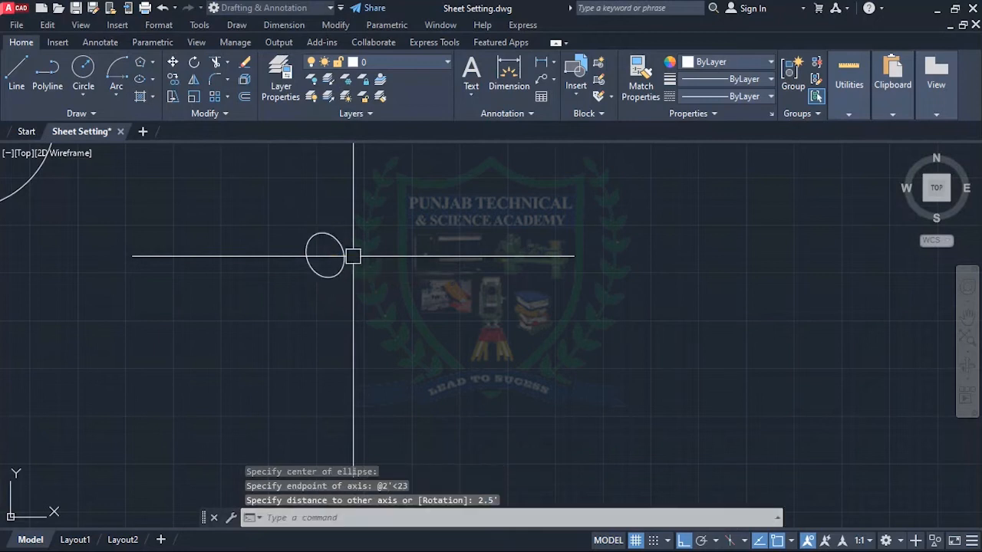
{"action": "scroll", "coordinate": [368, 246], "scroll_direction": "up", "scroll_amount": 4}
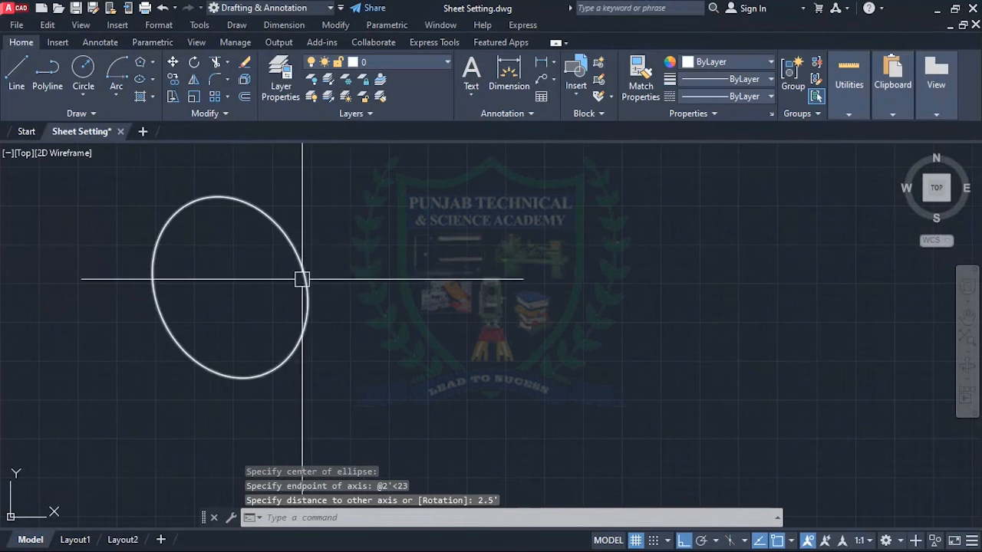
{"action": "scroll", "coordinate": [169, 322], "scroll_direction": "down", "scroll_amount": 4}
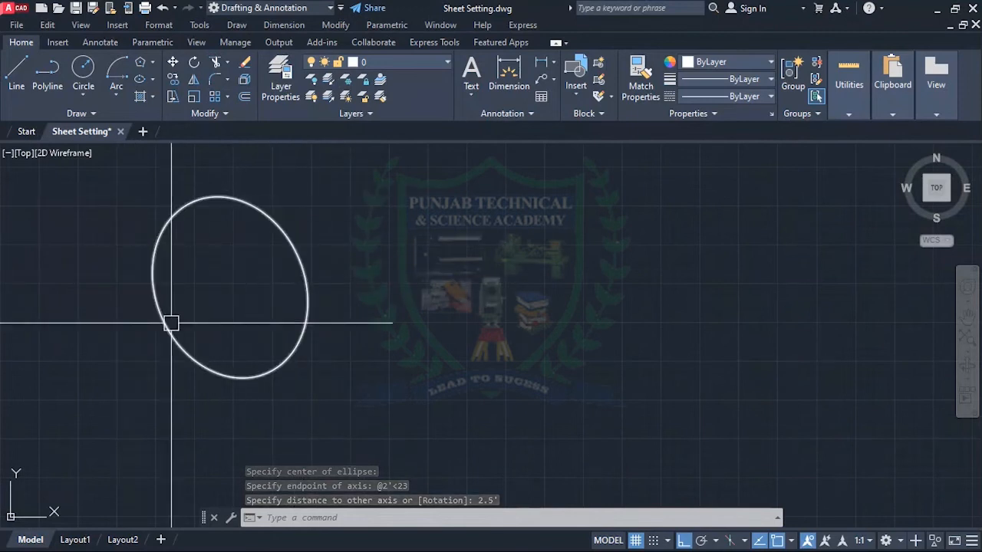
Step: Draw a second ellipse to the right of the first by axis endpoints, with a 2' horizontal axis and an other-axis distance of 1.25'
{"action": "scroll", "coordinate": [180, 284], "scroll_direction": "up", "scroll_amount": 4}
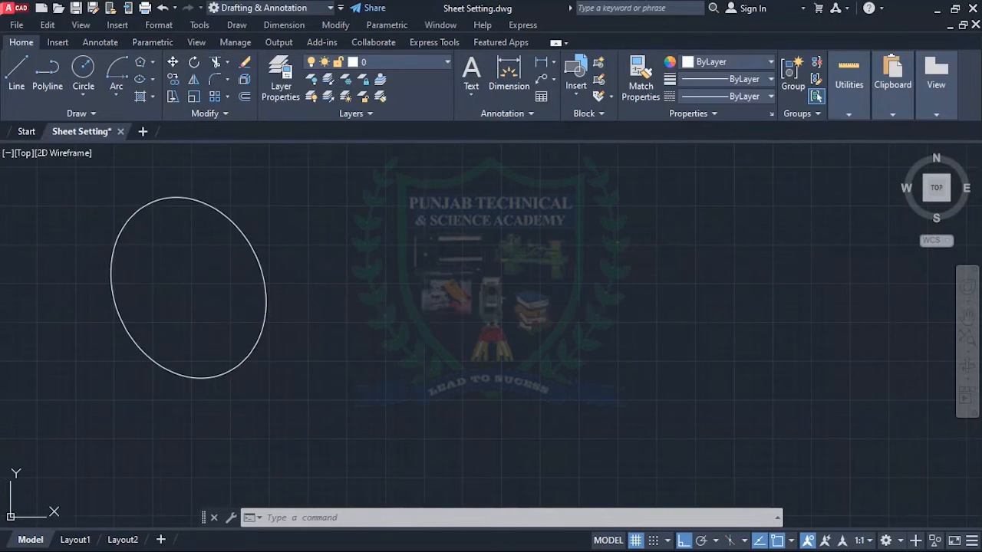
{"action": "key", "text": "space"}
{"action": "left_click", "coordinate": [408, 301]}
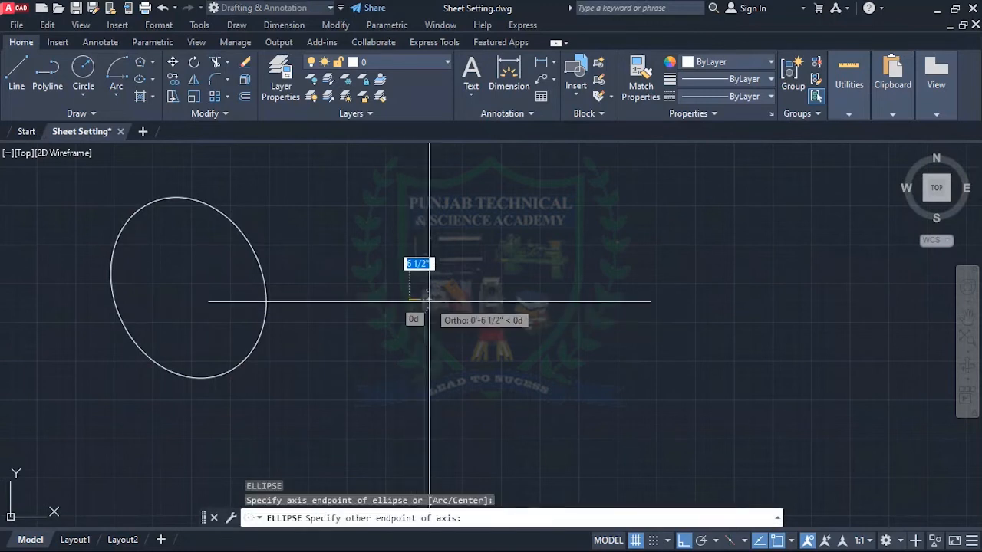
{"action": "scroll", "coordinate": [440, 302], "scroll_direction": "up", "scroll_amount": 3}
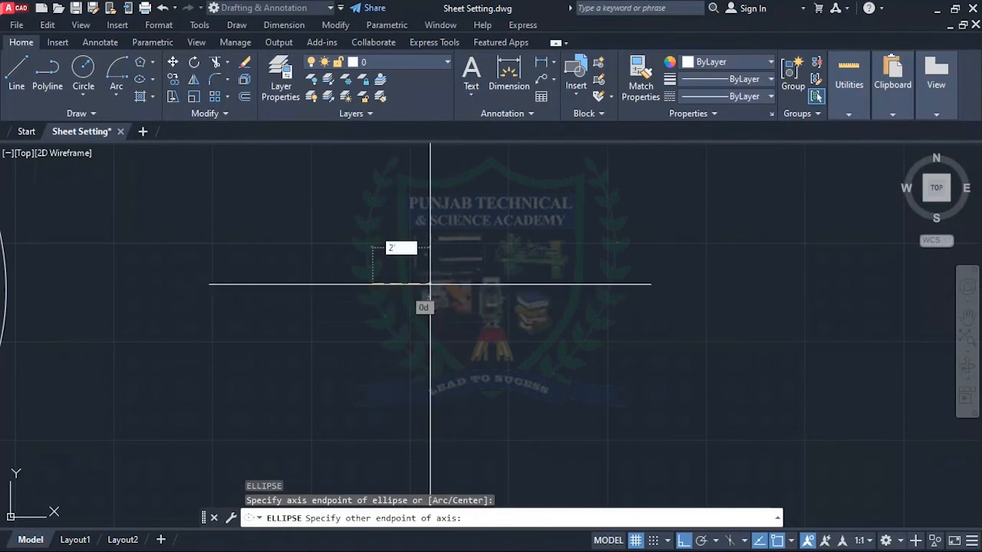
{"action": "key", "text": "Return"}
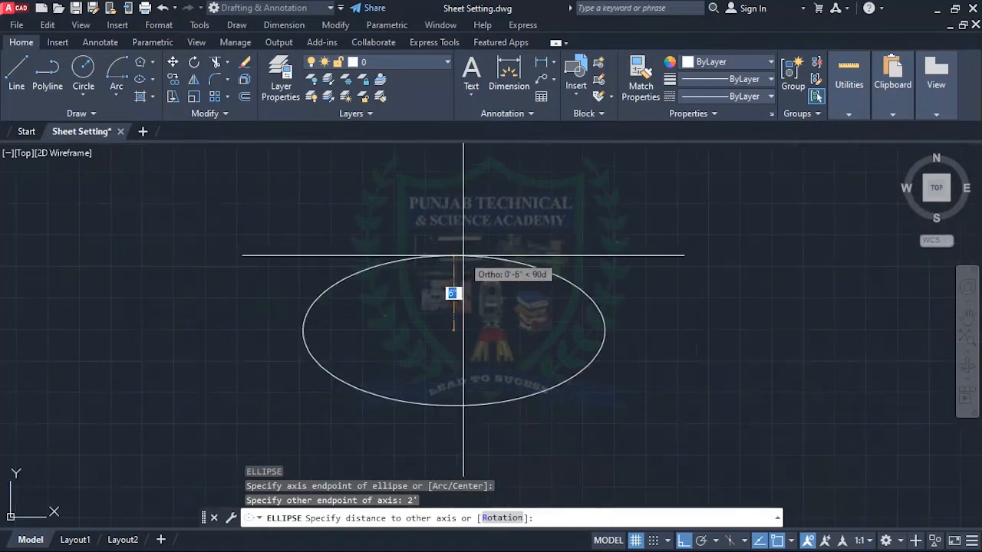
{"action": "scroll", "coordinate": [450, 230], "scroll_direction": "down", "scroll_amount": 4}
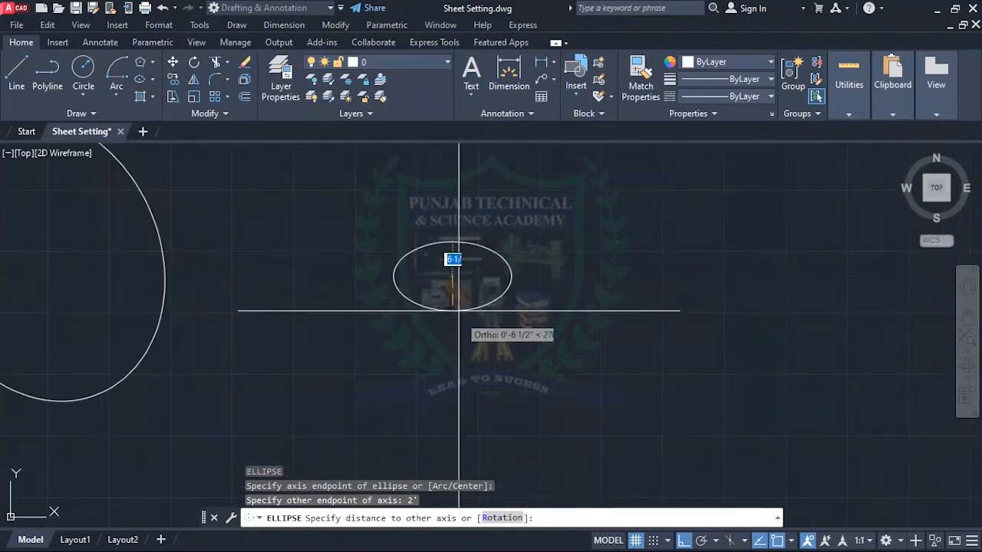
{"action": "scroll", "coordinate": [464, 315], "scroll_direction": "down", "scroll_amount": 4}
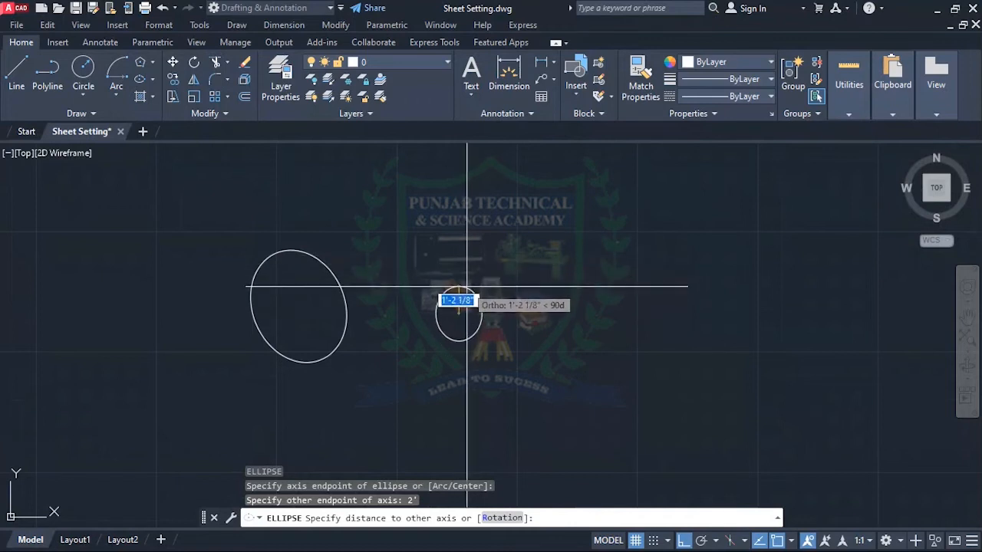
{"action": "key", "text": "Return"}
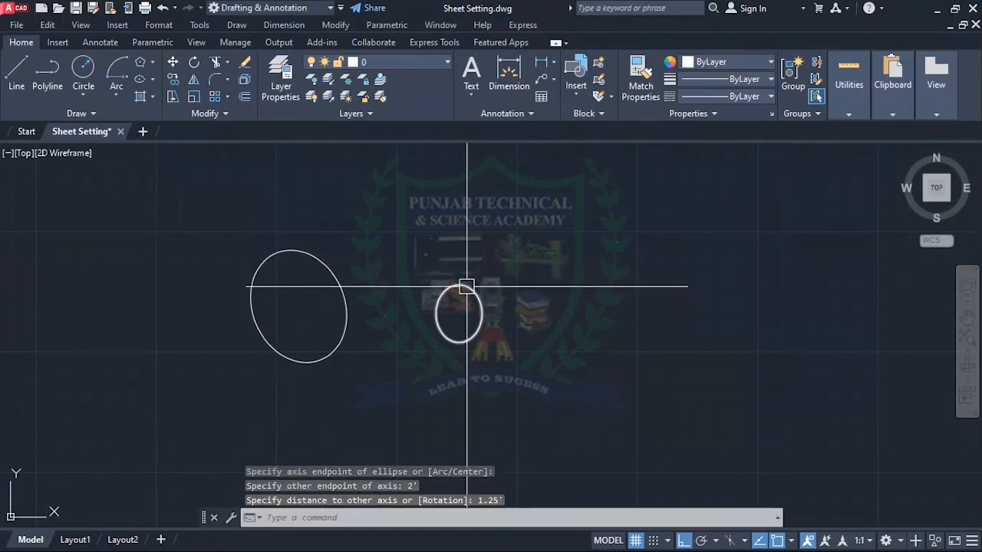
Step: Examine the two ellipses up close and compare their sizes and orientations
{"action": "scroll", "coordinate": [491, 290], "scroll_direction": "up", "scroll_amount": 6}
{"action": "scroll", "coordinate": [464, 281], "scroll_direction": "down", "scroll_amount": 6}
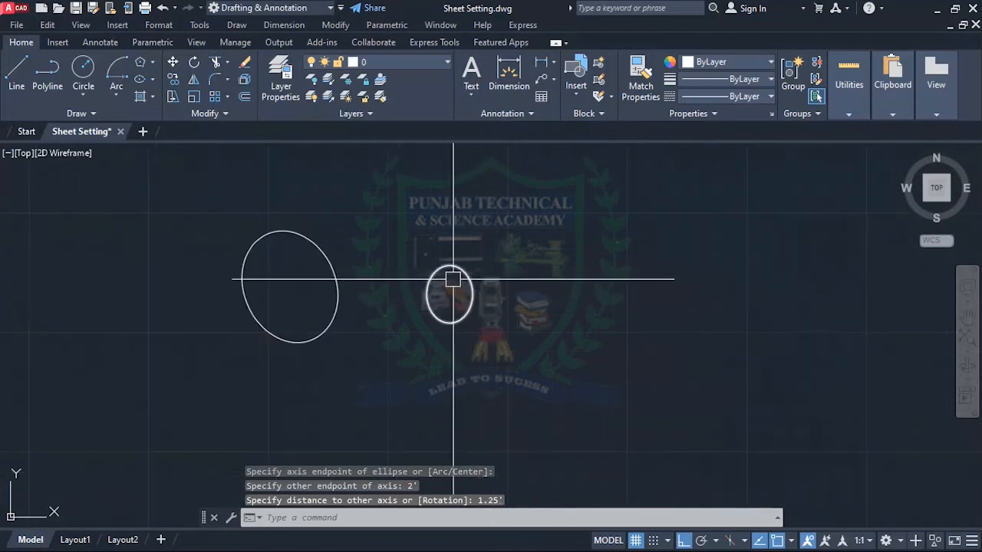
{"action": "scroll", "coordinate": [445, 281], "scroll_direction": "up", "scroll_amount": 4}
{"action": "scroll", "coordinate": [452, 290], "scroll_direction": "down", "scroll_amount": 4}
{"action": "scroll", "coordinate": [392, 316], "scroll_direction": "down", "scroll_amount": 6}
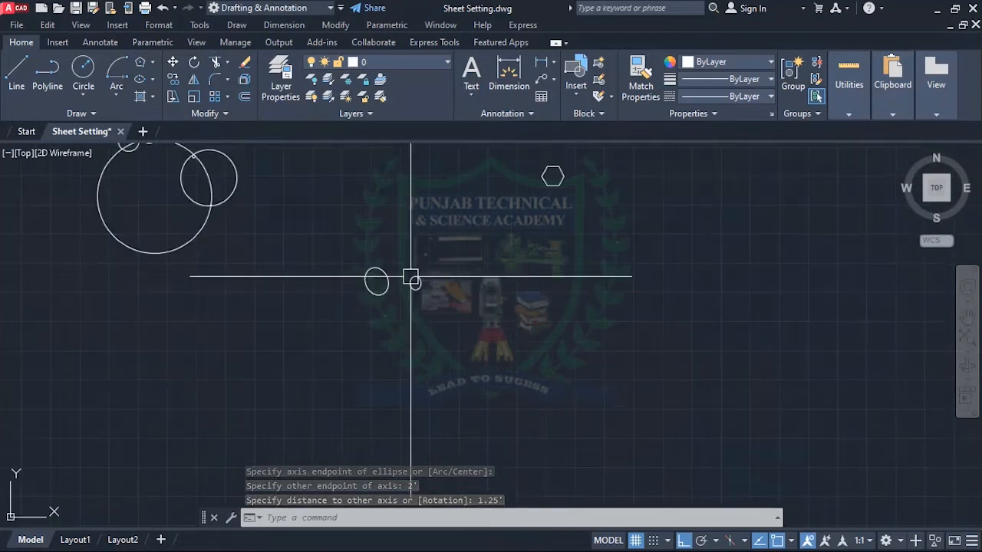
{"action": "scroll", "coordinate": [353, 281], "scroll_direction": "up", "scroll_amount": 4}
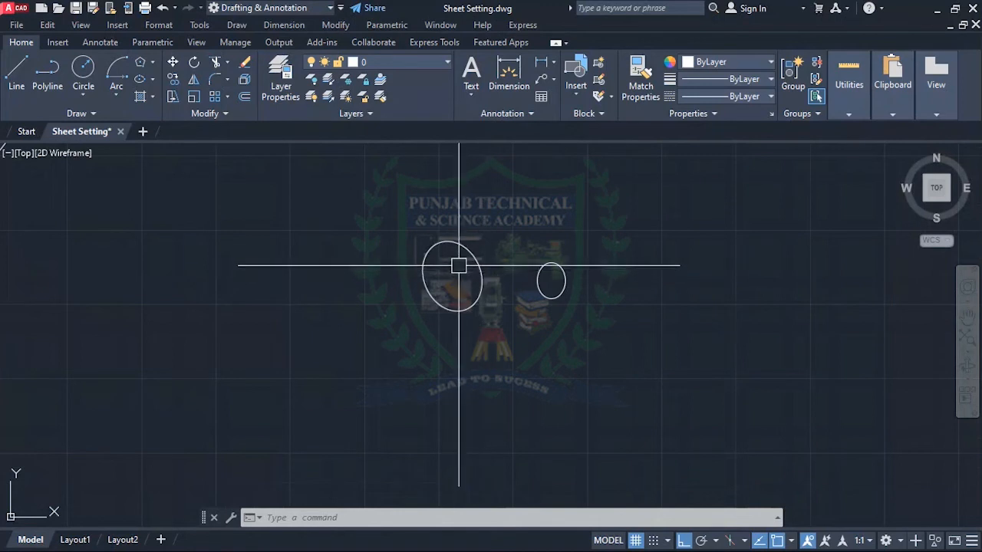
{"action": "scroll", "coordinate": [516, 276], "scroll_direction": "up", "scroll_amount": 3}
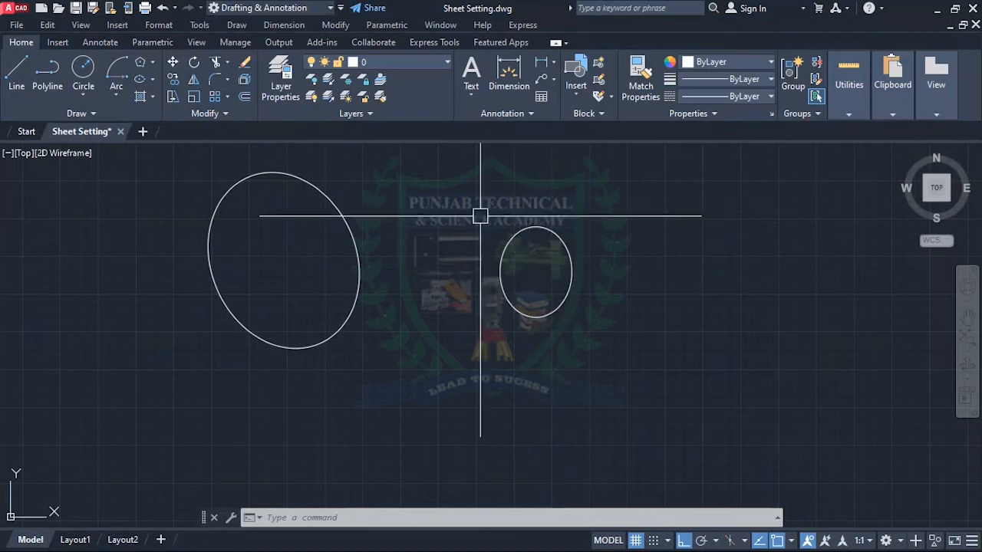
{"action": "scroll", "coordinate": [482, 214], "scroll_direction": "down", "scroll_amount": 5}
{"action": "scroll", "coordinate": [448, 232], "scroll_direction": "up", "scroll_amount": 2}
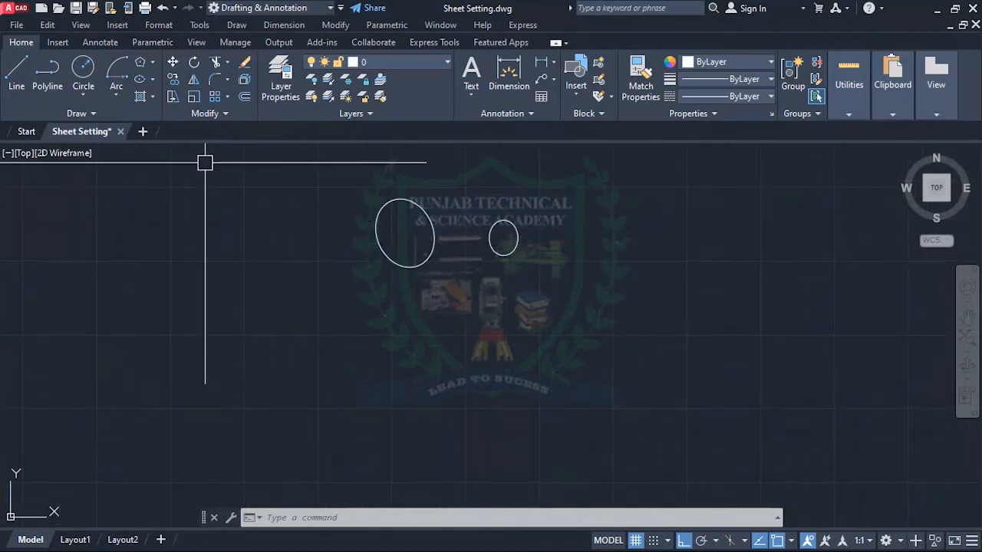
Step: Draw a third, upright ellipse freehand with the Axis, End method, below and to the left of the two ellipses
{"action": "left_click", "coordinate": [153, 80]}
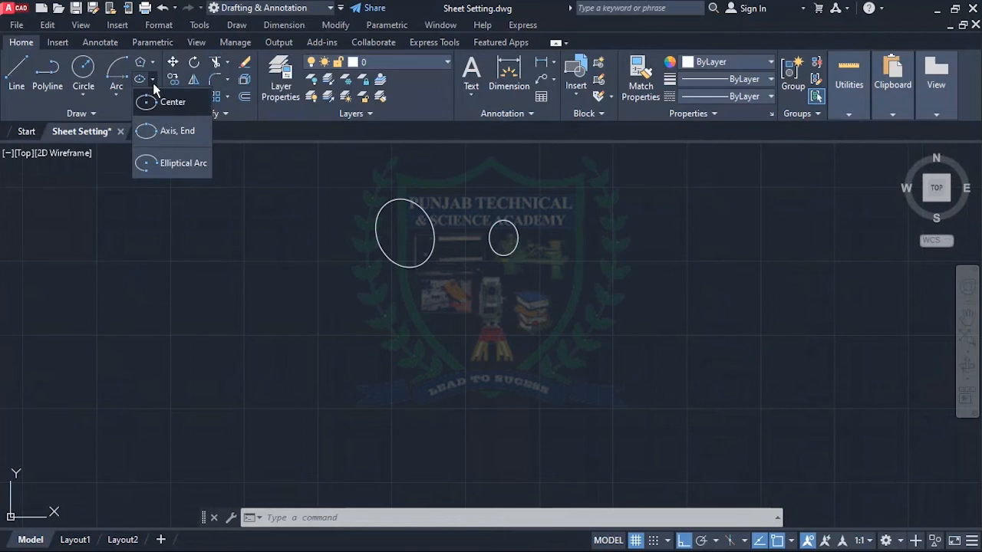
{"action": "left_click", "coordinate": [176, 132]}
{"action": "scroll", "coordinate": [262, 219], "scroll_direction": "down", "scroll_amount": 2}
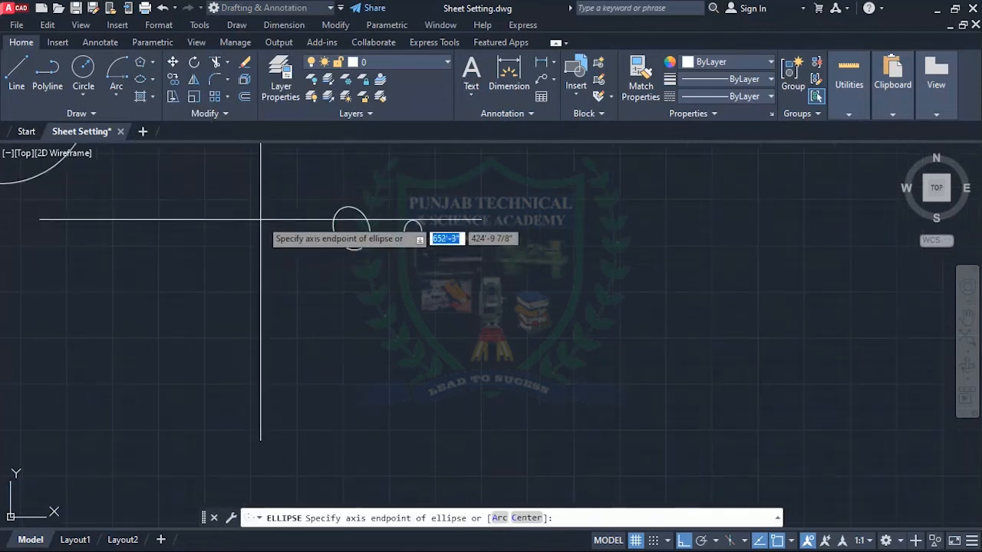
{"action": "left_click", "coordinate": [273, 325]}
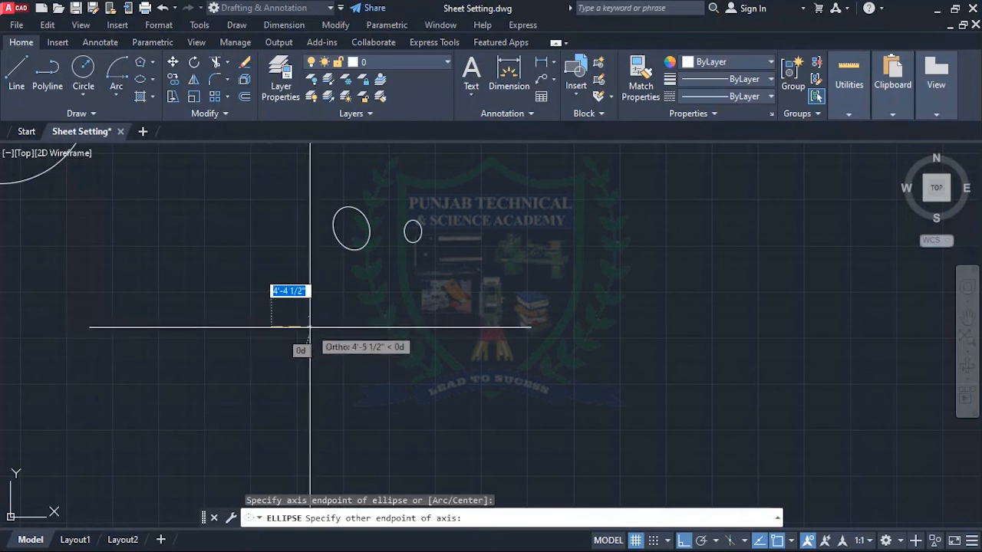
{"action": "left_click", "coordinate": [299, 328]}
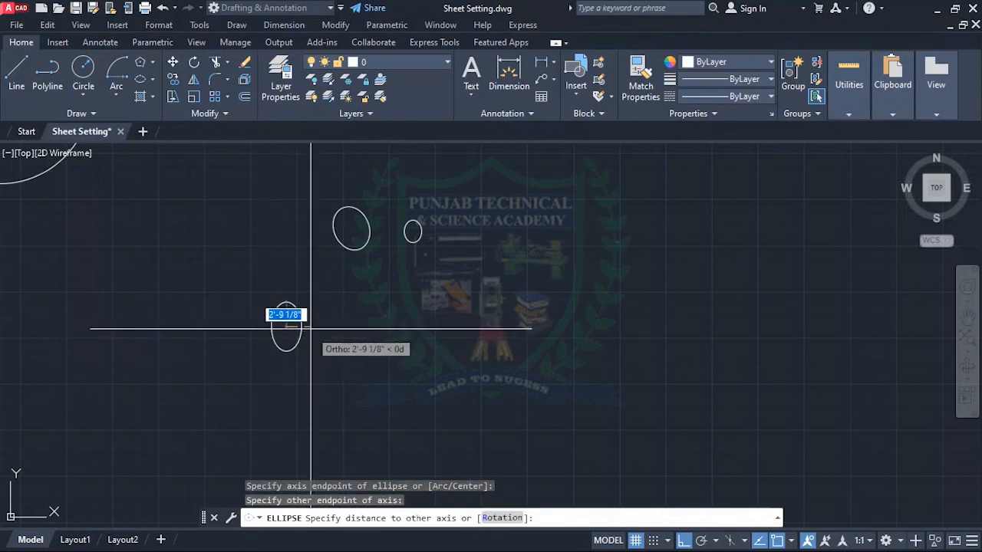
{"action": "left_click", "coordinate": [306, 306]}
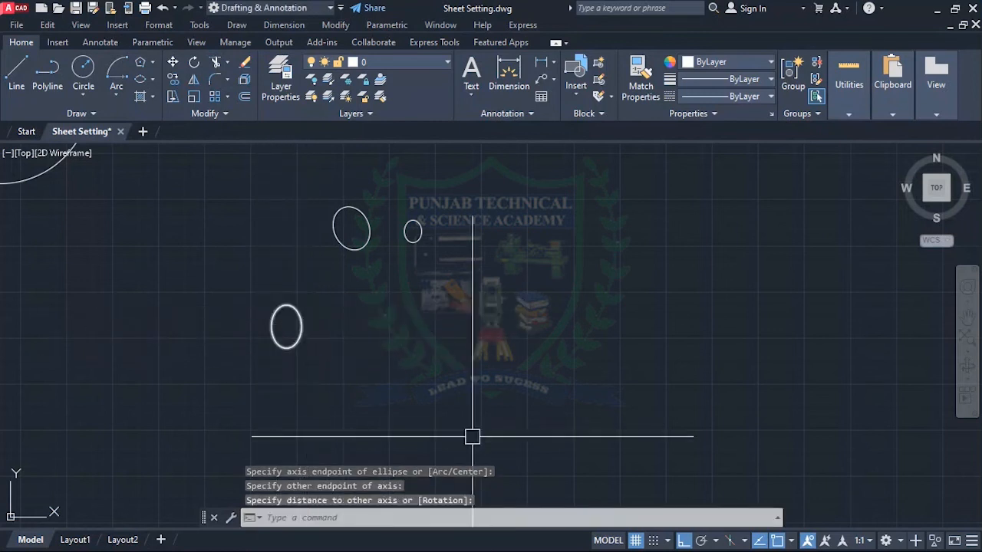
Step: Examine the third ellipse and look over all the ellipses alongside the circles, polygons and rectangles drawn earlier
{"action": "scroll", "coordinate": [334, 331], "scroll_direction": "up", "scroll_amount": 4}
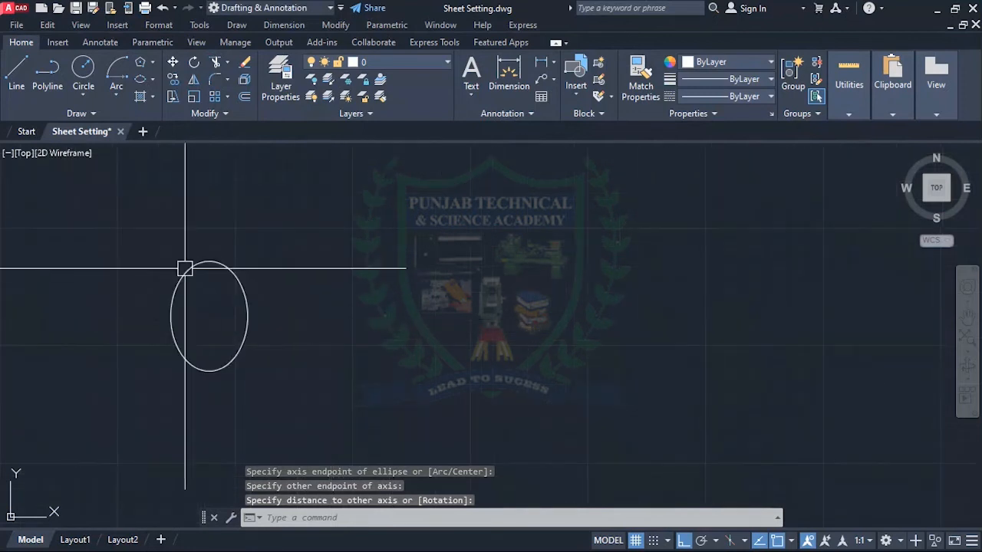
{"action": "scroll", "coordinate": [181, 269], "scroll_direction": "down", "scroll_amount": 4}
{"action": "scroll", "coordinate": [203, 270], "scroll_direction": "down", "scroll_amount": 2}
{"action": "scroll", "coordinate": [271, 281], "scroll_direction": "down", "scroll_amount": 2}
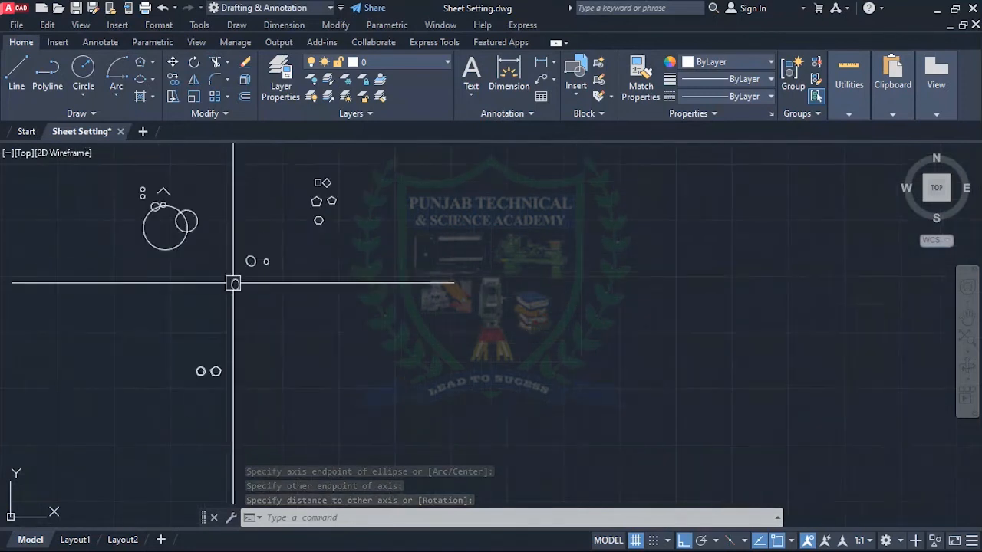
{"action": "scroll", "coordinate": [233, 281], "scroll_direction": "up", "scroll_amount": 2}
{"action": "scroll", "coordinate": [210, 234], "scroll_direction": "down", "scroll_amount": 4}
{"action": "scroll", "coordinate": [237, 257], "scroll_direction": "down", "scroll_amount": 2}
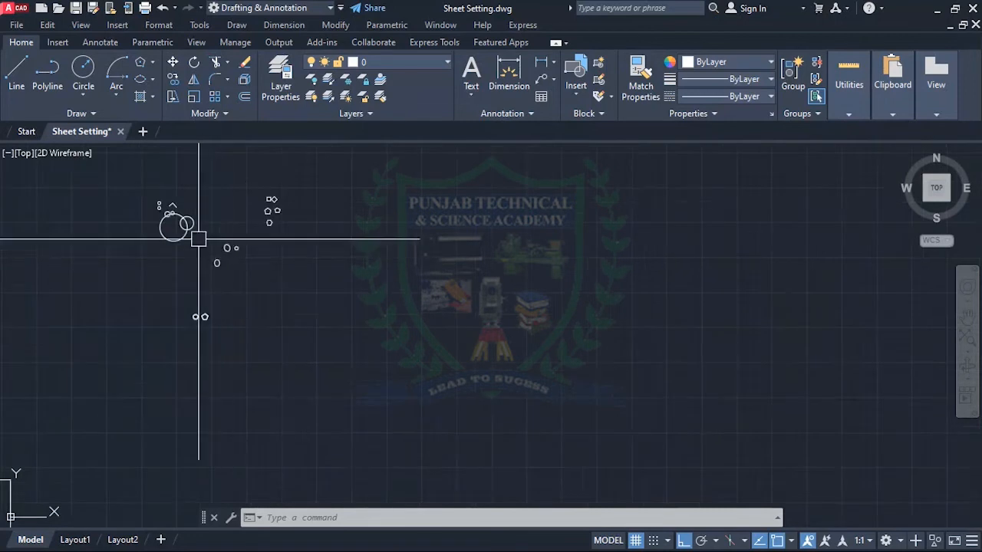
{"action": "scroll", "coordinate": [198, 238], "scroll_direction": "up", "scroll_amount": 4}
{"action": "scroll", "coordinate": [257, 263], "scroll_direction": "down", "scroll_amount": 3}
{"action": "scroll", "coordinate": [274, 291], "scroll_direction": "up", "scroll_amount": 3}
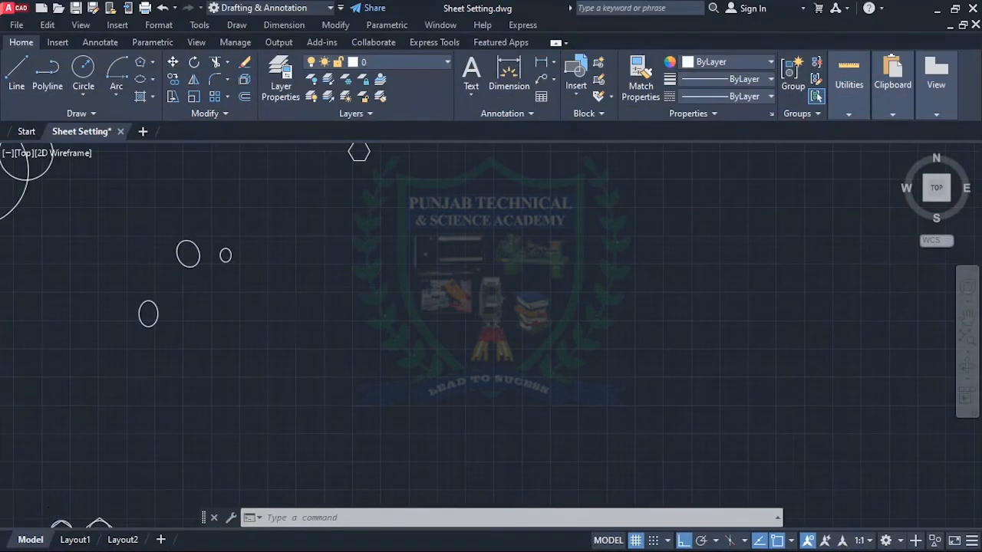
{"action": "scroll", "coordinate": [312, 357], "scroll_direction": "up", "scroll_amount": 2}
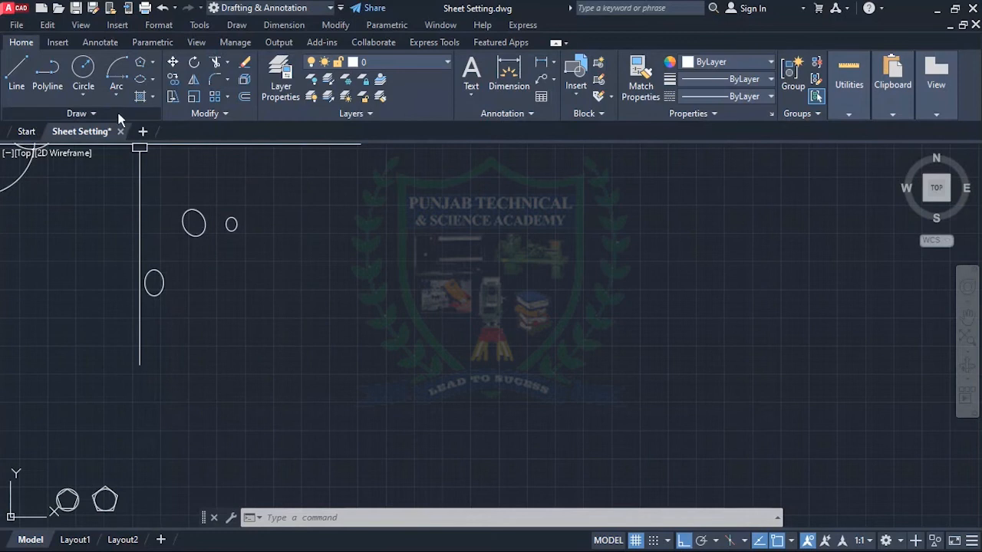
{"action": "left_click", "coordinate": [119, 90]}
{"action": "left_click", "coordinate": [147, 128]}
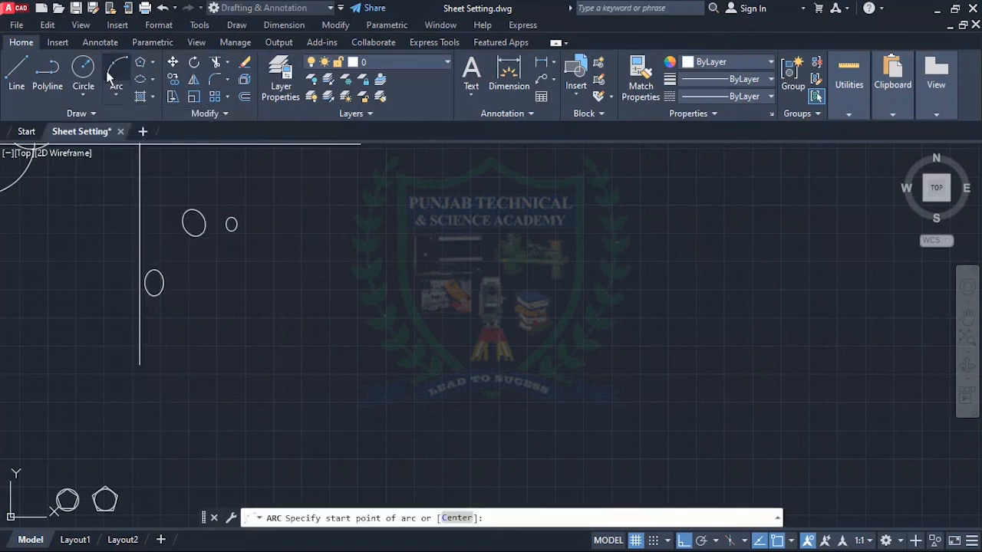
{"action": "key", "text": "Escape"}
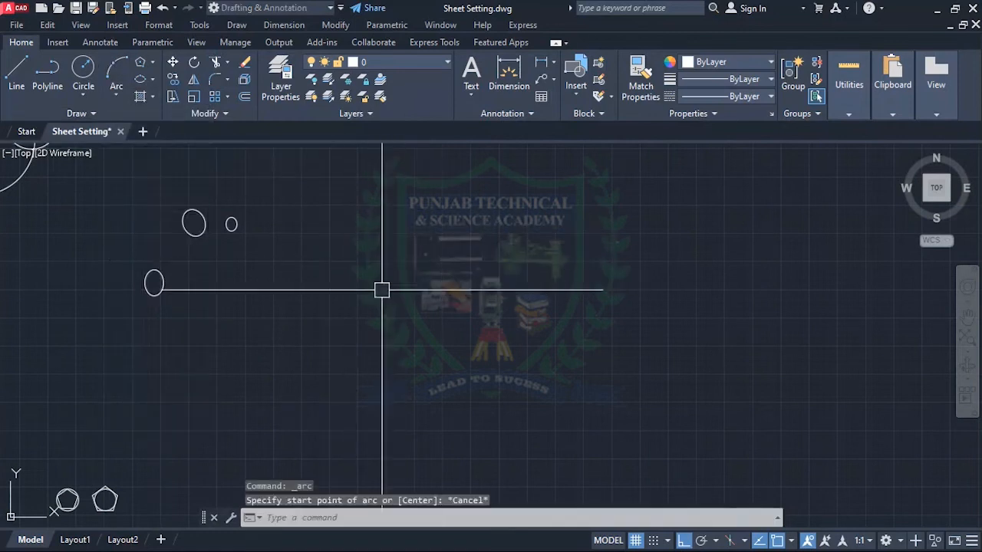
Step: Draw a freehand horizontal line in the empty area to the right of the ellipses
{"action": "type", "text": "l"}
{"action": "key", "text": "Return"}
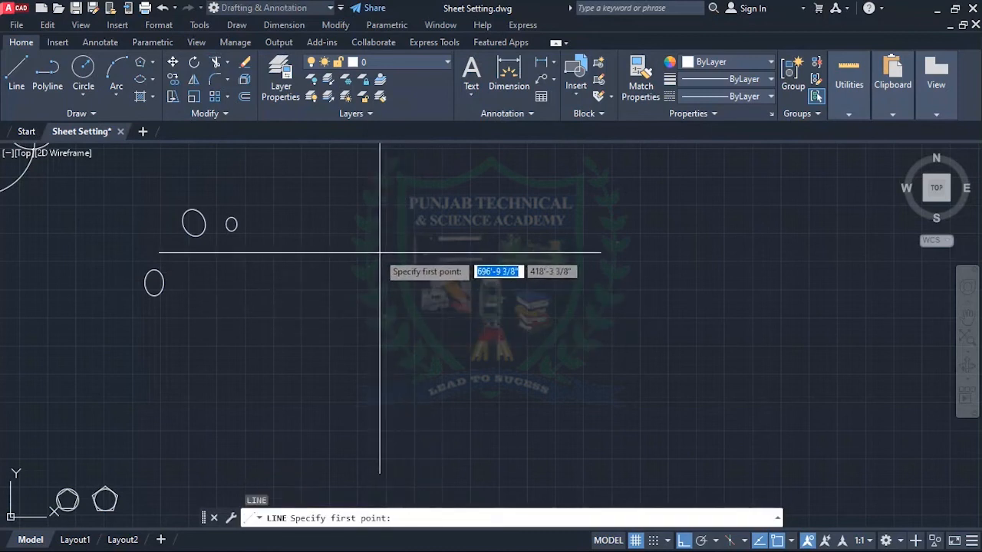
{"action": "left_click", "coordinate": [359, 233]}
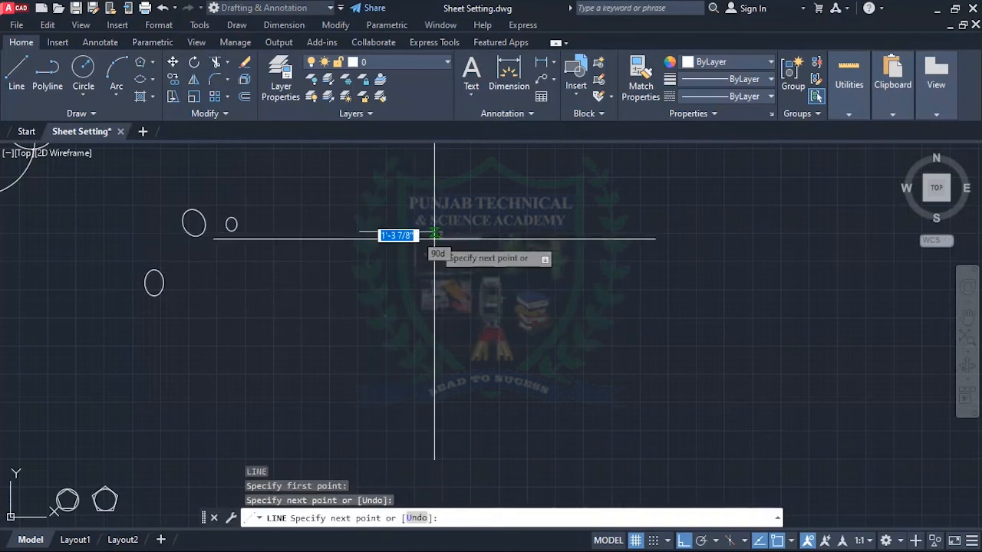
{"action": "key", "text": "space"}
Step: Draw two short vertical lines, one just beyond the horizontal line's right end and one below the line near that end
{"action": "key", "text": "space"}
{"action": "left_click", "coordinate": [471, 249]}
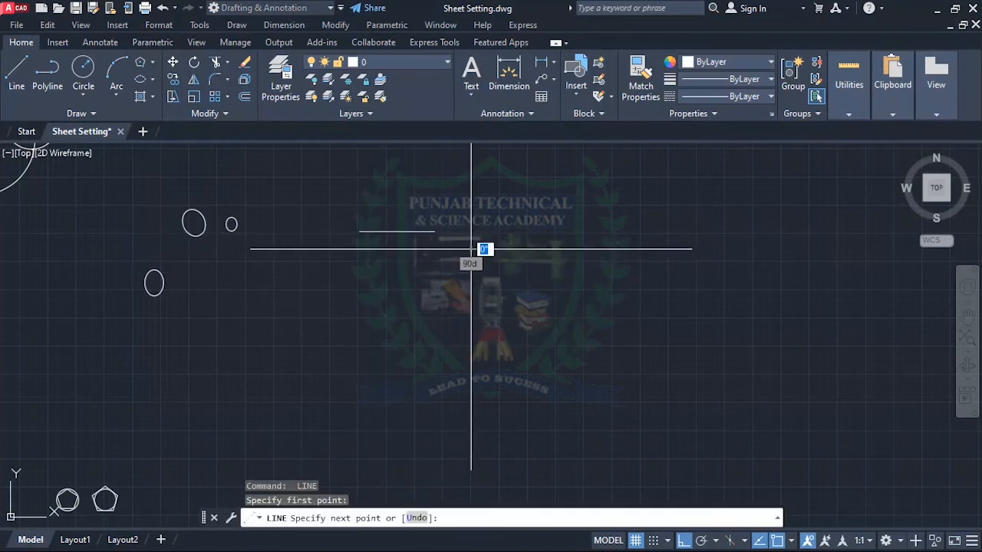
{"action": "left_click", "coordinate": [461, 205]}
{"action": "key", "text": "space"}
{"action": "key", "text": "space"}
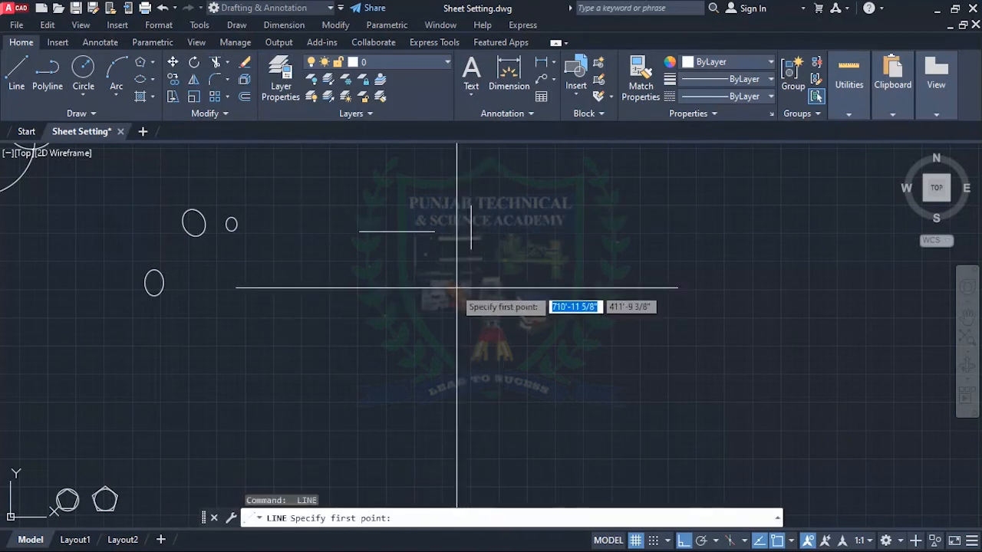
{"action": "left_click", "coordinate": [422, 285]}
{"action": "left_click", "coordinate": [422, 310]}
{"action": "key", "text": "space"}
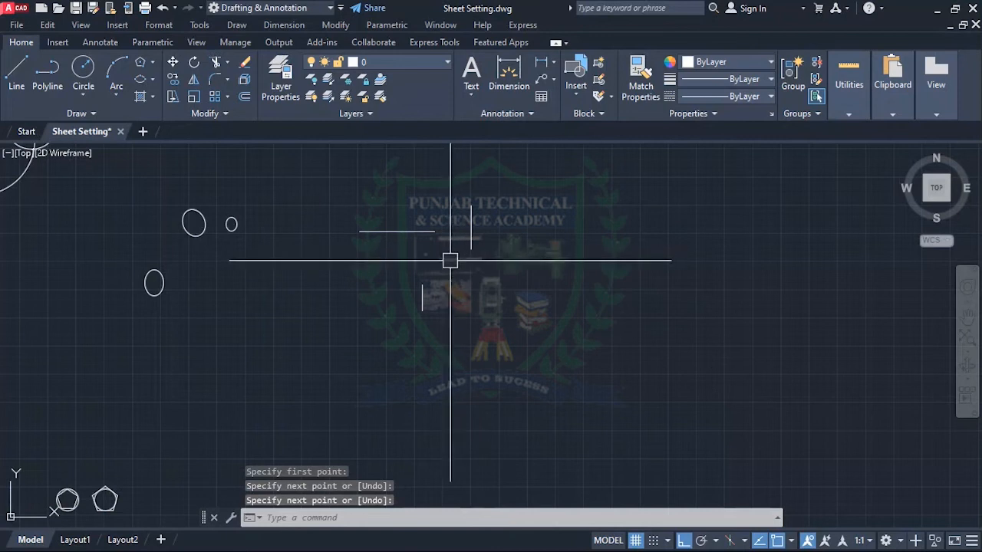
Step: Draw a three-point arc from the horizontal line's right end through the right vertical line's lower end to the lower vertical line's upper end
{"action": "type", "text": "a"}
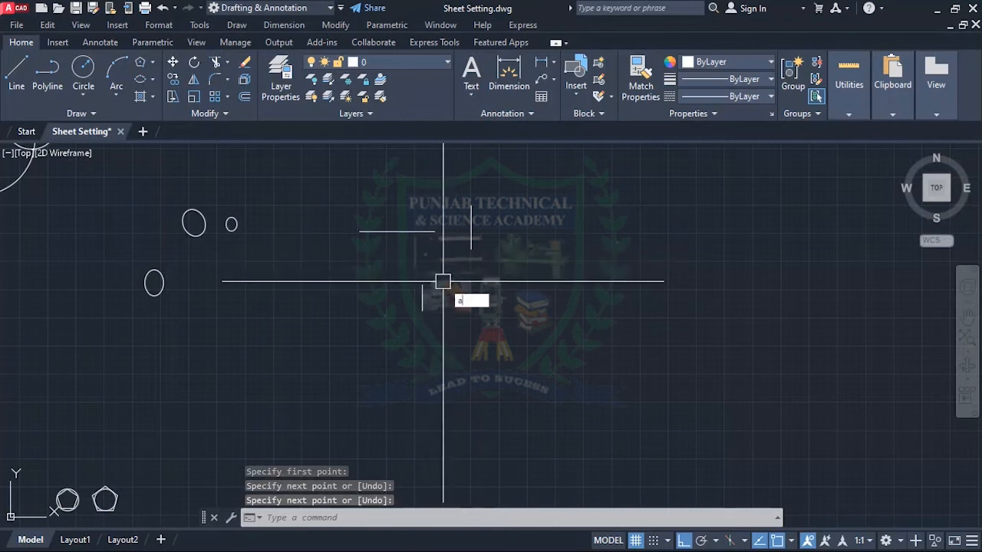
{"action": "key", "text": "space"}
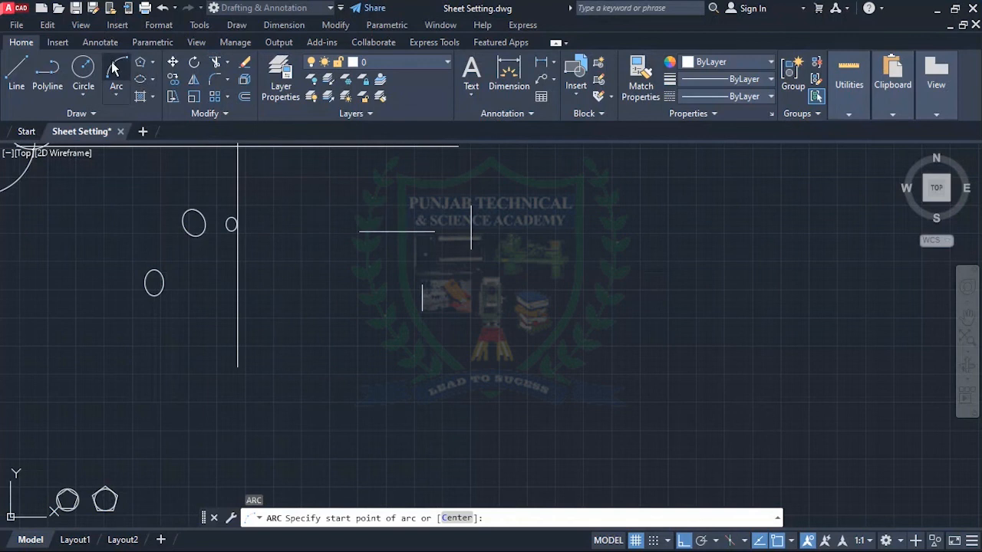
{"action": "left_click", "coordinate": [434, 231]}
{"action": "left_click", "coordinate": [471, 248]}
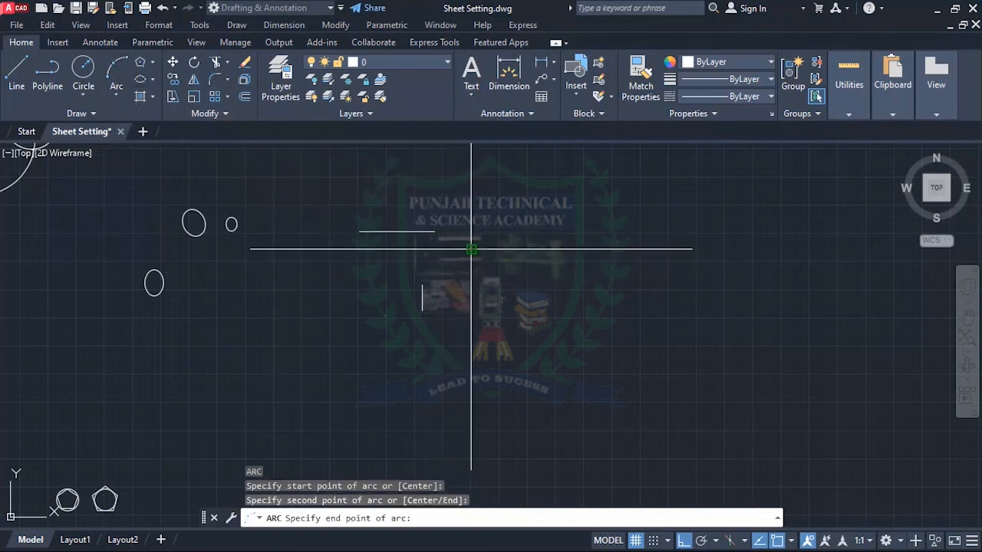
{"action": "left_click", "coordinate": [423, 289]}
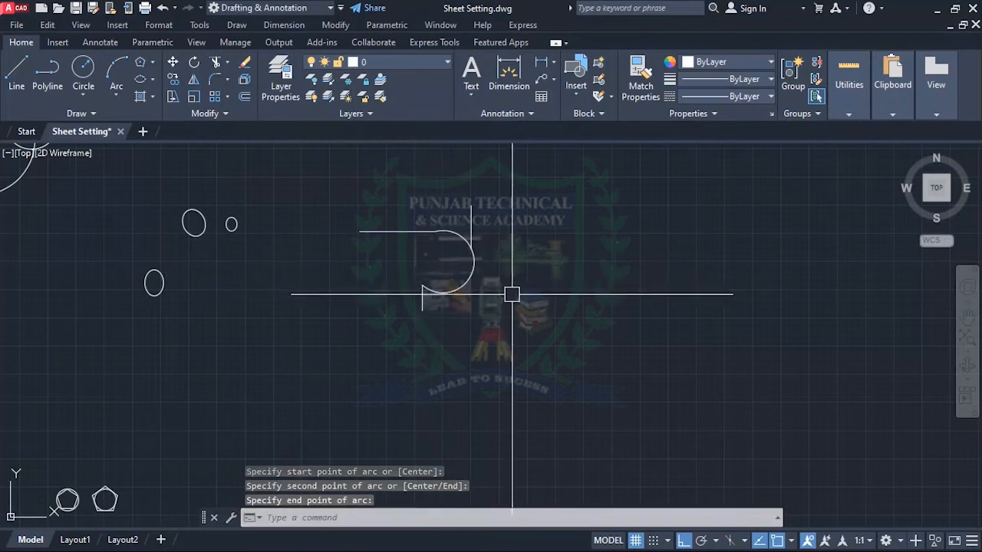
Step: Draw a second freehand horizontal line below and to the right of the finished arc
{"action": "scroll", "coordinate": [375, 253], "scroll_direction": "down", "scroll_amount": 2}
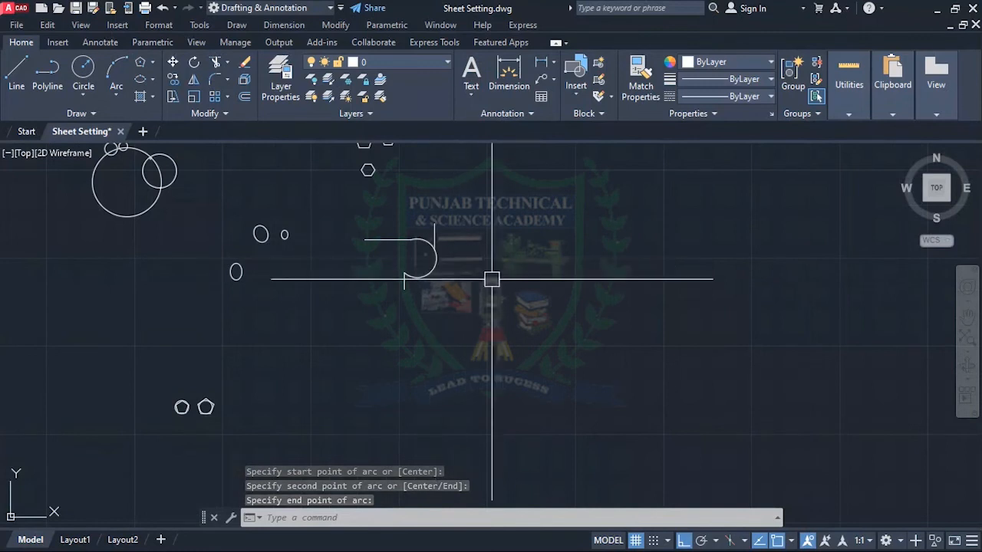
{"action": "scroll", "coordinate": [396, 206], "scroll_direction": "down", "scroll_amount": 2}
{"action": "scroll", "coordinate": [425, 236], "scroll_direction": "up", "scroll_amount": 2}
{"action": "scroll", "coordinate": [449, 290], "scroll_direction": "up", "scroll_amount": 2}
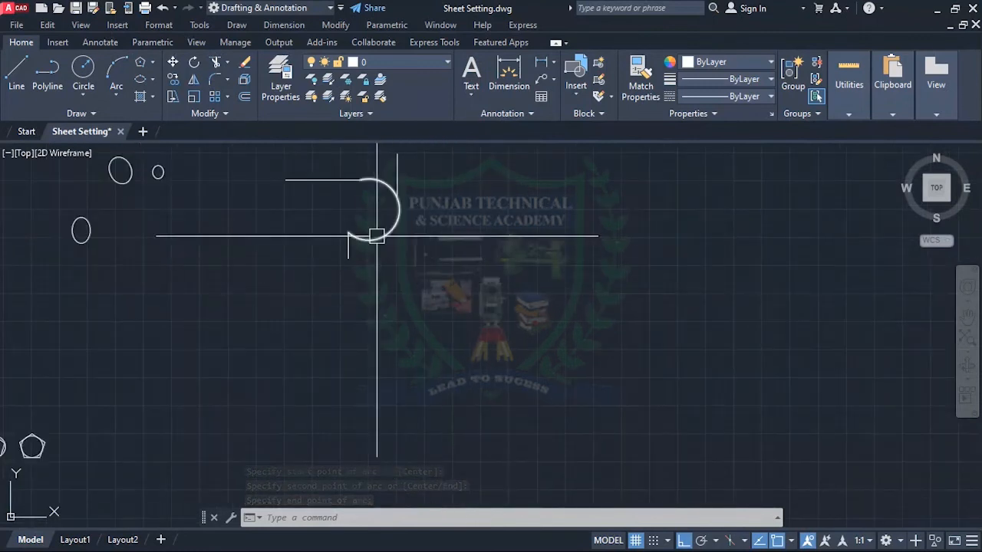
{"action": "scroll", "coordinate": [407, 243], "scroll_direction": "down", "scroll_amount": 3}
{"action": "scroll", "coordinate": [478, 263], "scroll_direction": "up", "scroll_amount": 1}
{"action": "type", "text": "l"}
{"action": "key", "text": "Return"}
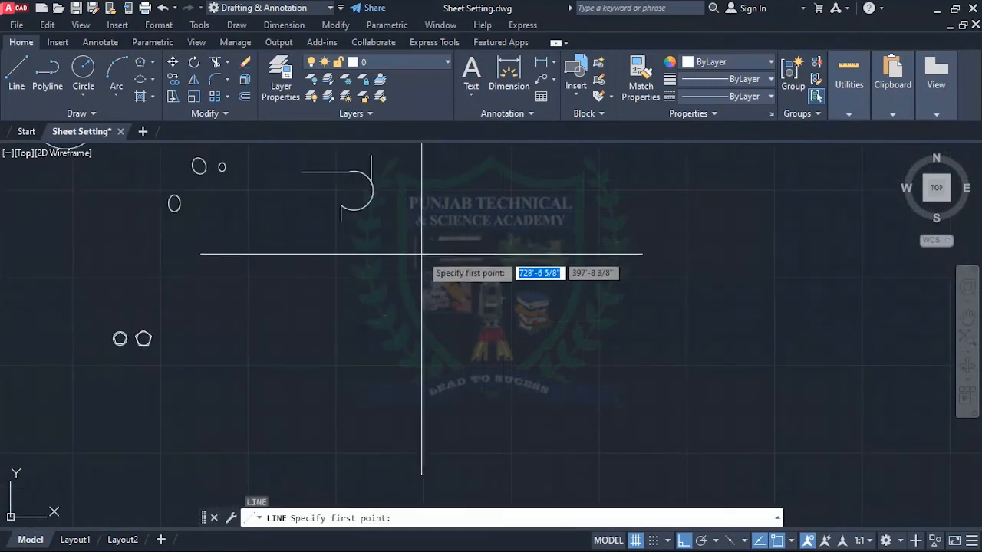
{"action": "left_click", "coordinate": [384, 260]}
{"action": "left_click", "coordinate": [446, 260]}
{"action": "key", "text": "Return"}
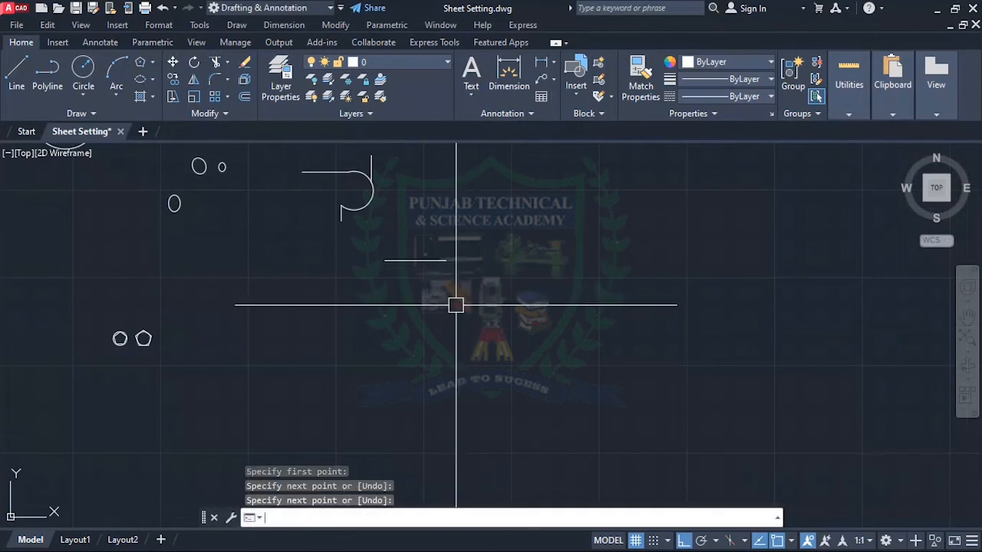
Step: Draw a short vertical line below the new horizontal line, slightly inside its right end
{"action": "key", "text": "Return"}
{"action": "left_click", "coordinate": [424, 295]}
{"action": "left_click", "coordinate": [424, 325]}
{"action": "key", "text": "Return"}
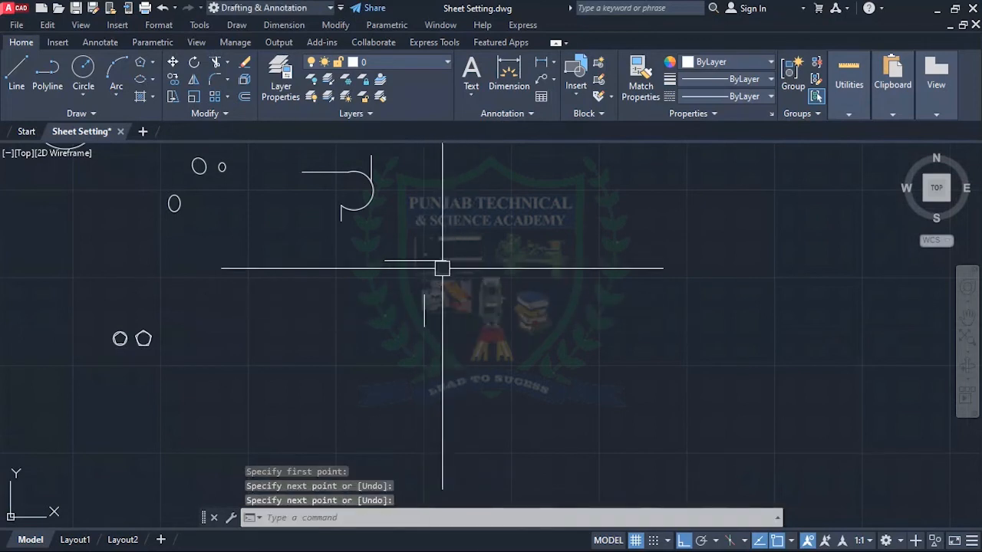
{"action": "type", "text": "a"}
{"action": "key", "text": "Return"}
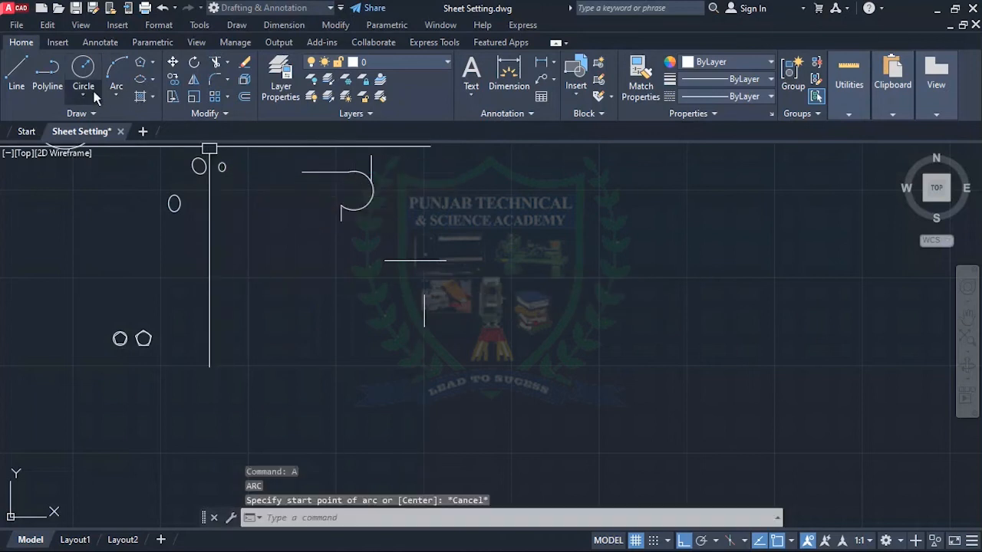
{"action": "key", "text": "Escape"}
{"action": "left_click", "coordinate": [116, 97]}
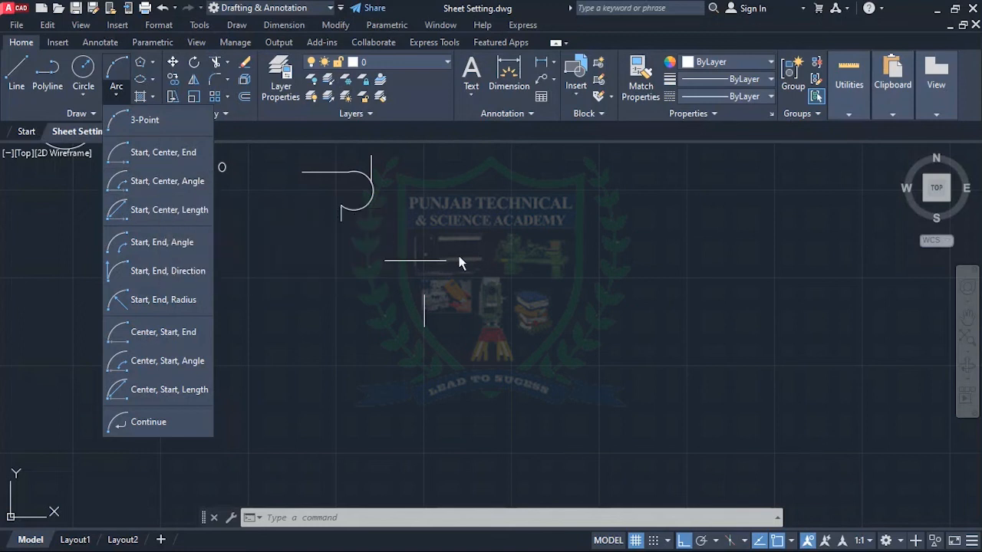
{"action": "left_click", "coordinate": [546, 227]}
{"action": "left_click", "coordinate": [542, 235]}
{"action": "left_click", "coordinate": [553, 233]}
Step: Draw two staggered horizontal lines to the right of the arc, the second one lower and starting beyond the first one's right end
{"action": "type", "text": "l"}
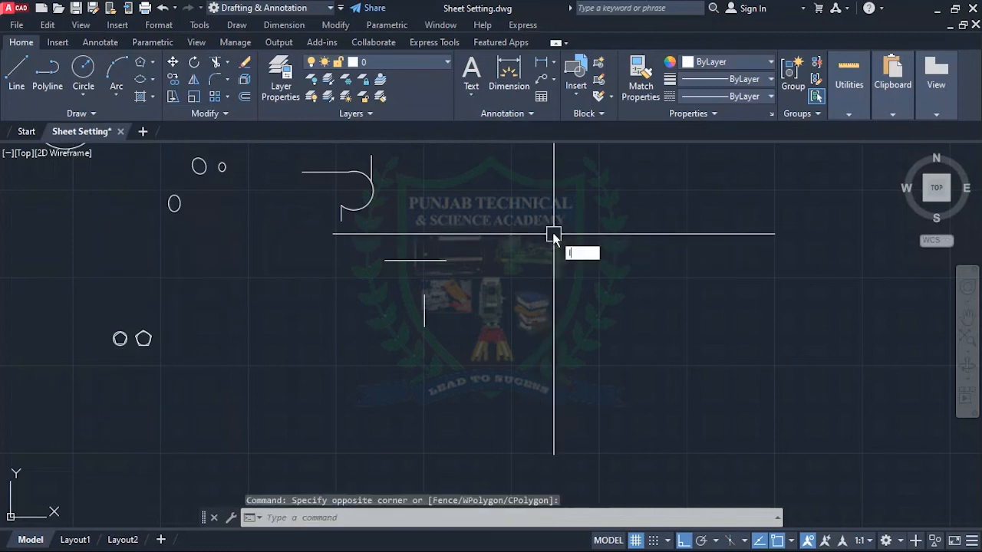
{"action": "key", "text": "Return"}
{"action": "left_click", "coordinate": [506, 204]}
{"action": "left_click", "coordinate": [554, 208]}
{"action": "key", "text": "Return"}
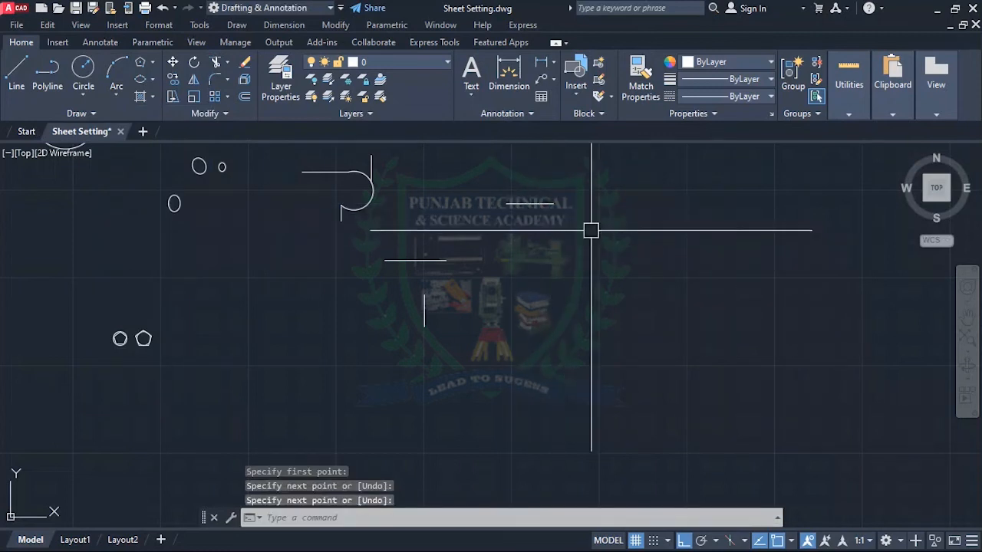
{"action": "key", "text": "Return"}
{"action": "left_click", "coordinate": [574, 231]}
{"action": "left_click", "coordinate": [635, 232]}
{"action": "key", "text": "Return"}
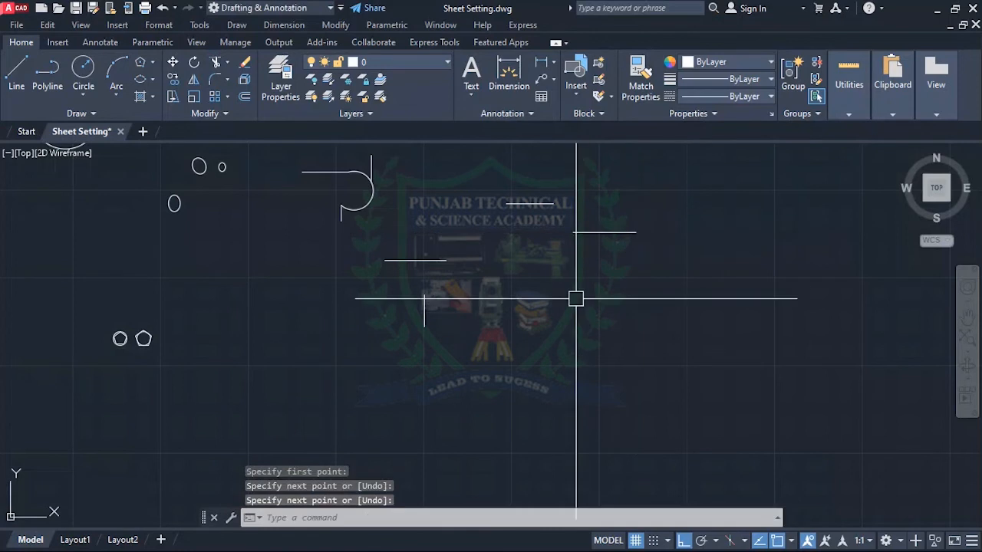
Step: Draw an arc from the upper staggered line's right end through the lower line's left end, setting its end point 27 straight below
{"action": "type", "text": "a"}
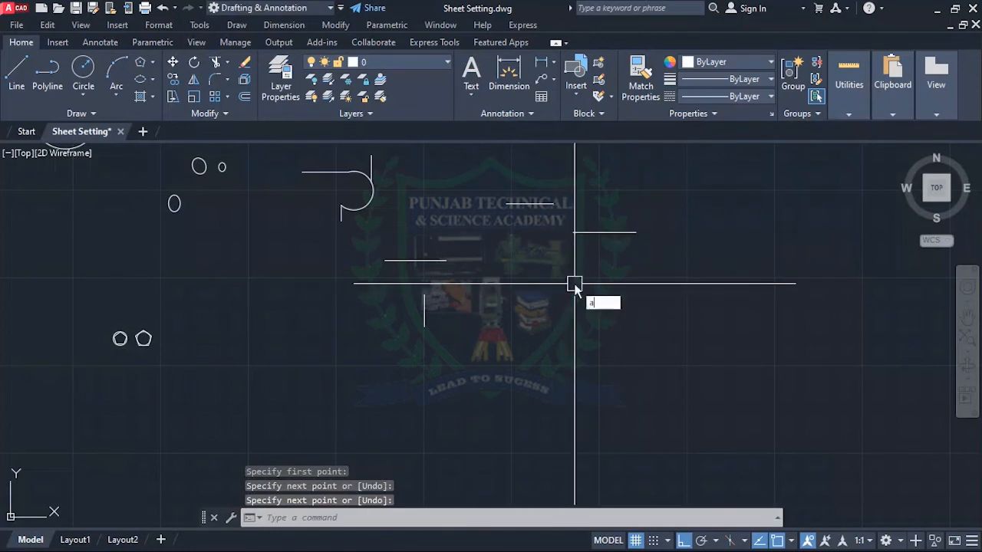
{"action": "key", "text": "Return"}
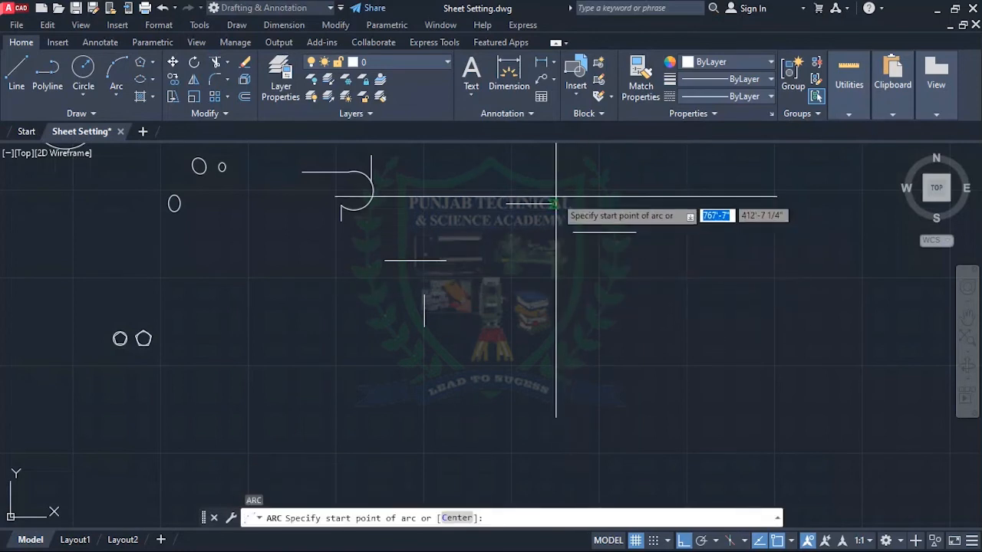
{"action": "left_click", "coordinate": [556, 202]}
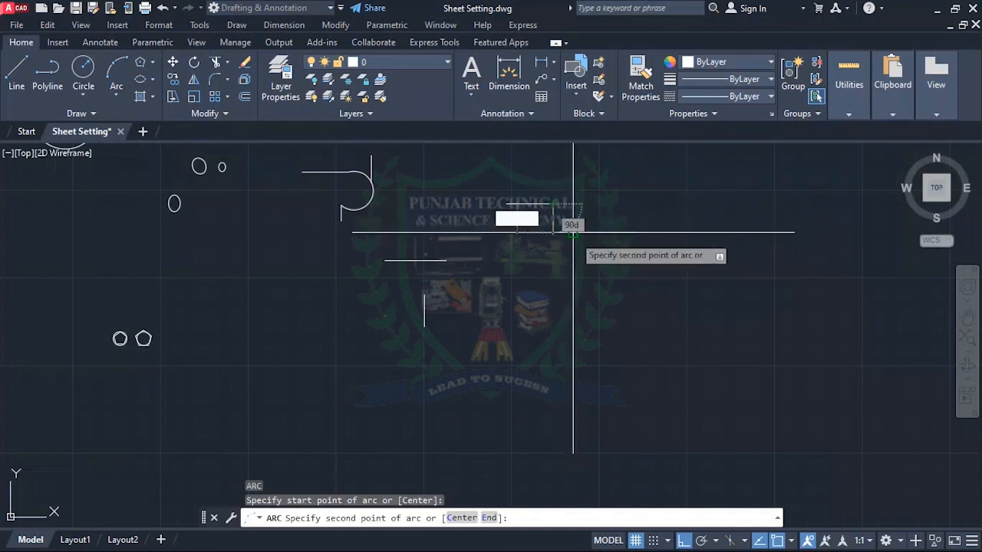
{"action": "left_click", "coordinate": [575, 232]}
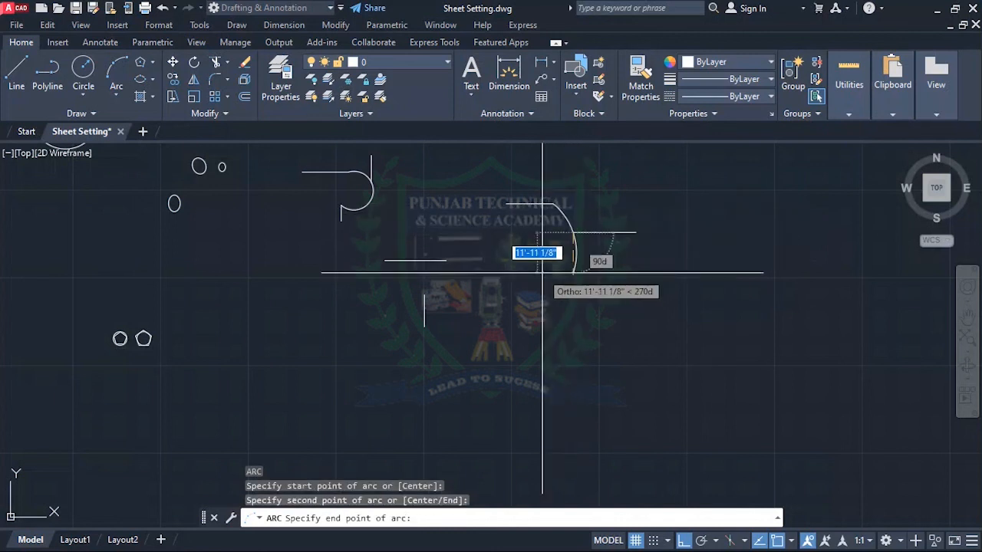
{"action": "key", "text": "F8"}
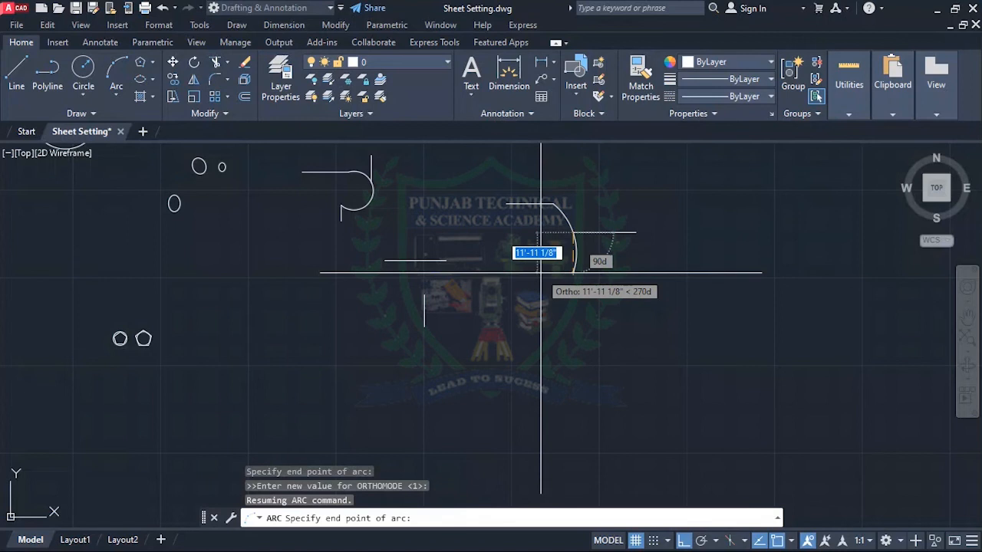
{"action": "type", "text": "27"}
{"action": "key", "text": "Return"}
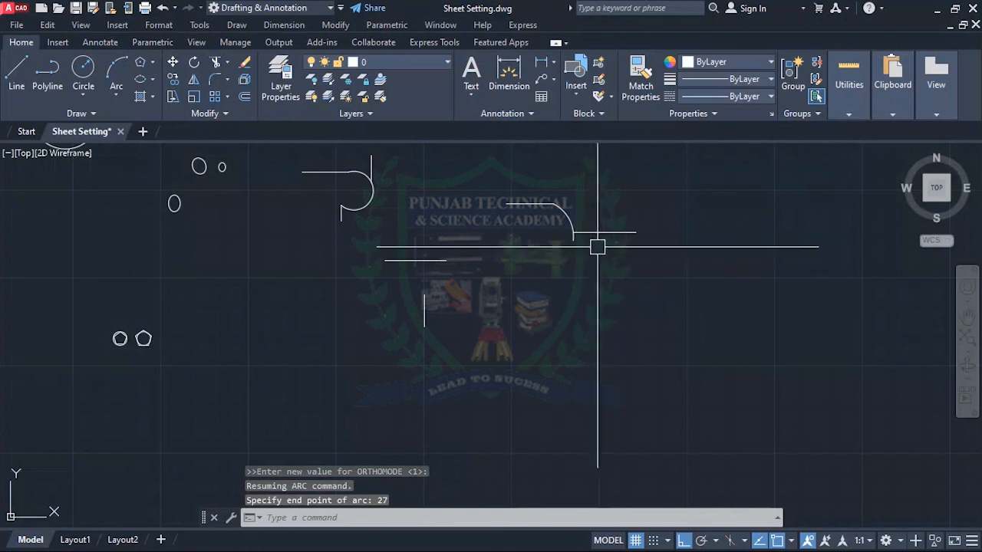
{"action": "left_click", "coordinate": [116, 96]}
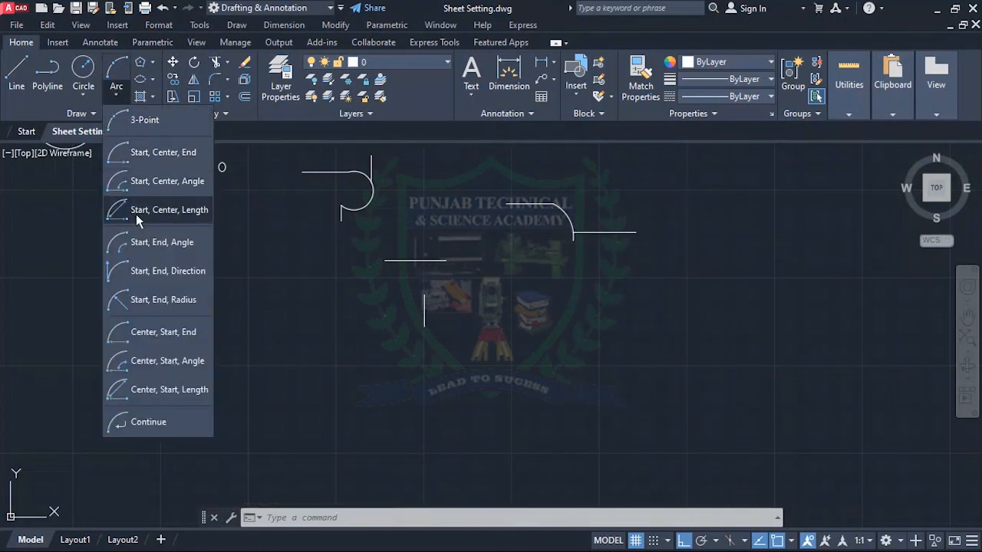
{"action": "left_click", "coordinate": [571, 261]}
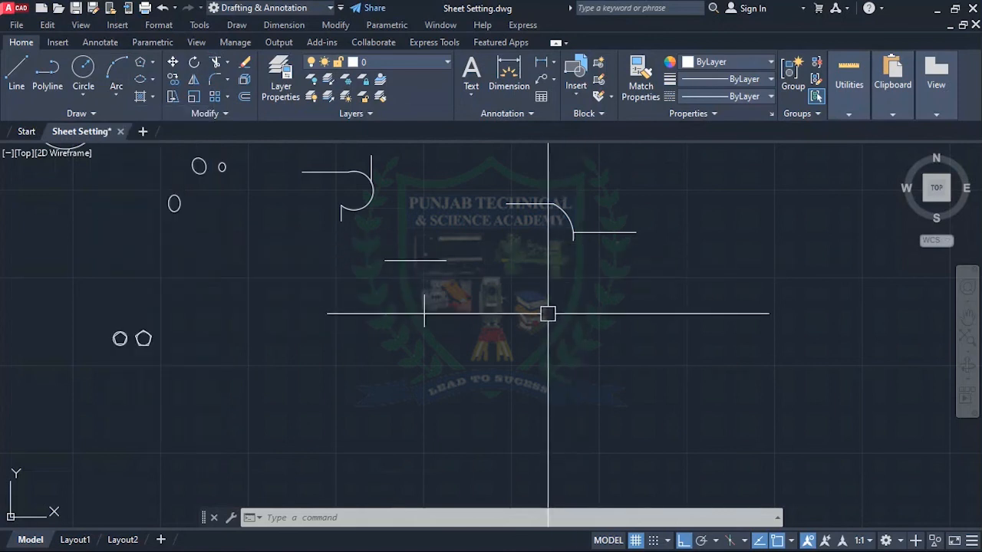
{"action": "type", "text": "a"}
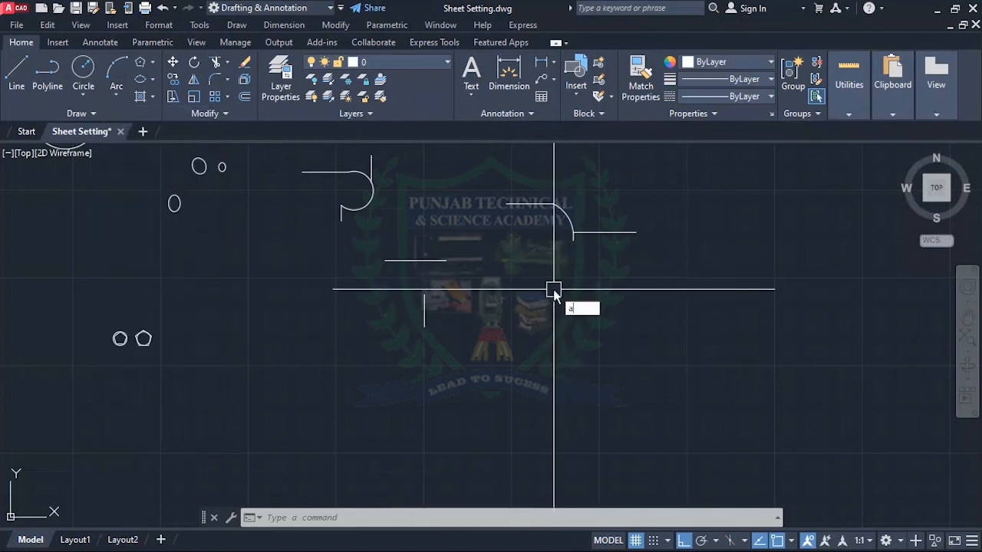
{"action": "key", "text": "Return"}
{"action": "left_click", "coordinate": [525, 284]}
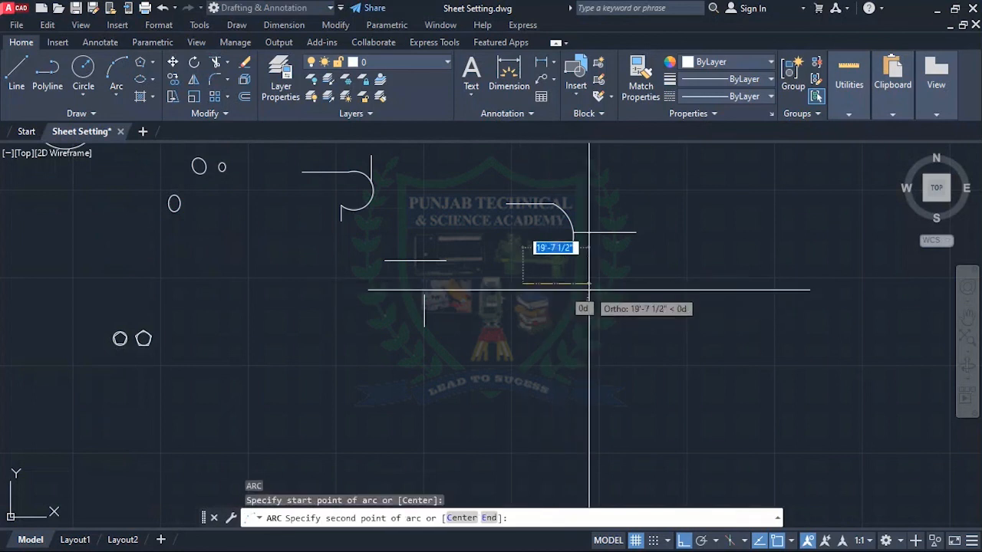
{"action": "left_click", "coordinate": [461, 518]}
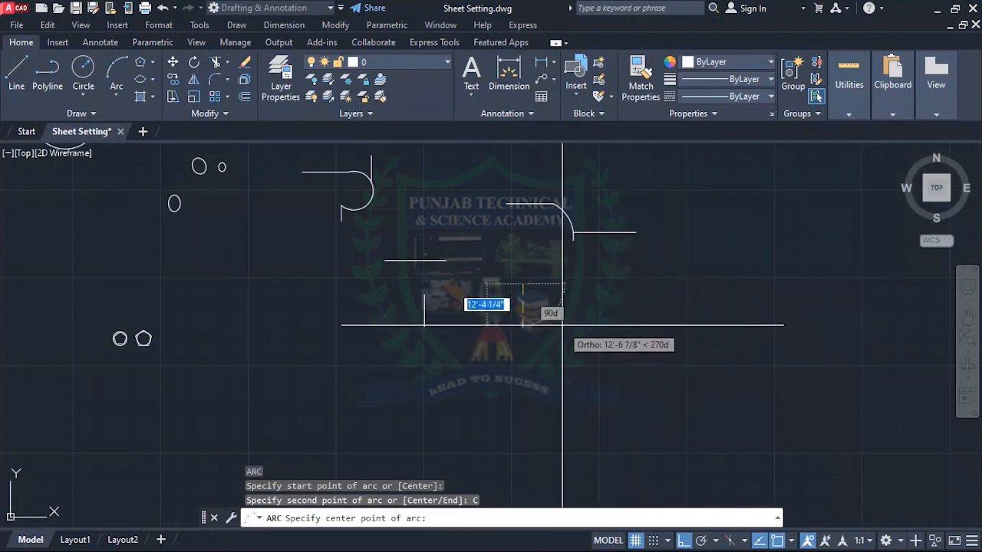
{"action": "key", "text": "Escape"}
{"action": "key", "text": "Escape"}
Step: Draw an arc by Start, Center, Angle with a 43 included angle, starting right of the lone horizontal line and centred below the staggered lines
{"action": "left_click", "coordinate": [115, 92]}
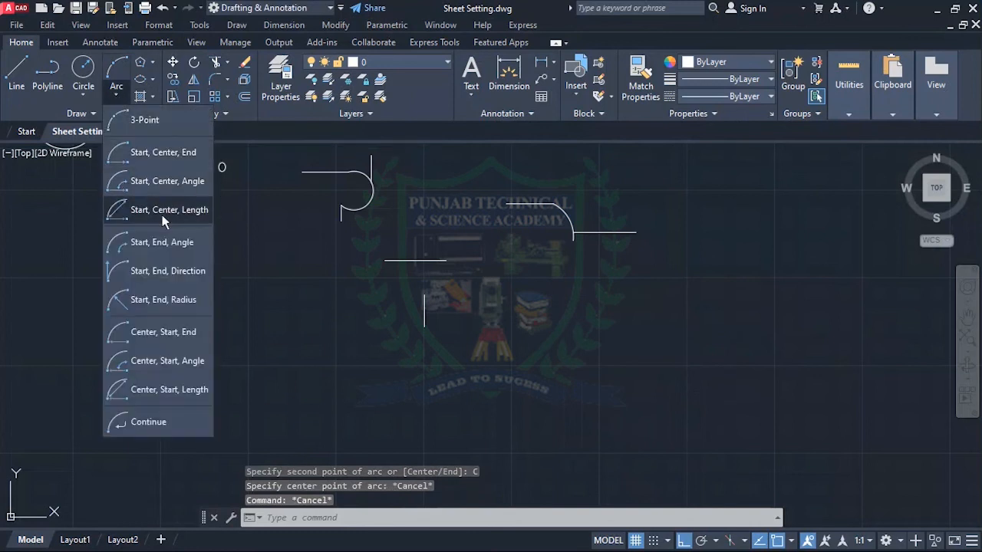
{"action": "left_click", "coordinate": [167, 181]}
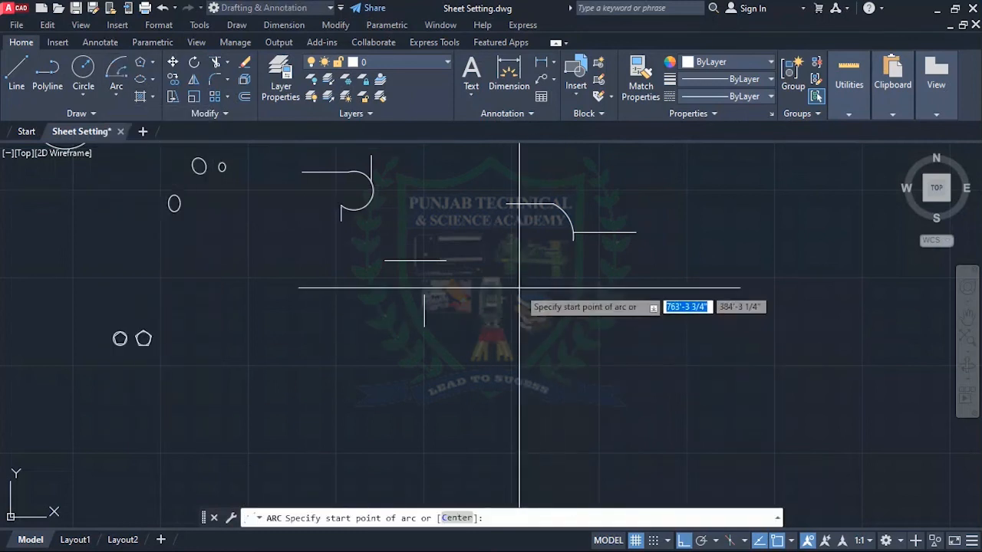
{"action": "left_click", "coordinate": [475, 265]}
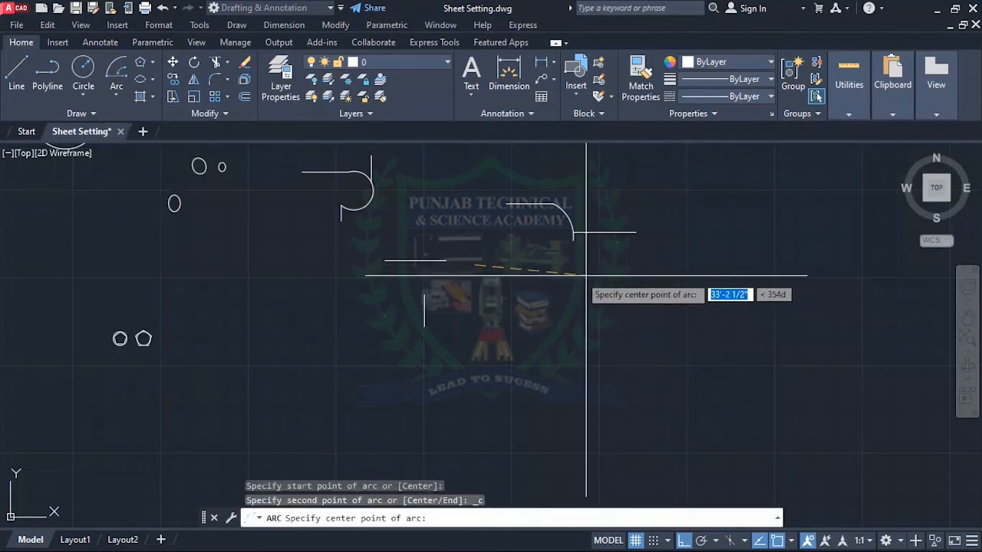
{"action": "left_click", "coordinate": [574, 273]}
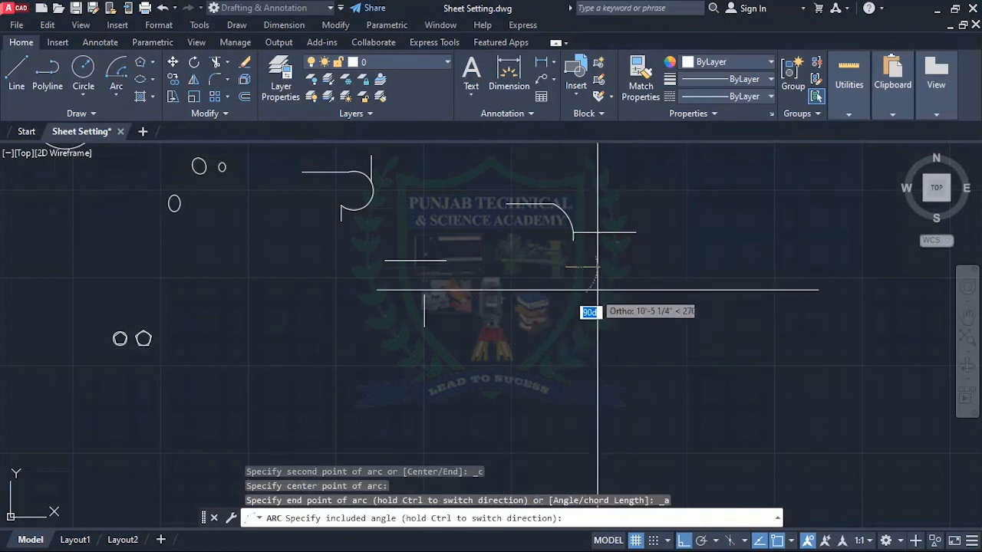
{"action": "type", "text": "4"}
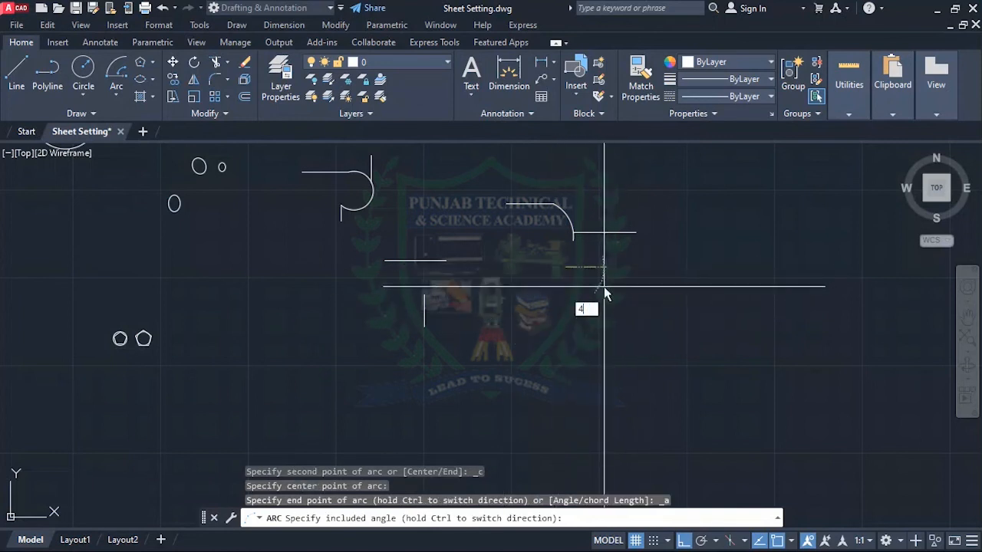
{"action": "type", "text": "3"}
{"action": "key", "text": "Return"}
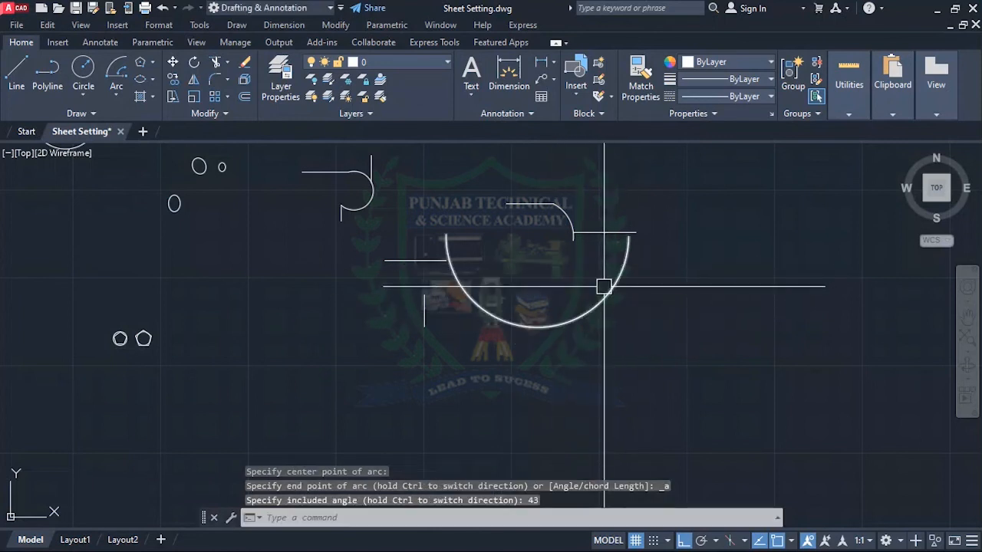
{"action": "left_click", "coordinate": [118, 90]}
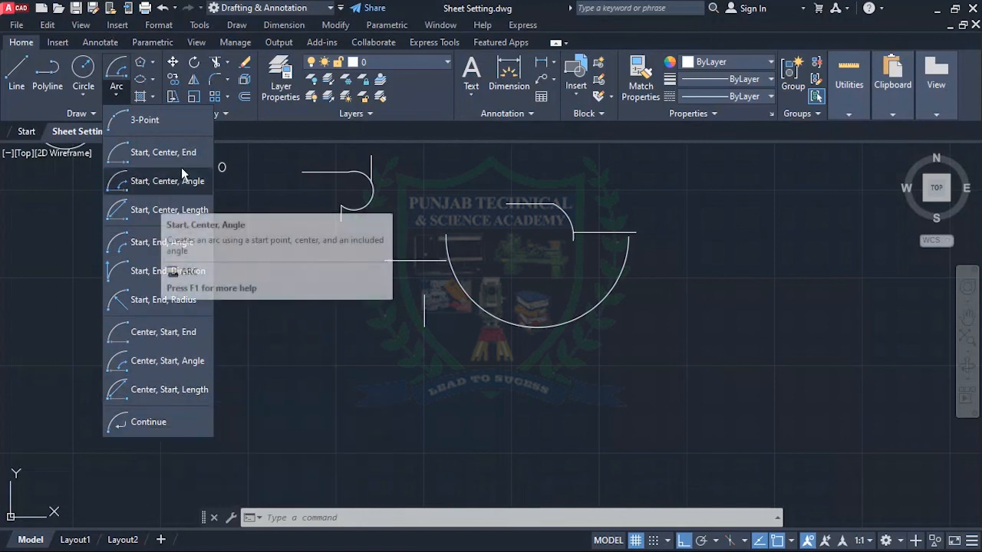
{"action": "left_click", "coordinate": [345, 359]}
{"action": "left_click", "coordinate": [312, 259]}
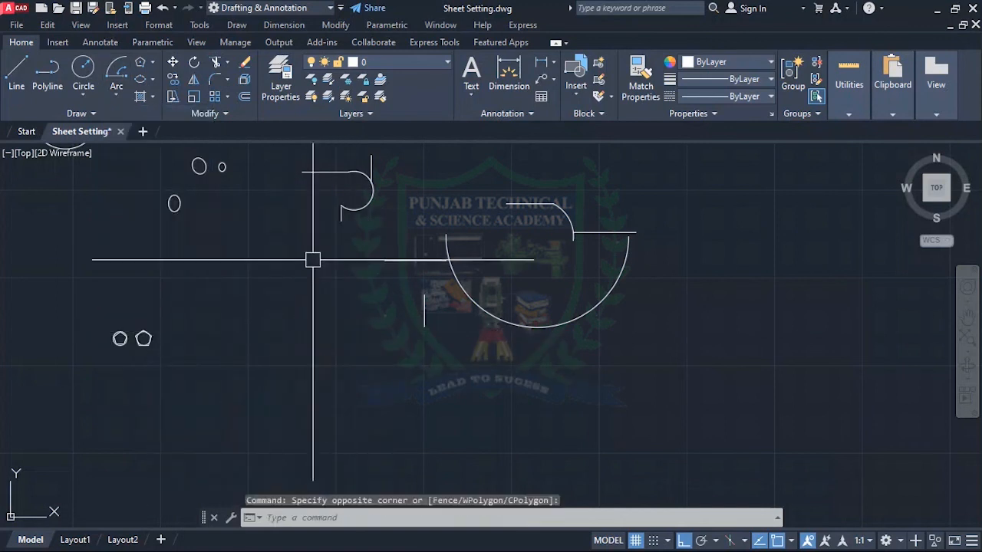
Step: Review the whole set of practice rectangles, polygons, circles, ellipses and arcs across the drawing
{"action": "scroll", "coordinate": [312, 259], "scroll_direction": "down", "scroll_amount": 4}
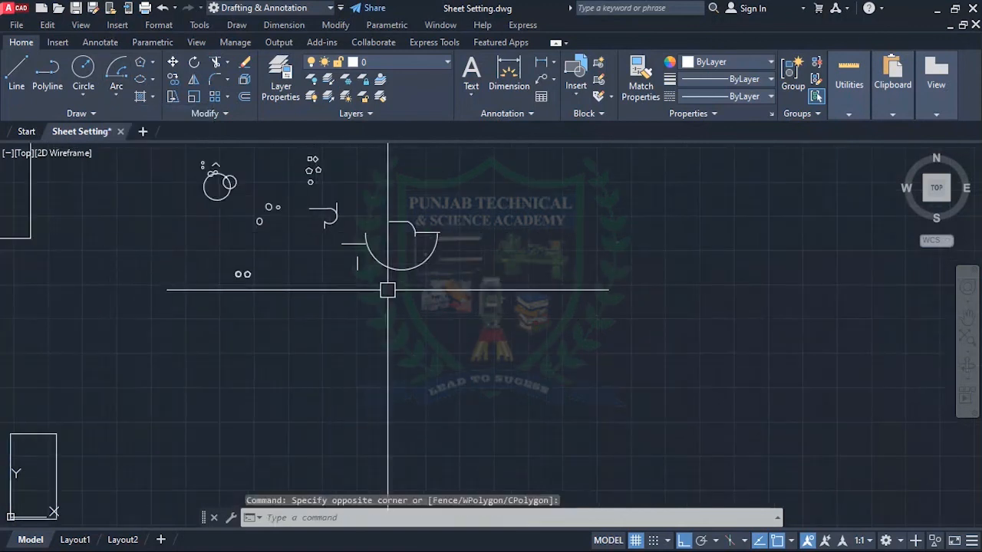
{"action": "scroll", "coordinate": [387, 288], "scroll_direction": "down", "scroll_amount": 2}
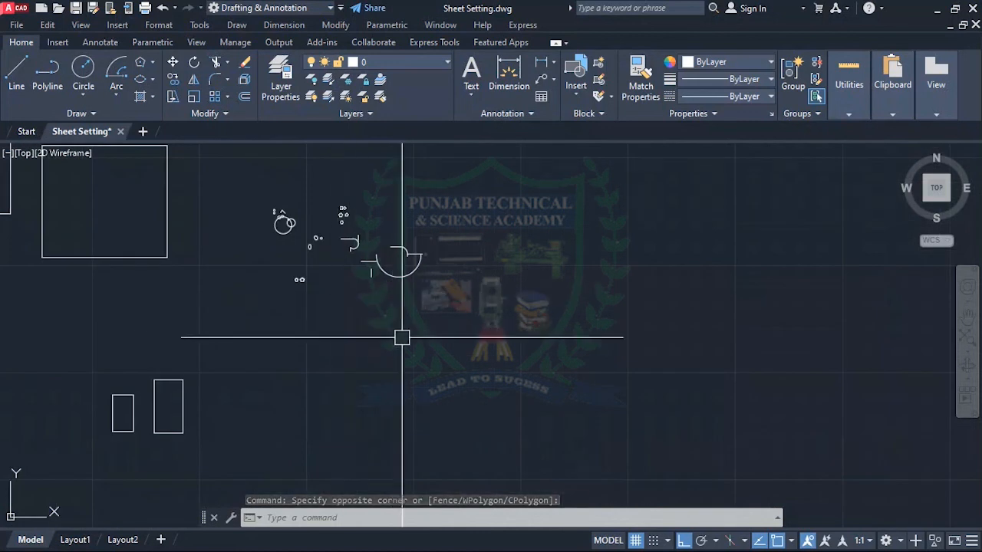
{"action": "scroll", "coordinate": [401, 337], "scroll_direction": "down", "scroll_amount": 2}
{"action": "scroll", "coordinate": [369, 300], "scroll_direction": "up", "scroll_amount": 4}
{"action": "scroll", "coordinate": [458, 316], "scroll_direction": "down", "scroll_amount": 4}
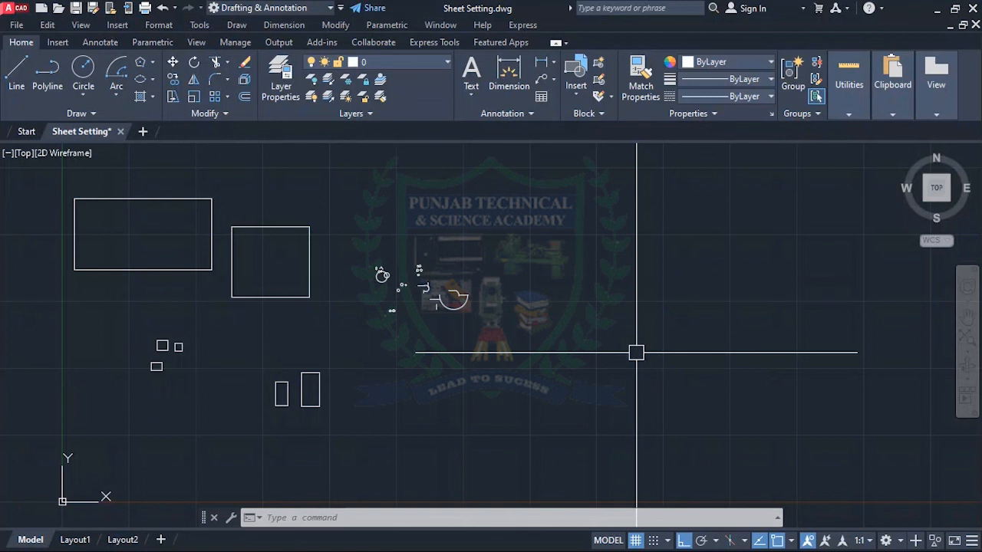
{"action": "scroll", "coordinate": [548, 329], "scroll_direction": "down", "scroll_amount": 3}
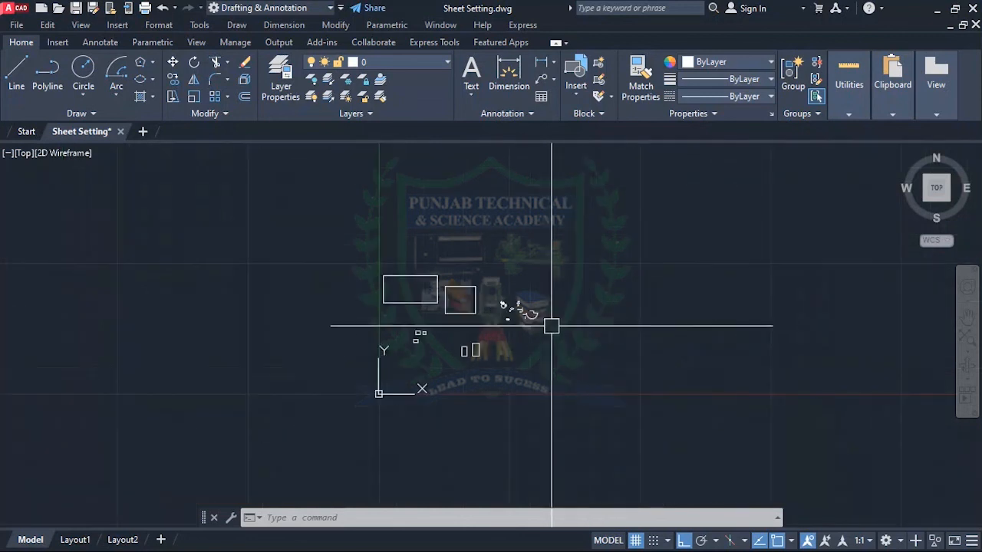
{"action": "scroll", "coordinate": [522, 325], "scroll_direction": "up", "scroll_amount": 3}
{"action": "scroll", "coordinate": [513, 287], "scroll_direction": "up", "scroll_amount": 2}
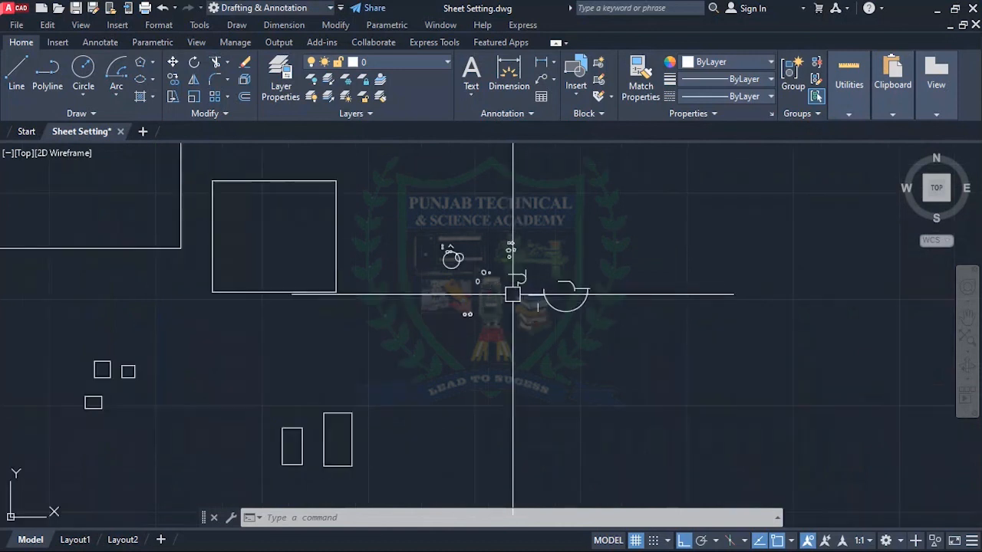
{"action": "scroll", "coordinate": [520, 294], "scroll_direction": "down", "scroll_amount": 2}
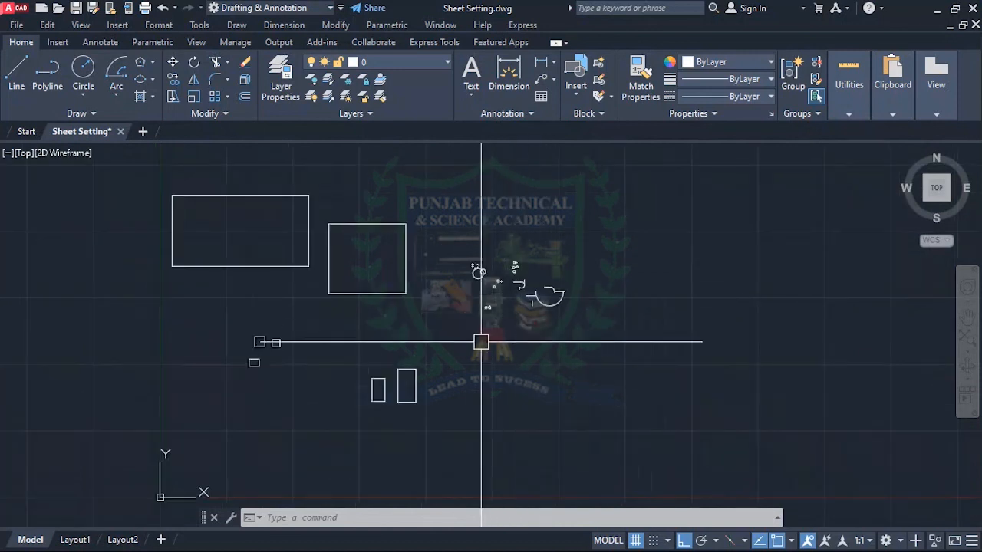
{"action": "scroll", "coordinate": [472, 330], "scroll_direction": "up", "scroll_amount": 2}
{"action": "scroll", "coordinate": [470, 341], "scroll_direction": "down", "scroll_amount": 2}
{"action": "scroll", "coordinate": [474, 346], "scroll_direction": "up", "scroll_amount": 2}
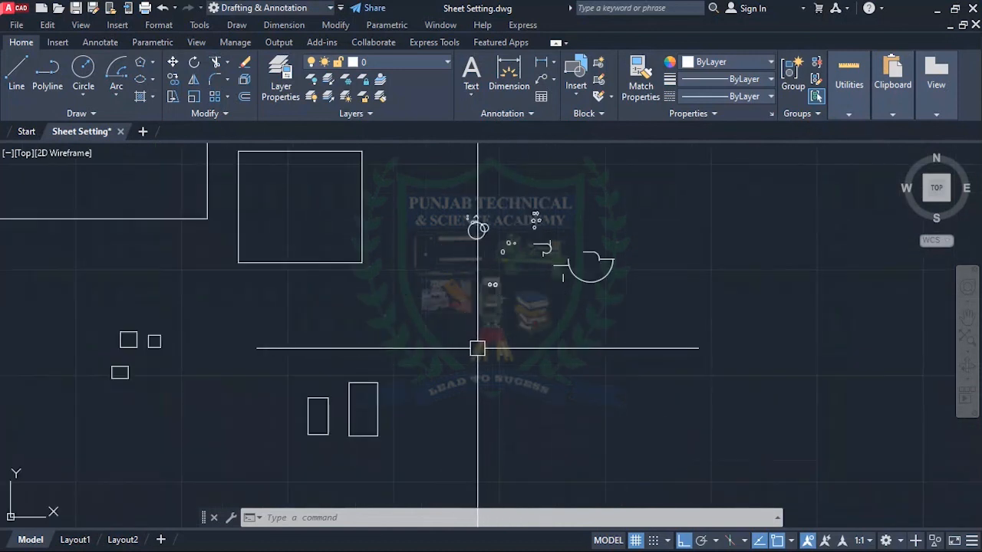